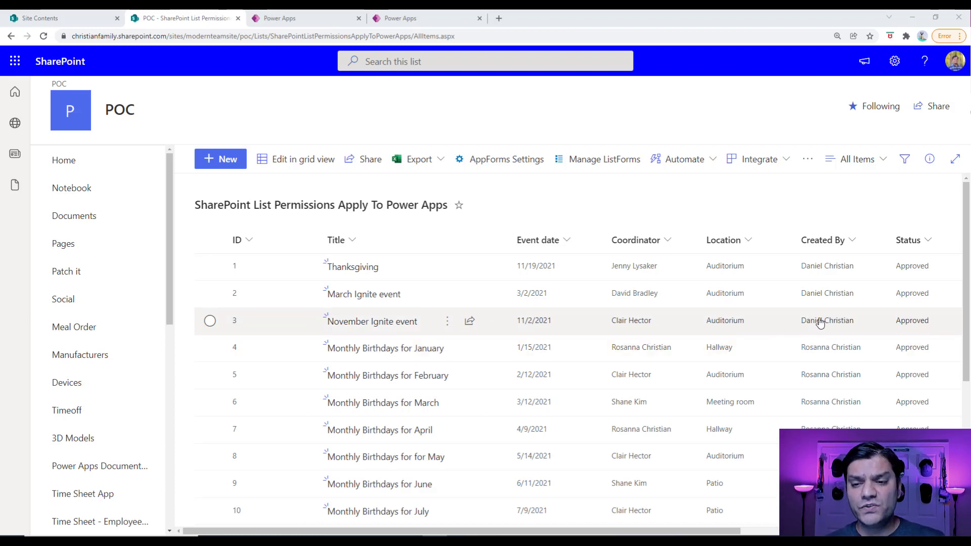
Step: Review the items in the SharePoint list, then open its list settings and look through the options, columns and views
scroll(841, 396, down, 5)
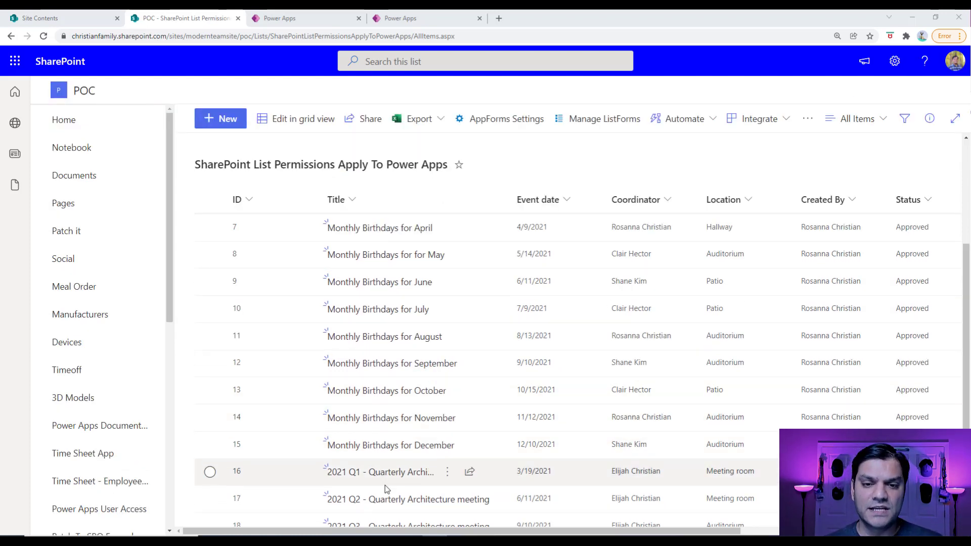
scroll(384, 485, up, 5)
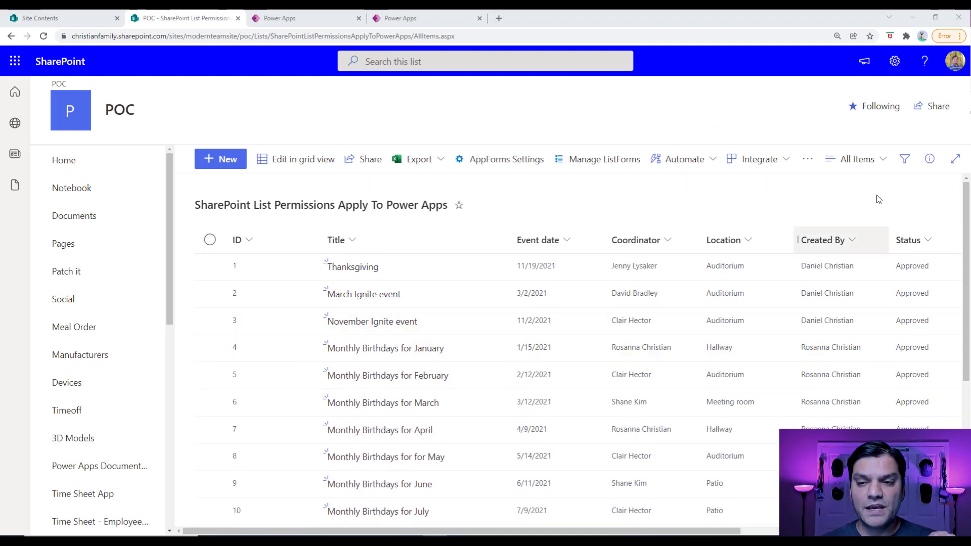
click(895, 61)
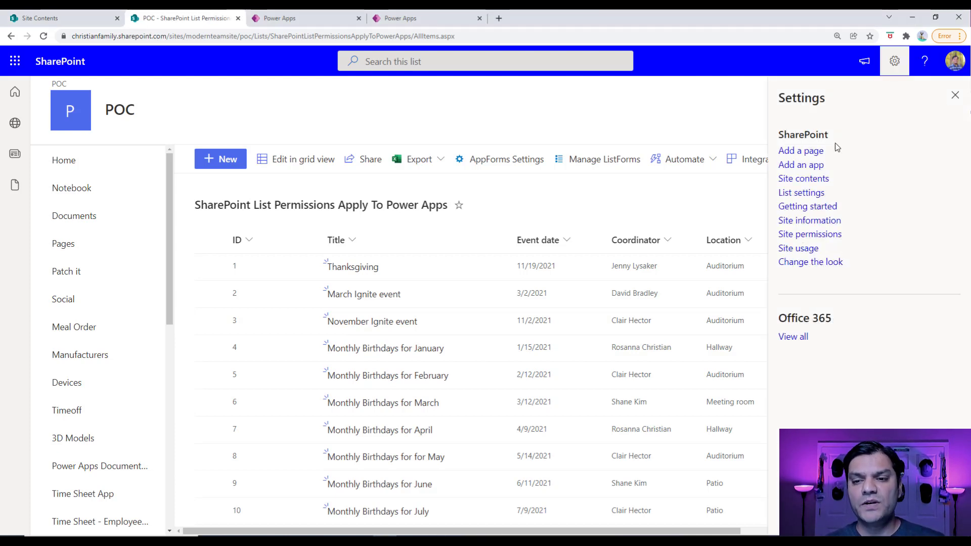
click(811, 194)
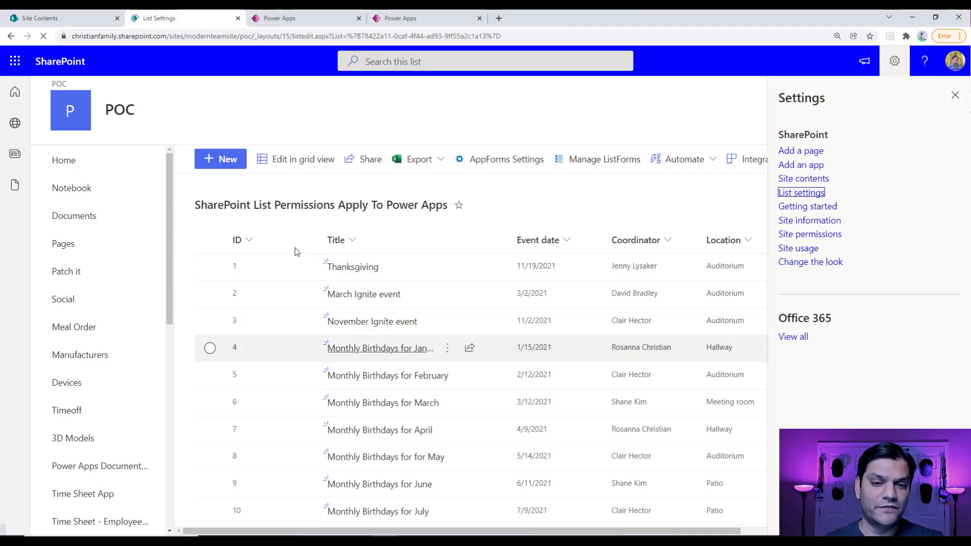
scroll(311, 318, down, 4)
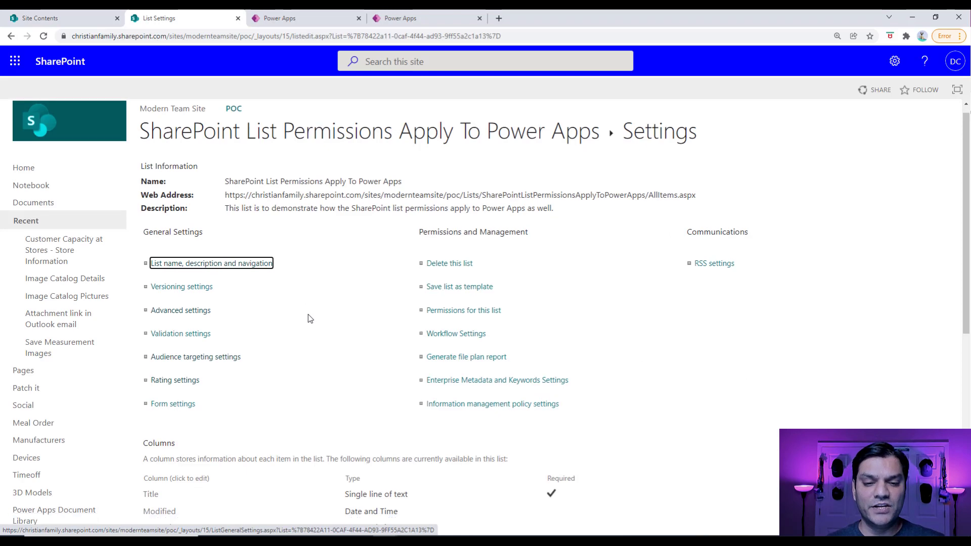
scroll(310, 318, down, 4)
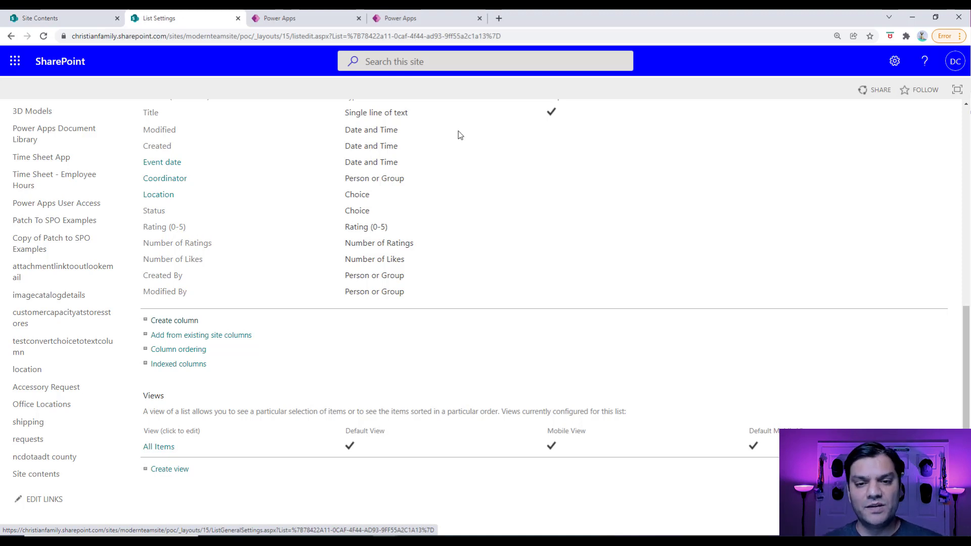
scroll(447, 205, up, 8)
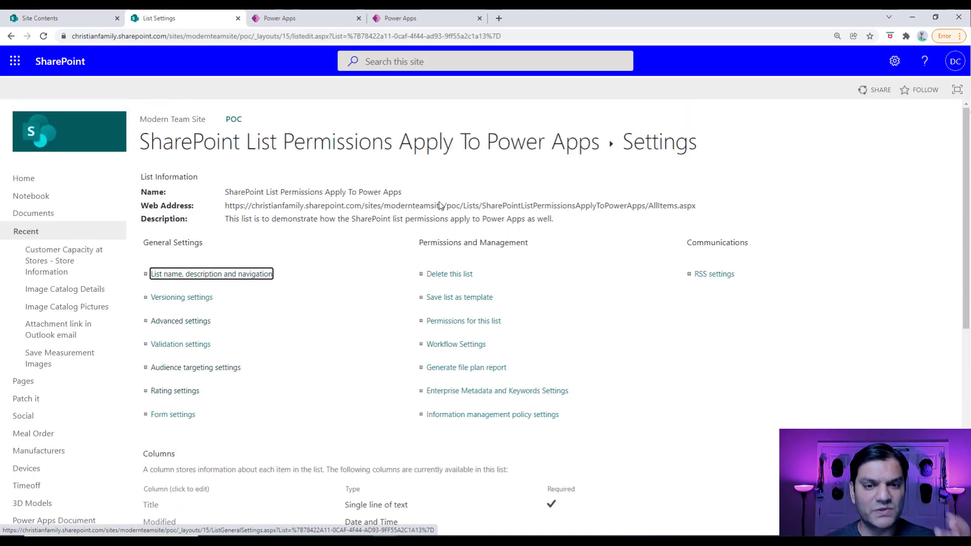
Step: Switch to the Power Apps canvas editor and check the App's OnStart and MainScreen's OnVisible properties
click(382, 149)
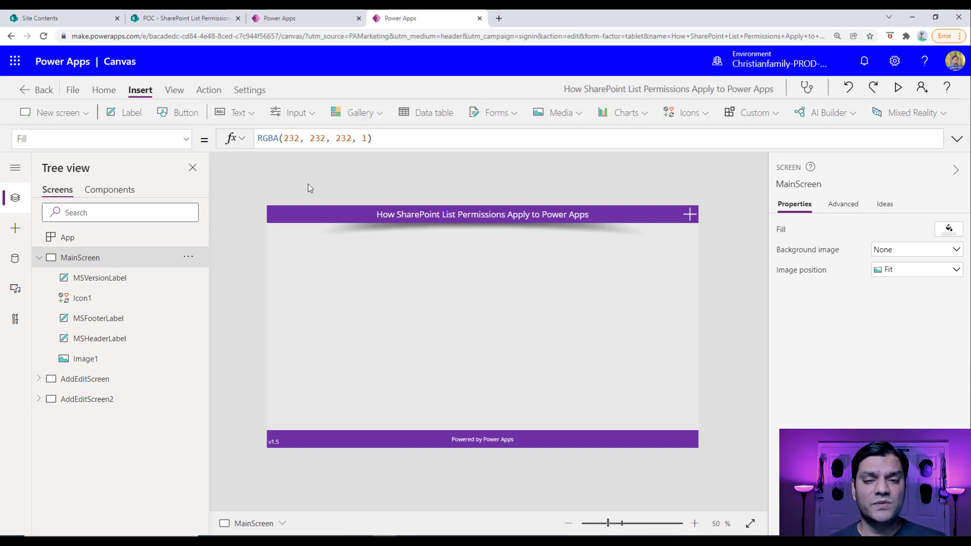
click(53, 241)
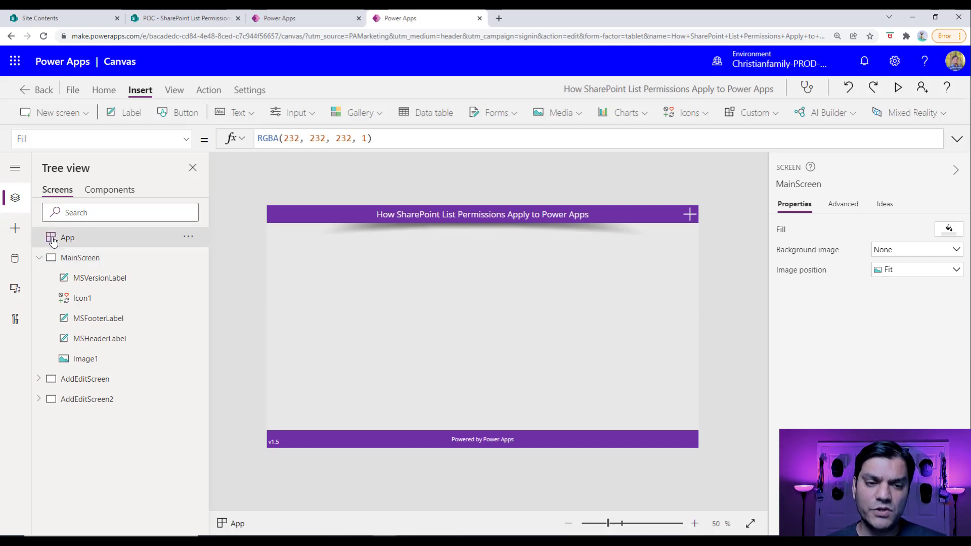
click(186, 141)
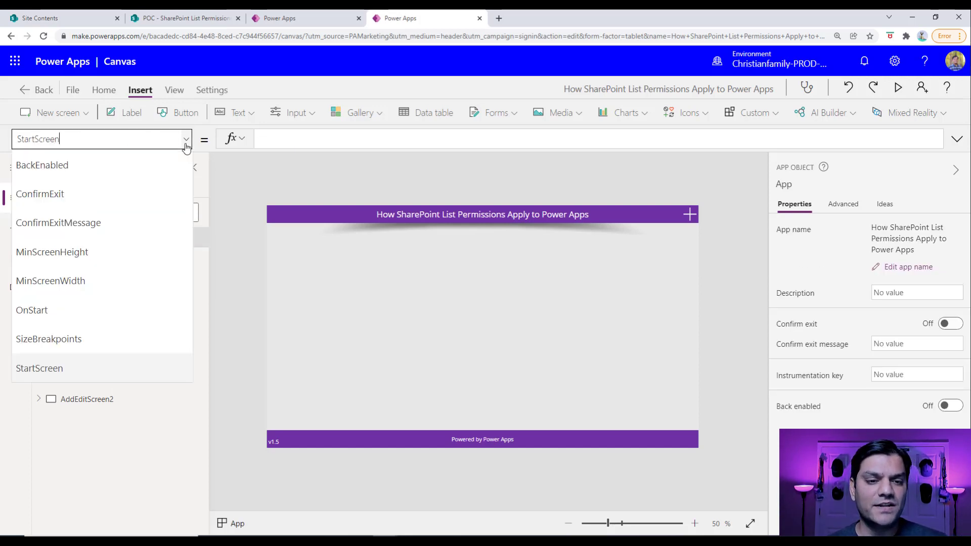
click(123, 310)
click(98, 257)
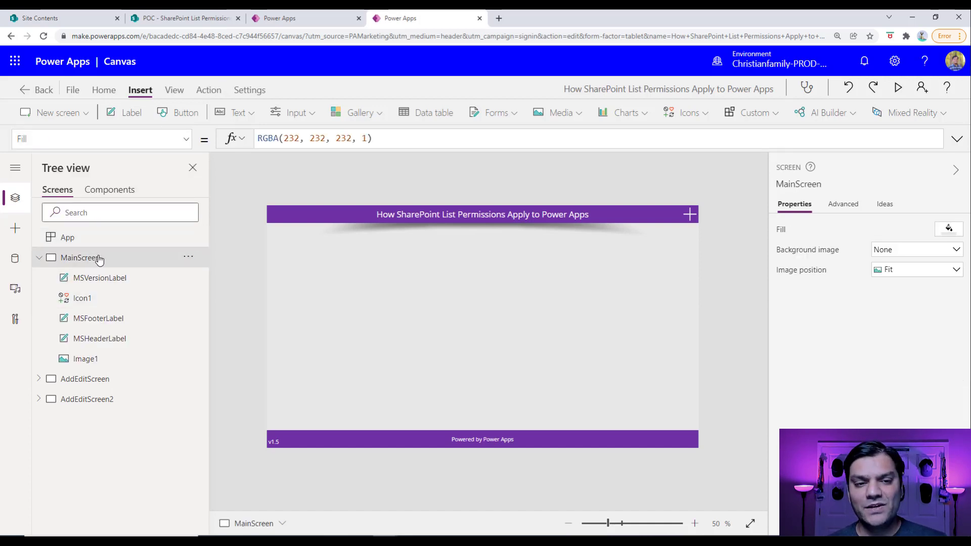
click(187, 138)
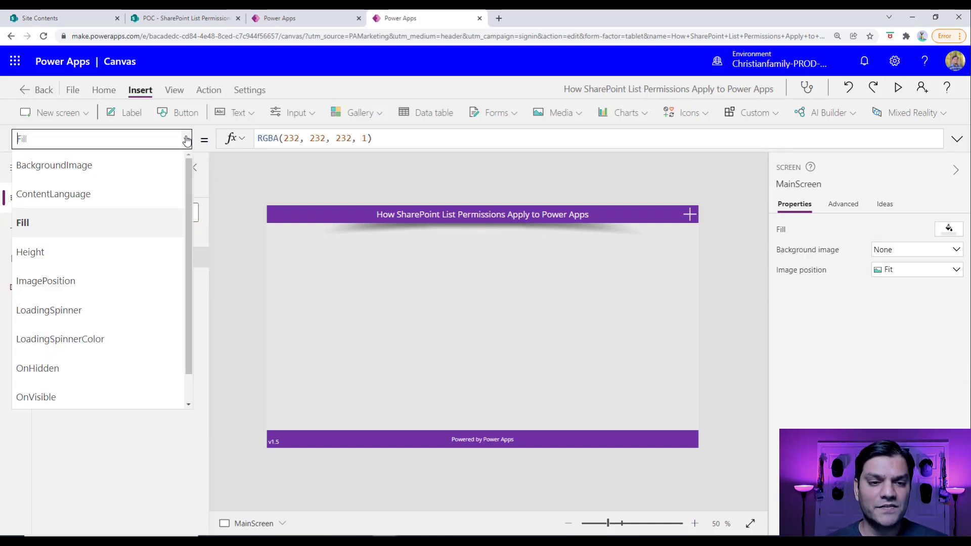
click(87, 397)
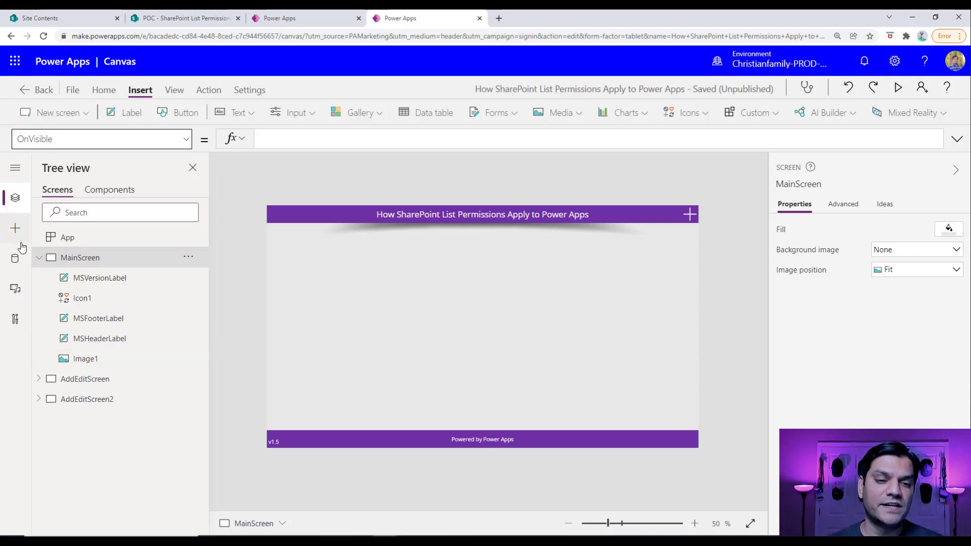
Step: Start adding app data by searching the data sources for "sharepo" and choosing the existing SharePoint connection
click(15, 258)
click(103, 313)
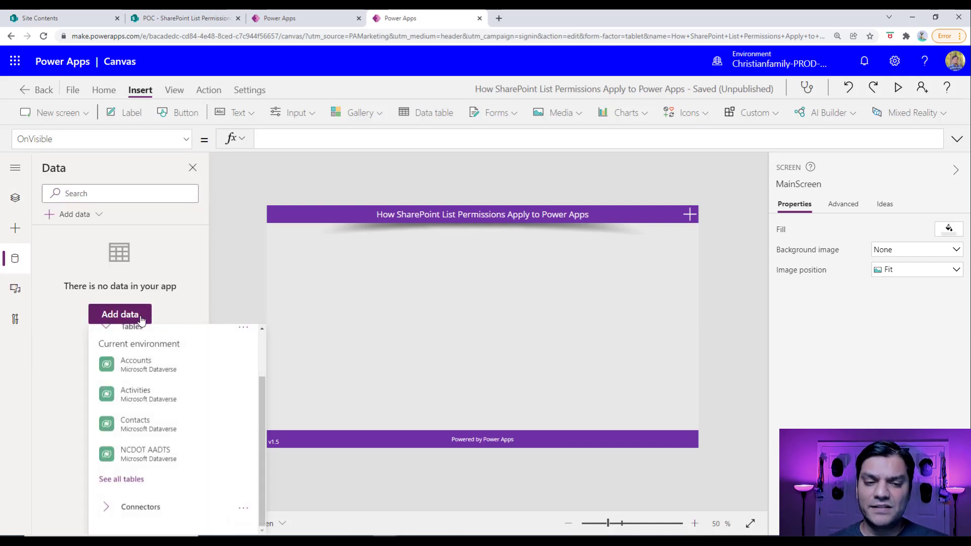
scroll(142, 506, up, 3)
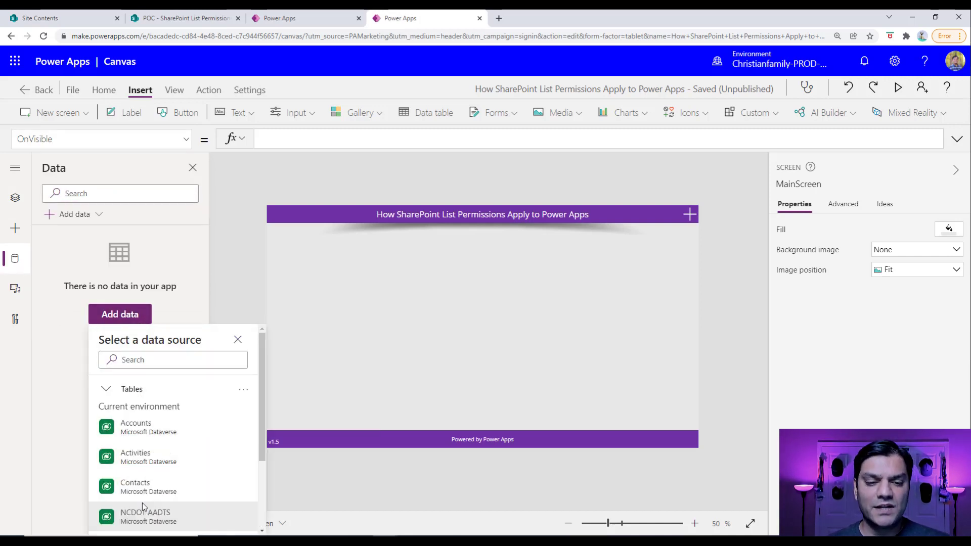
click(163, 363)
text(sharepo)
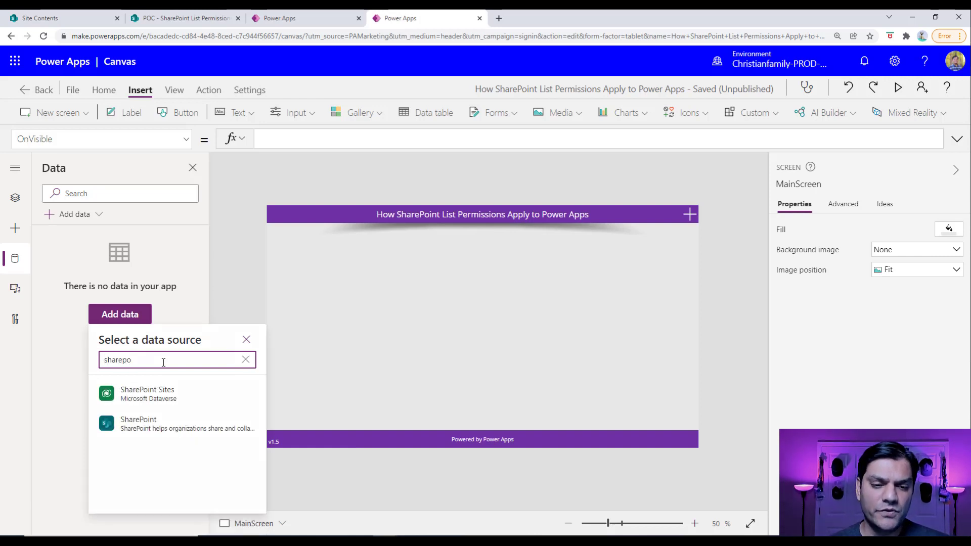
click(145, 423)
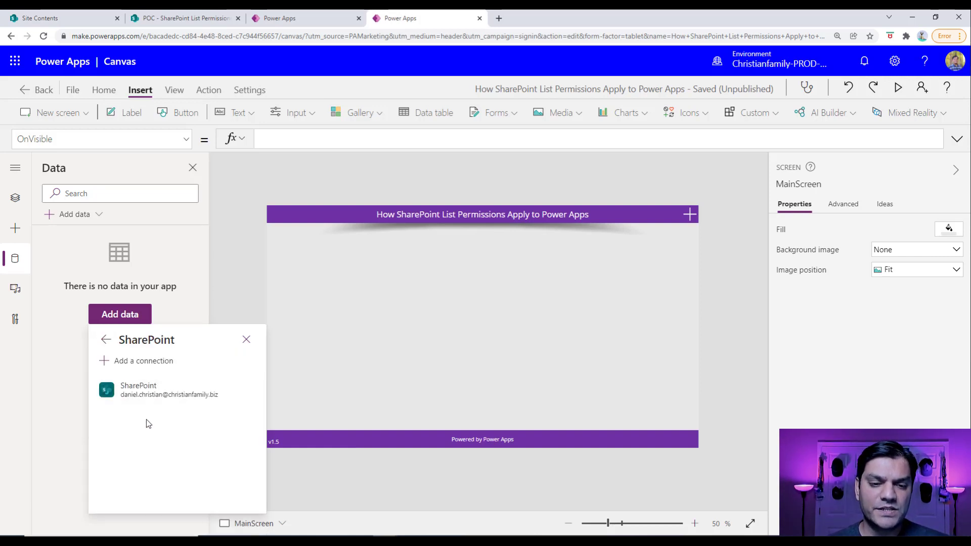
click(145, 391)
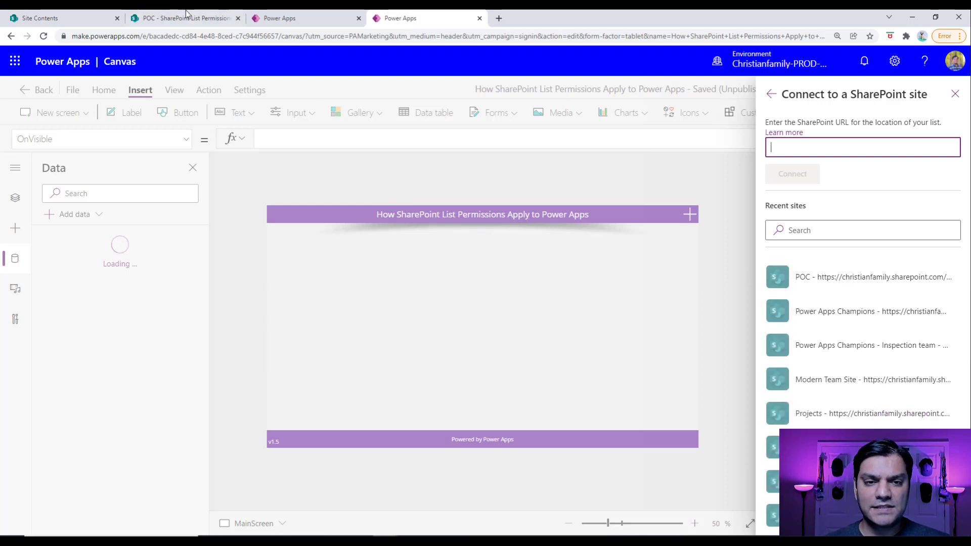
Step: Connect the SharePoint List Permissions Apply To Power Apps list from the POC site as the data source
click(840, 279)
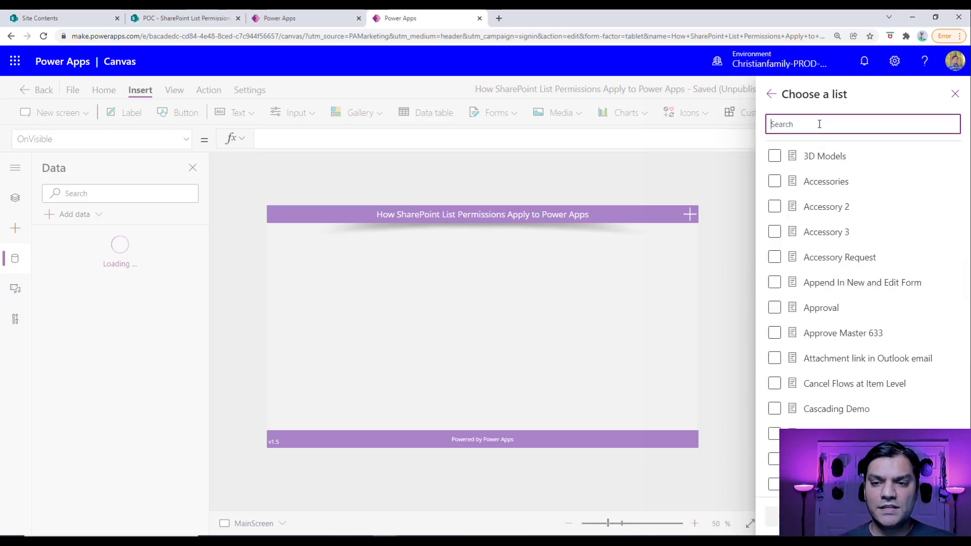
text(sharepo)
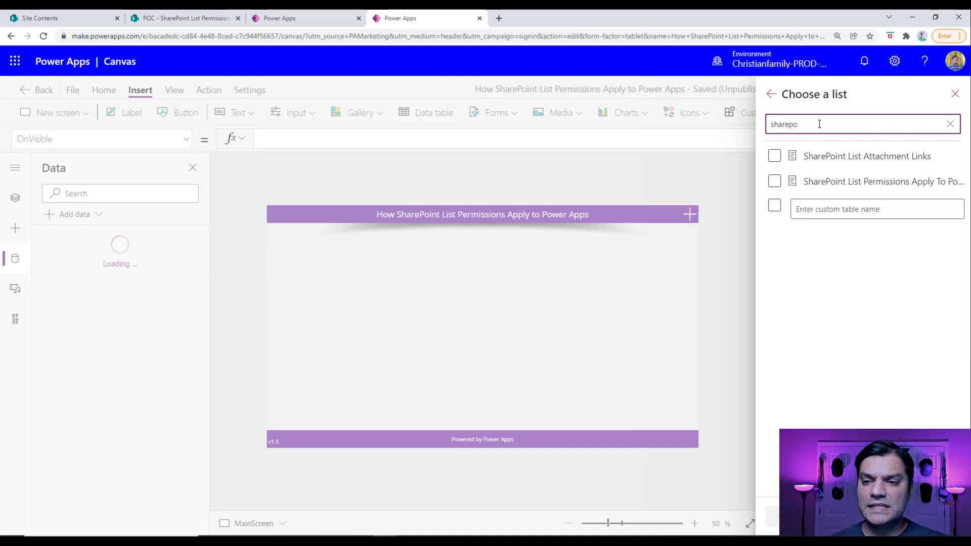
click(869, 182)
click(790, 517)
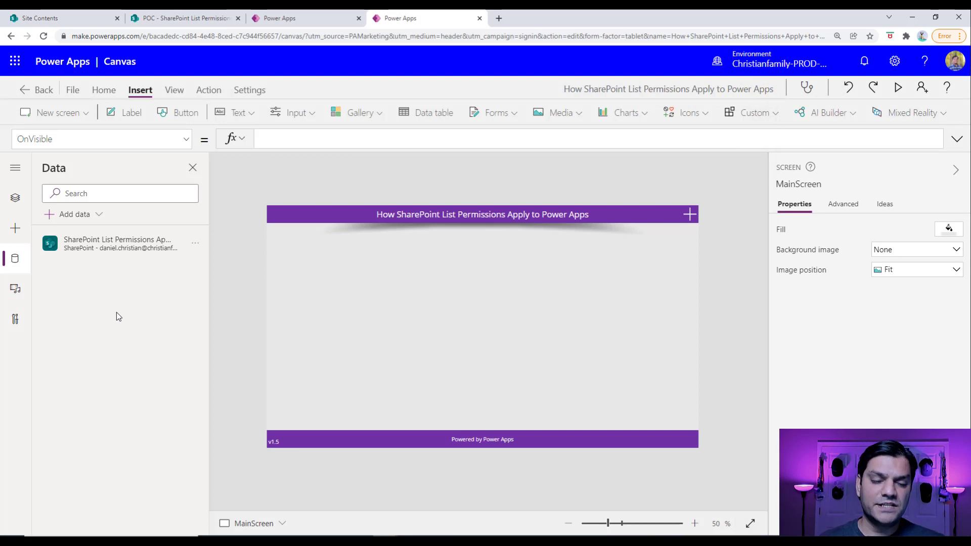
Step: Insert a vertical gallery on MainScreen and bind it to the SharePoint List Permissions Apply To Power Apps list
click(15, 198)
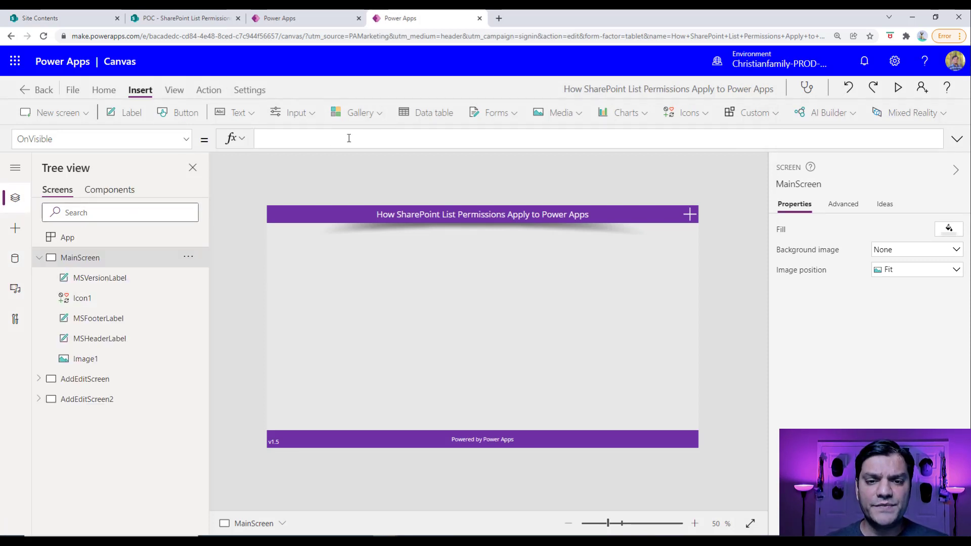
click(356, 117)
click(365, 180)
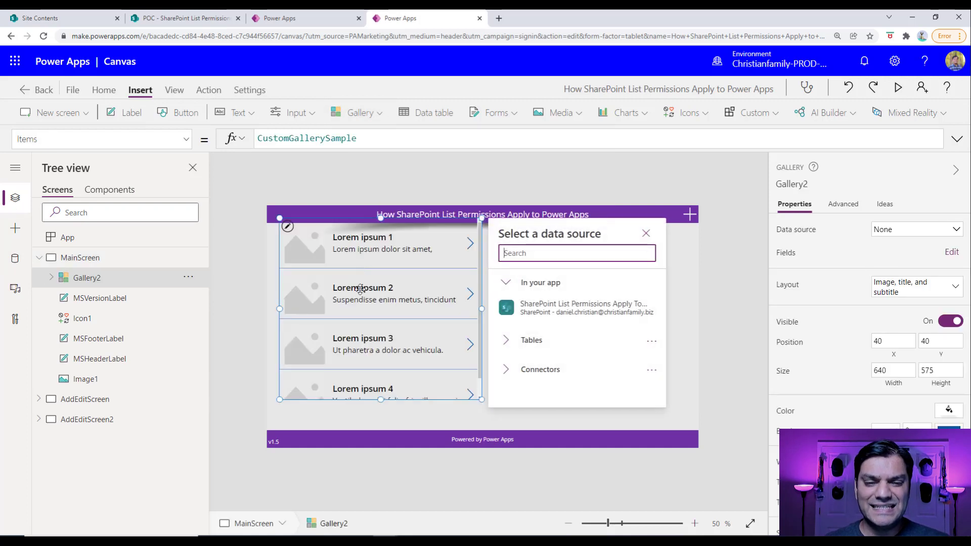
click(578, 316)
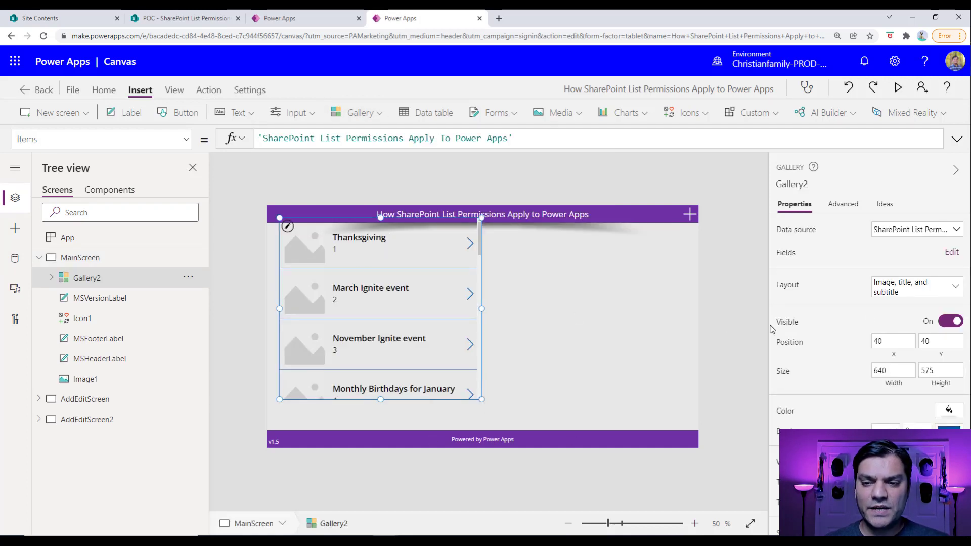
Step: Give the gallery the Title, subtitle, and body layout and fit it below the header at about X 16, Y 96, width 1350
click(911, 286)
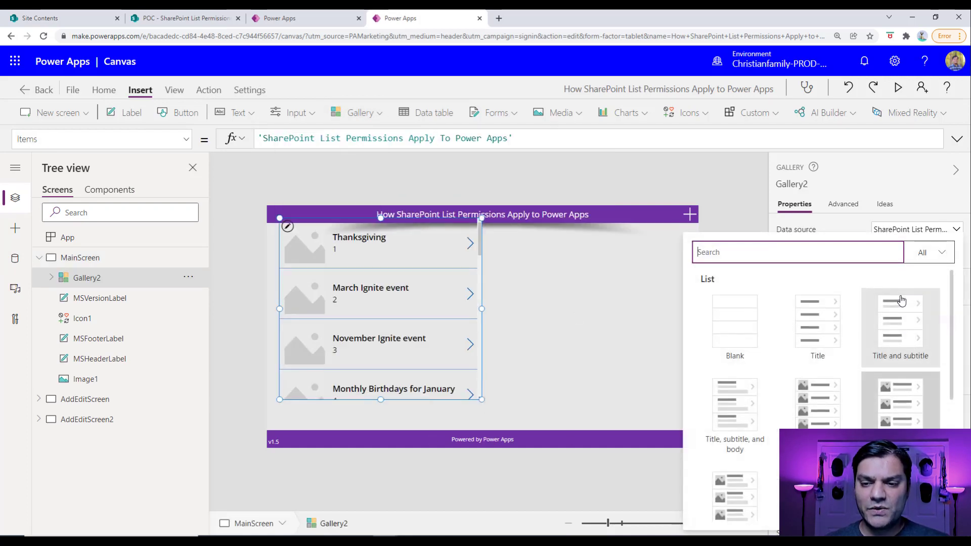
click(745, 421)
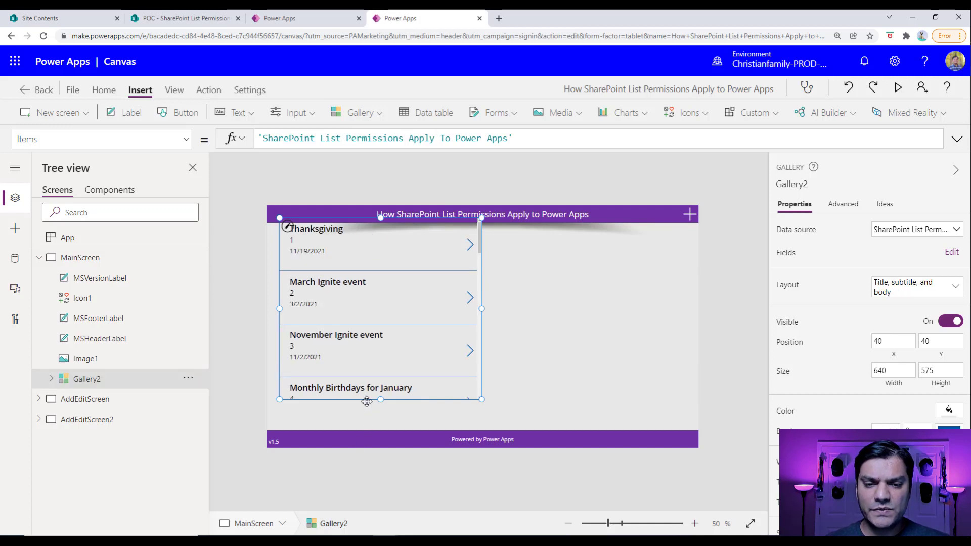
drag(367, 402, 360, 420)
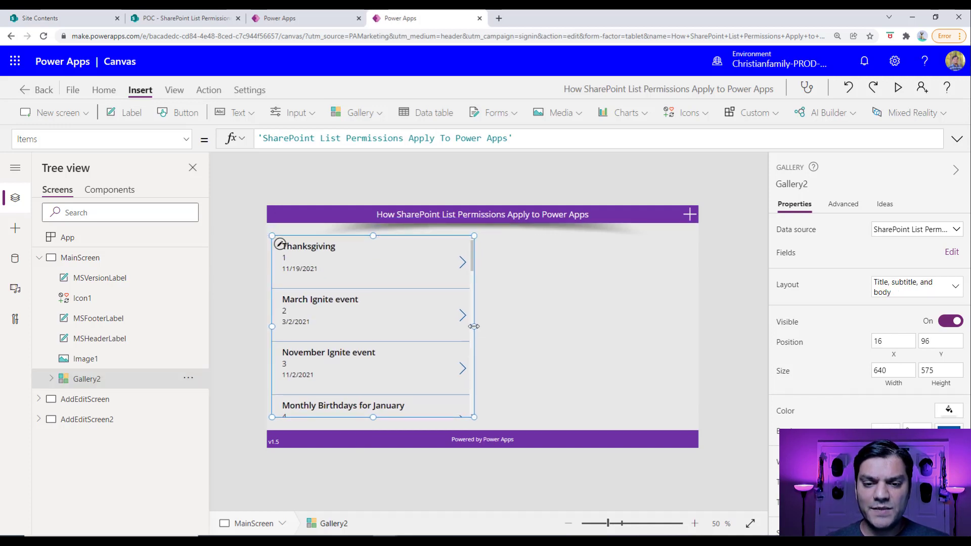
drag(474, 326, 698, 327)
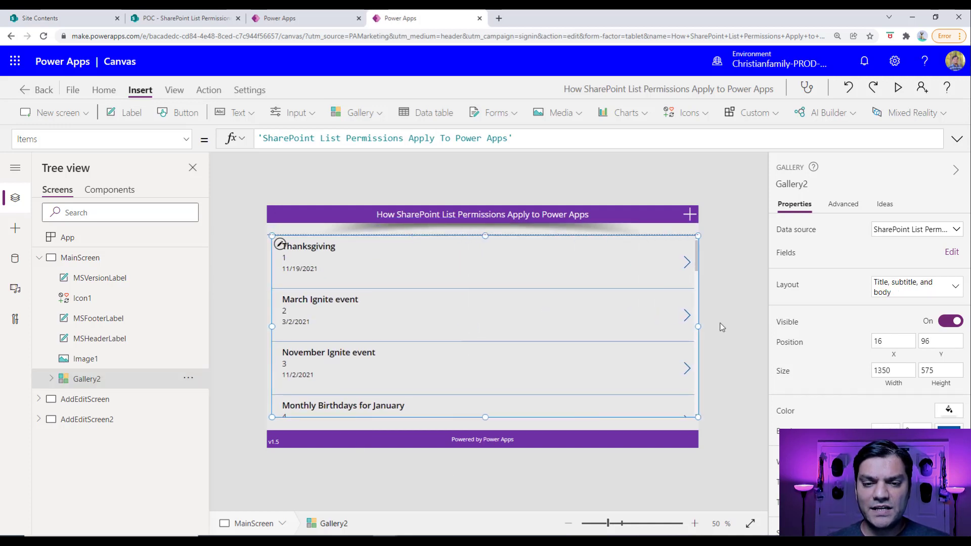
Step: Narrow the title and event date labels in the gallery's first row
click(312, 247)
mouse_move(358, 247)
mouse_down()
mouse_move(574, 258)
mouse_move(676, 249)
mouse_move(348, 248)
mouse_up()
click(313, 270)
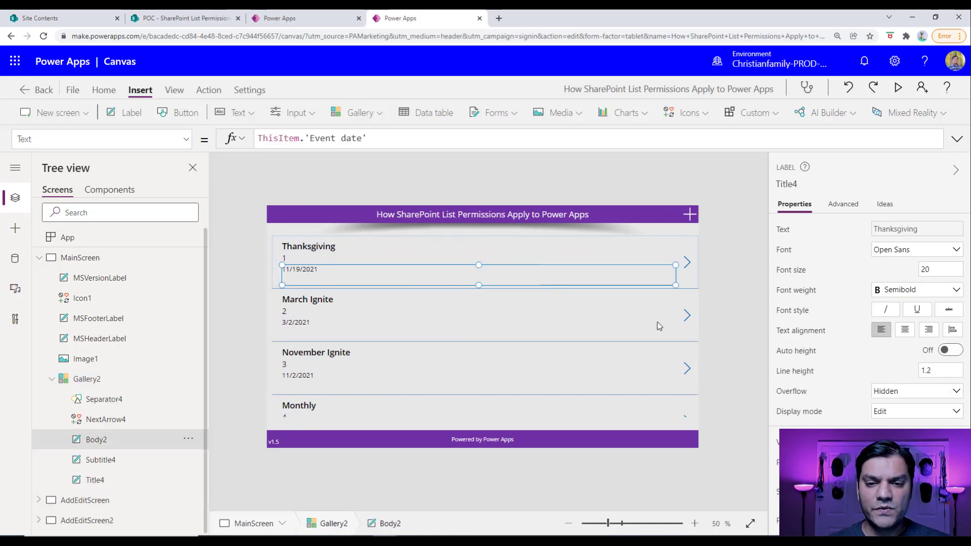
drag(676, 286, 364, 280)
Step: Arrange the gallery labels in one row: a narrowed ID at the far left, the title beside it, and the event date after the title
drag(317, 246, 289, 238)
click(284, 260)
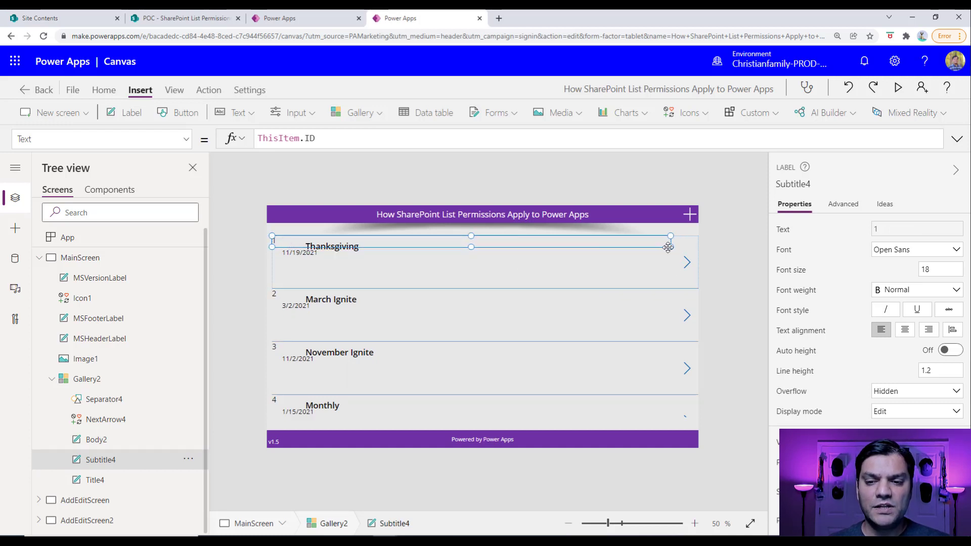
drag(668, 247, 302, 248)
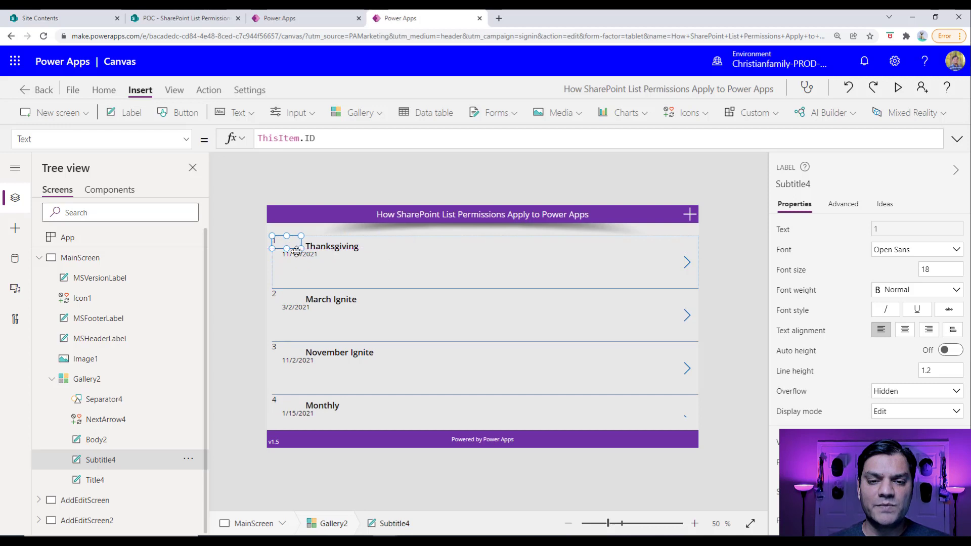
click(295, 256)
drag(295, 255, 409, 248)
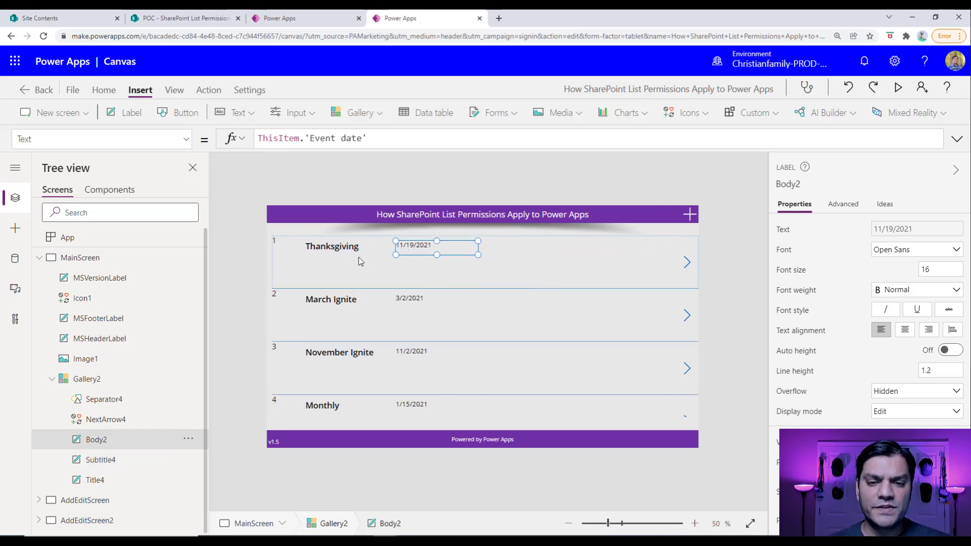
Step: Duplicate the gallery's title label and align the copy directly below the original
click(320, 250)
key(ctrl+c)
key(ctrl+v)
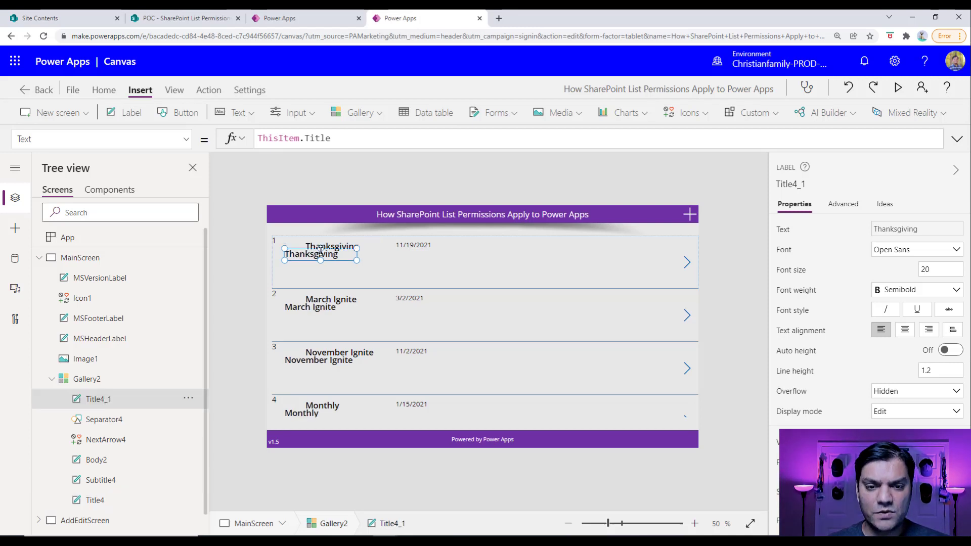
drag(320, 250, 342, 272)
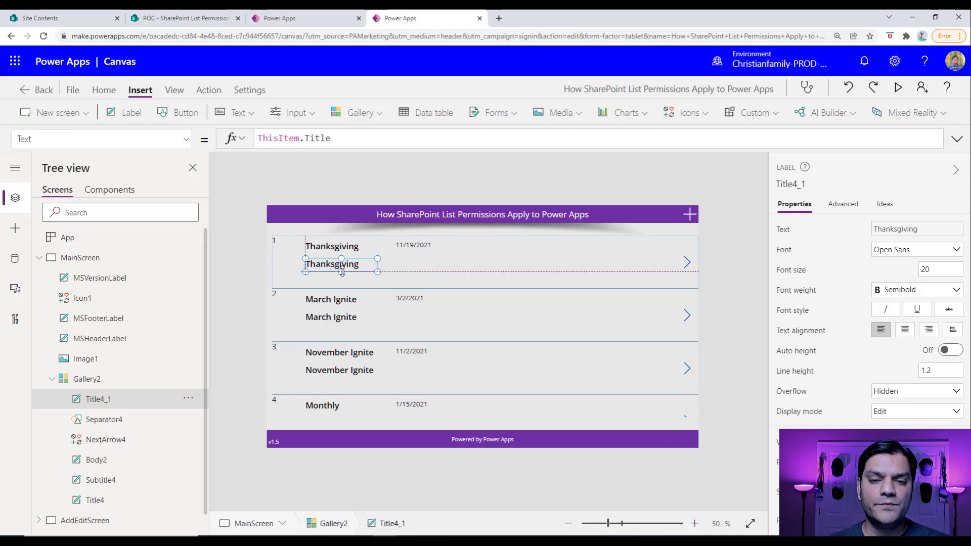
Step: Set the copied title label's text formula to ThisItem.'Created By'.DisplayName
key(BackSpace)
key(BackSpace)
key(BackSpace)
key(BackSpace)
key(BackSpace)
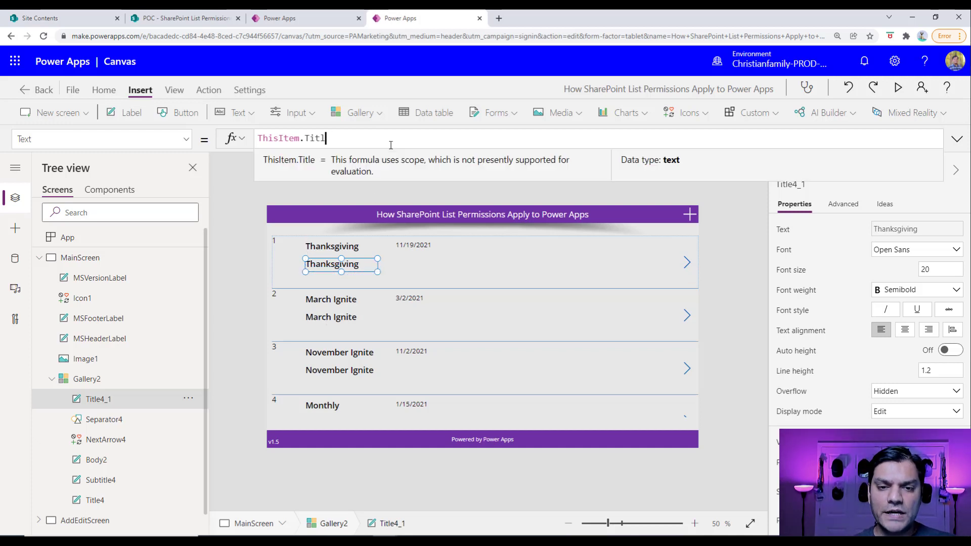
text(cr)
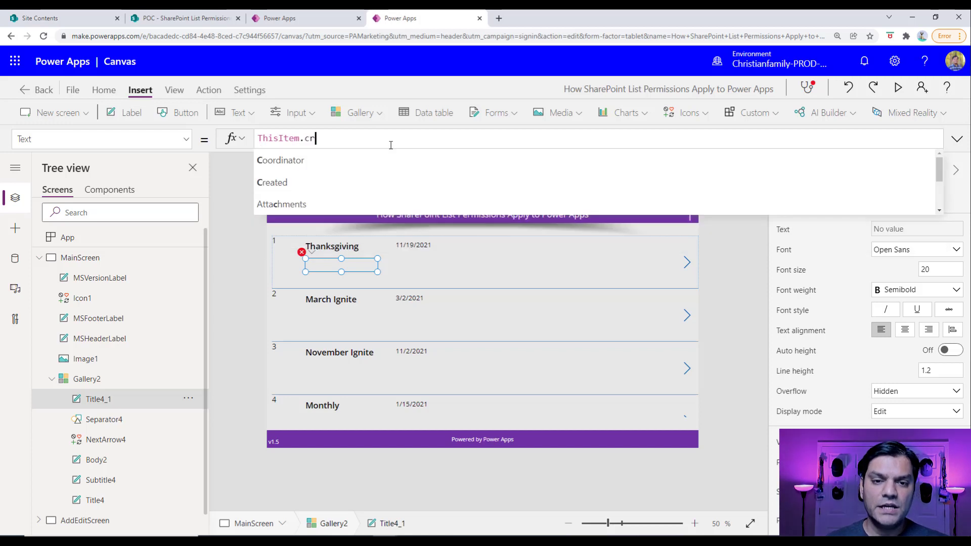
key(Down)
key(Down)
key(Return)
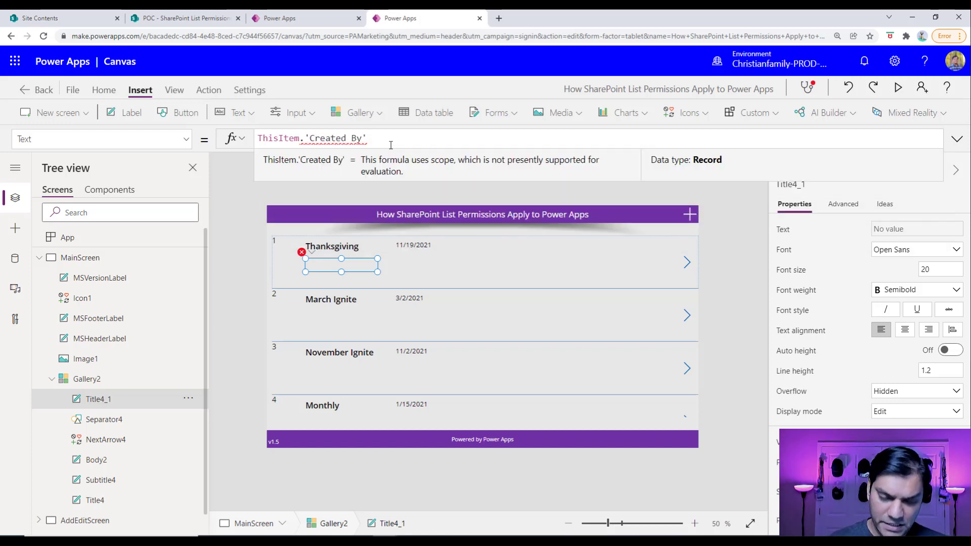
text(.)
key(Return)
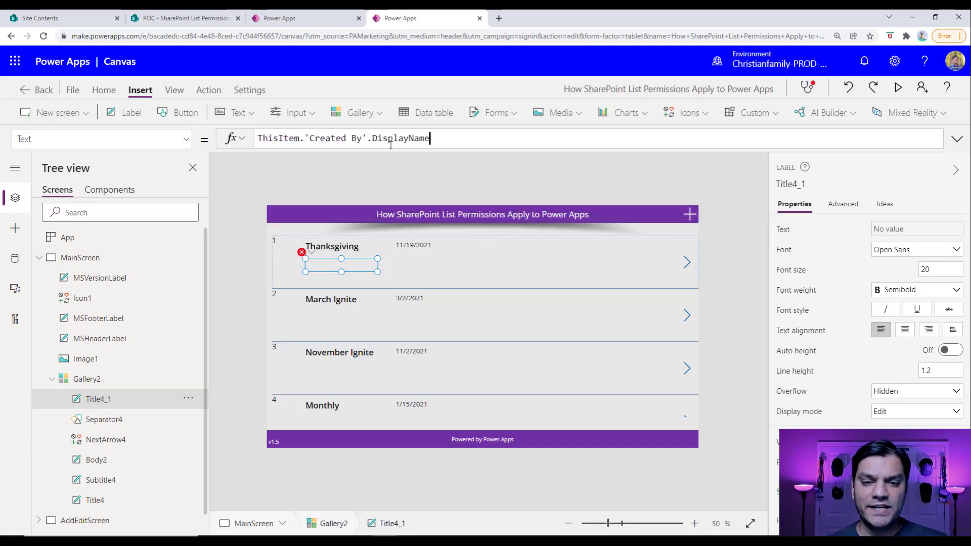
Step: Arrange the gallery's first row with the creator label beyond the event date, the date moved along, and the title label shifted and widened
drag(329, 263, 556, 246)
click(442, 242)
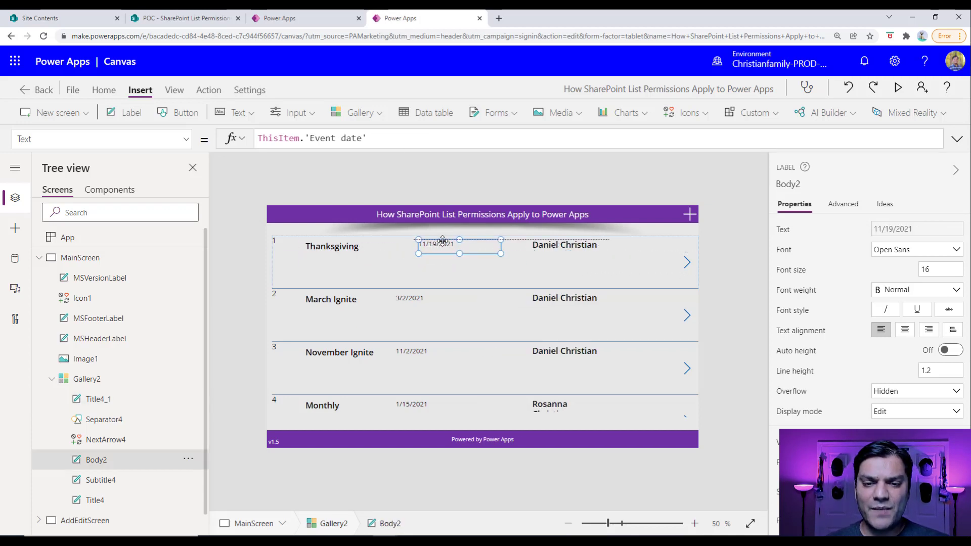
drag(442, 242, 474, 242)
click(345, 245)
drag(336, 246, 407, 254)
Step: Shrink the gallery's row height to about half and enlarge the title label to fit two lines of text
click(485, 287)
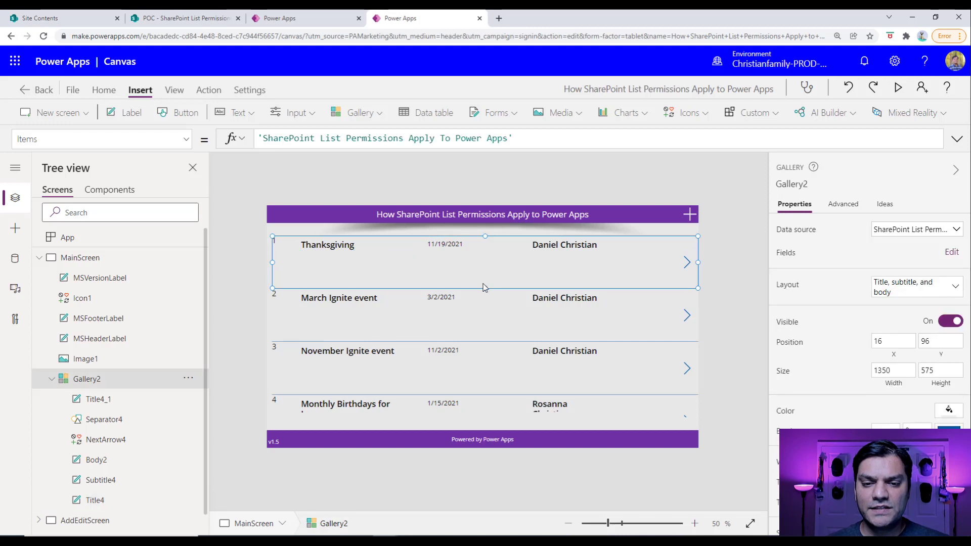
drag(484, 287, 484, 263)
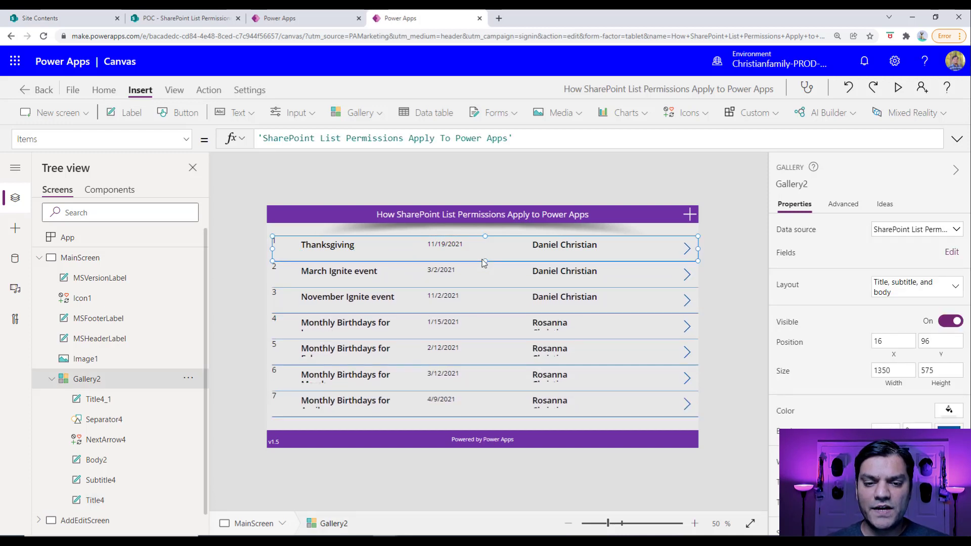
click(327, 247)
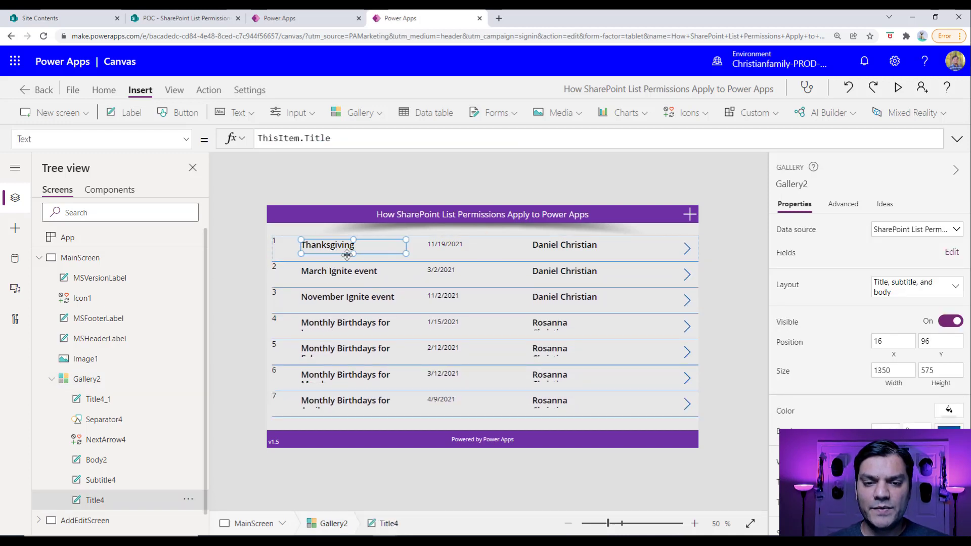
drag(405, 259, 413, 263)
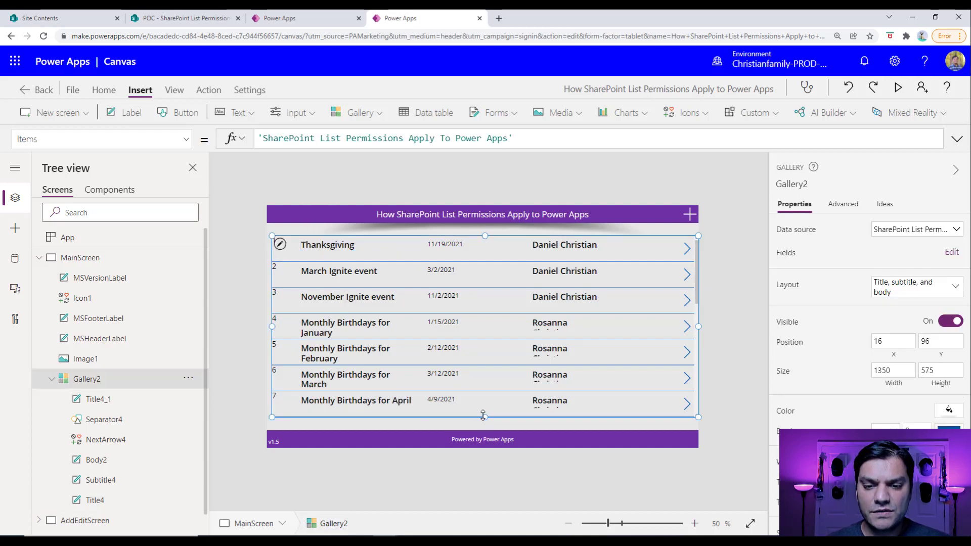
click(738, 366)
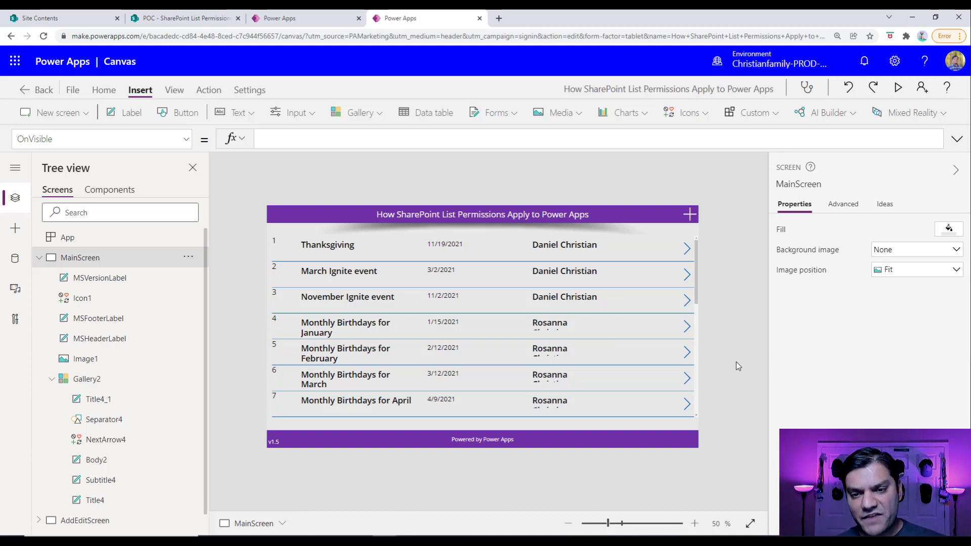
Step: Widen the creator label in the gallery's first row so full names fit on one line
click(562, 256)
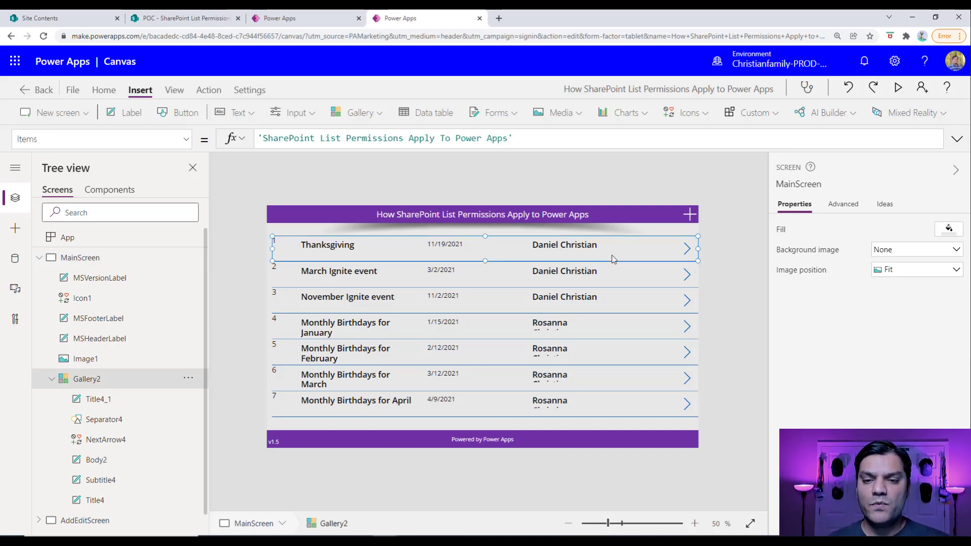
click(573, 248)
drag(605, 248, 646, 254)
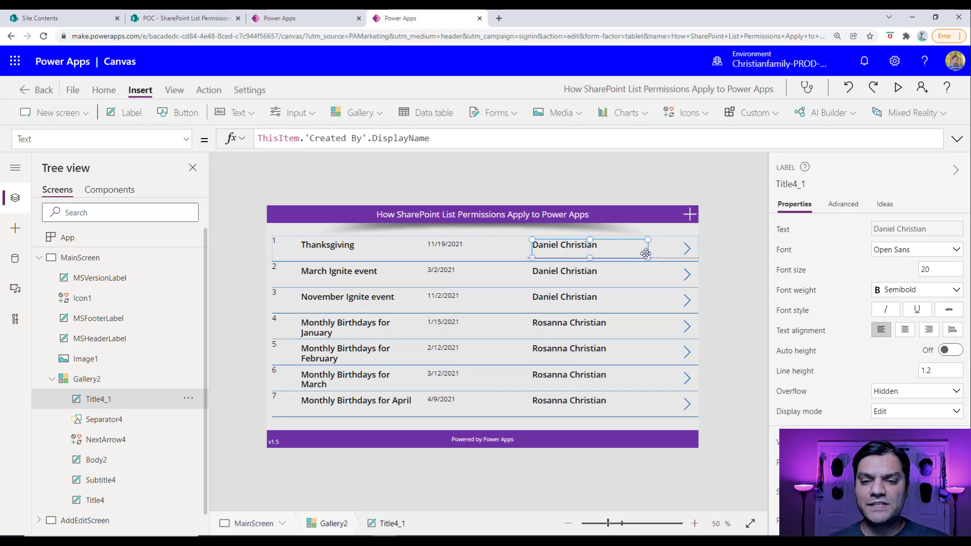
Step: Start wrapping the gallery's Items source 'SharePoint List Permissions Apply To Power Apps' in a Filter function
click(643, 418)
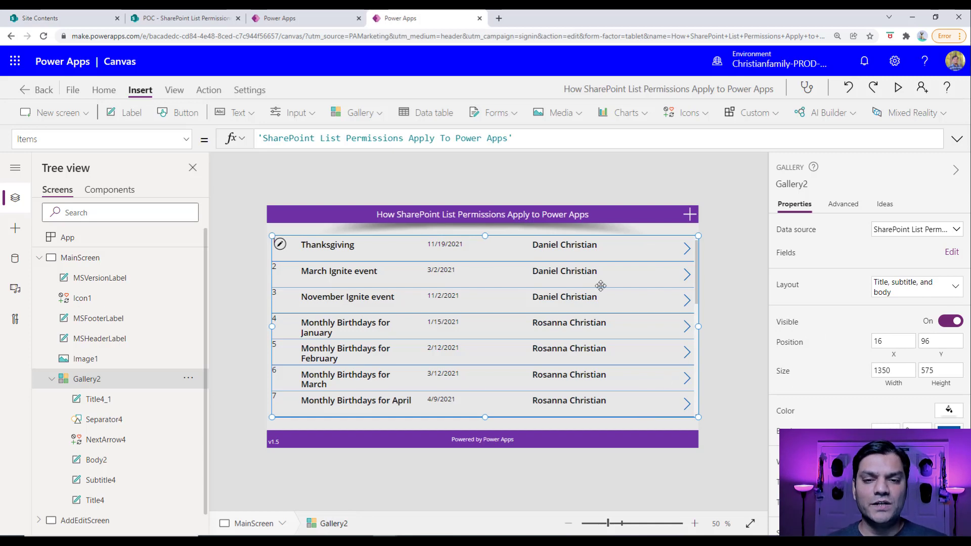
click(551, 136)
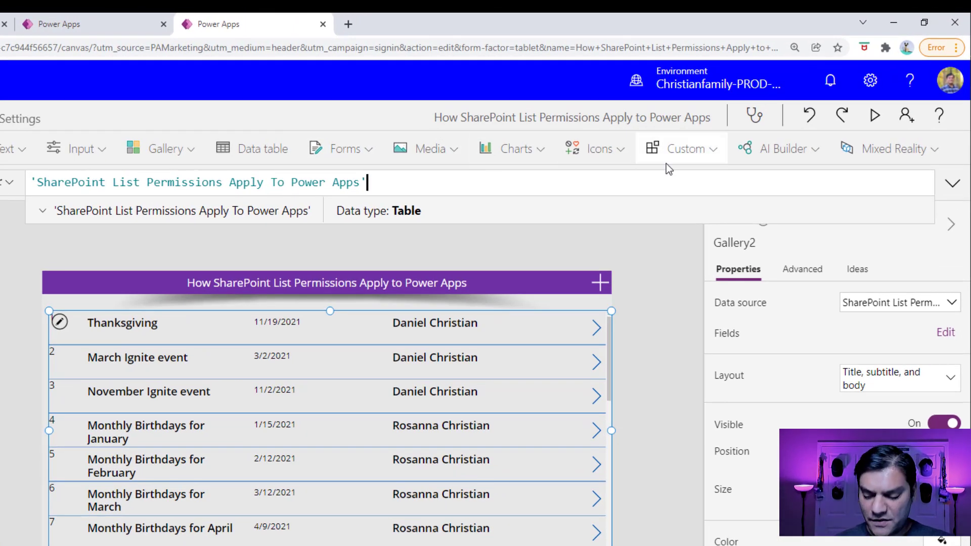
key(Home)
text(Filter()
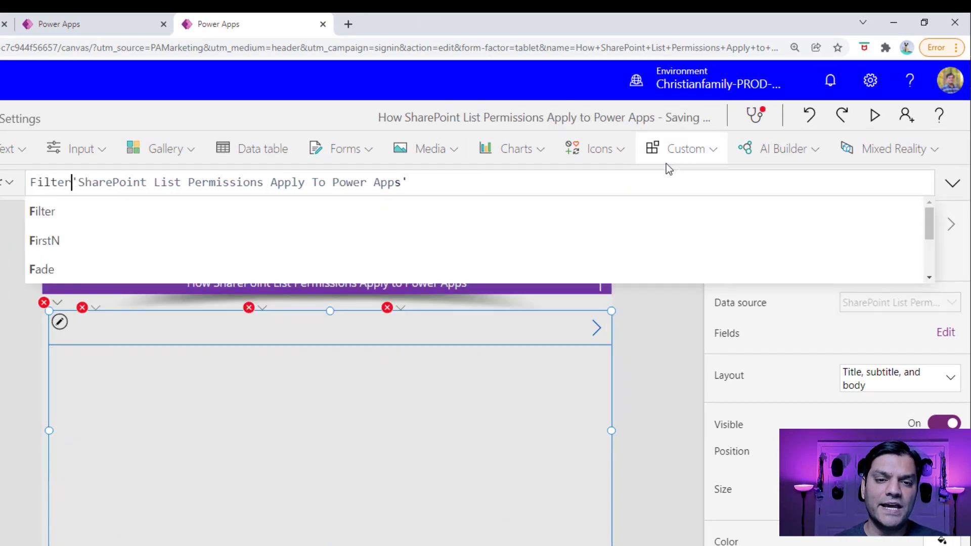
key(End)
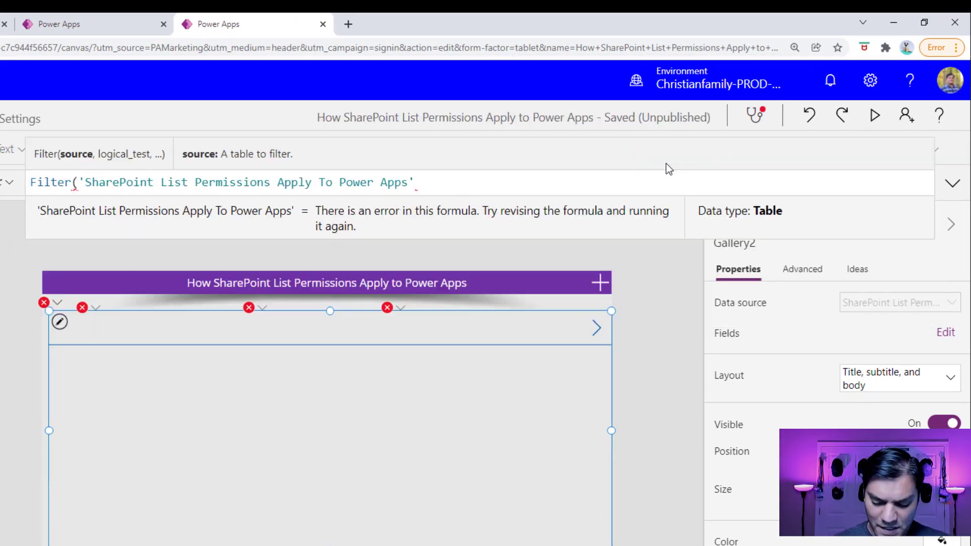
text(,)
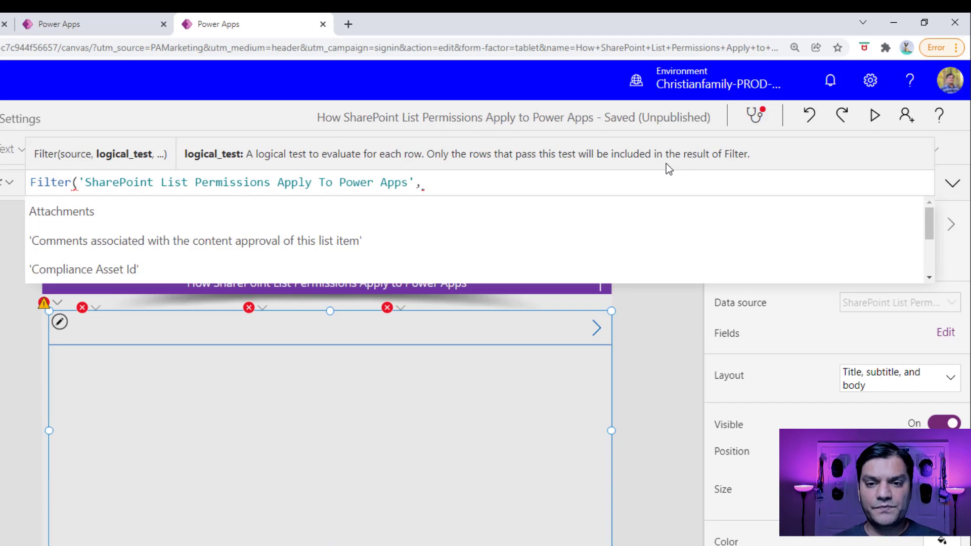
Step: Complete the gallery's Filter formula with the condition 'Created By'.Email=User().Email
text(crea)
key(Down)
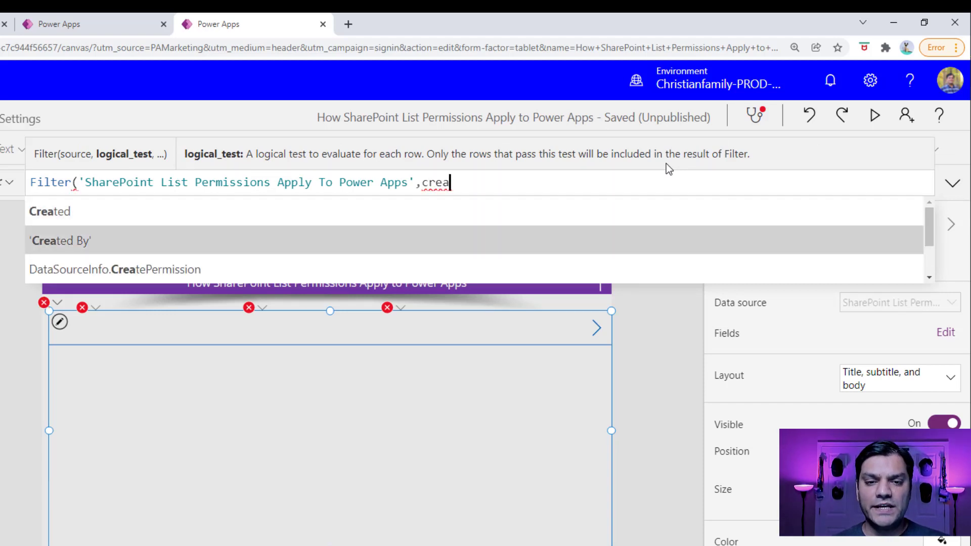
key(Tab)
text(.)
key(Down)
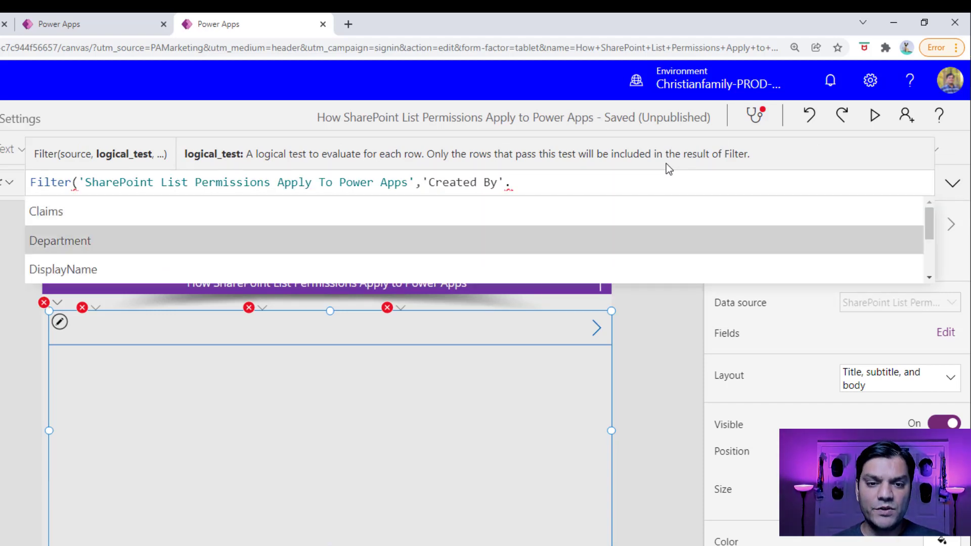
key(Down)
key(Down)
key(Tab)
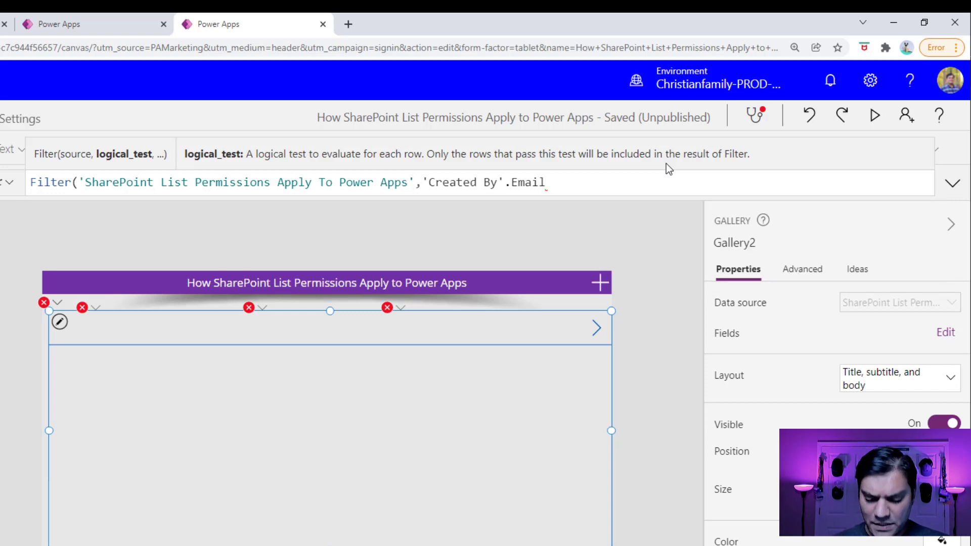
text(=)
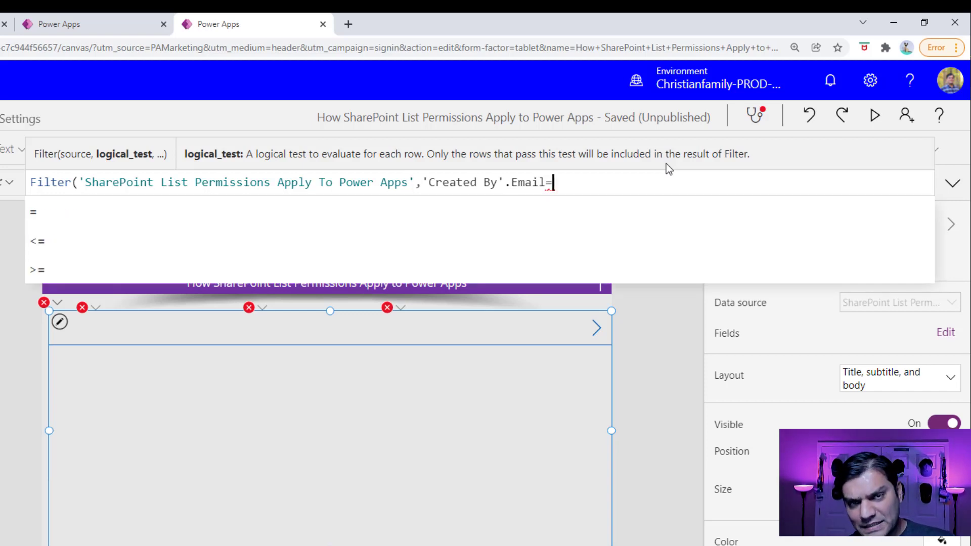
text(User().e)
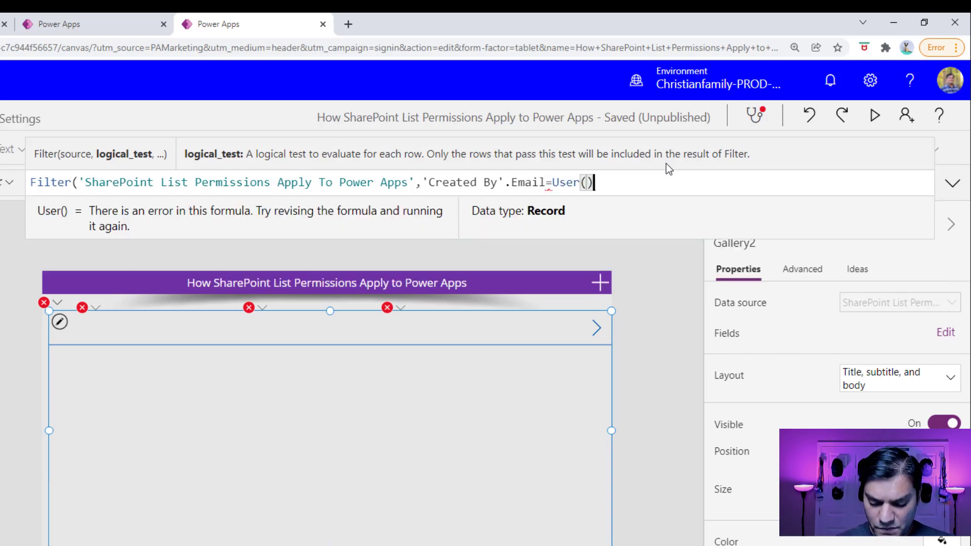
key(Tab)
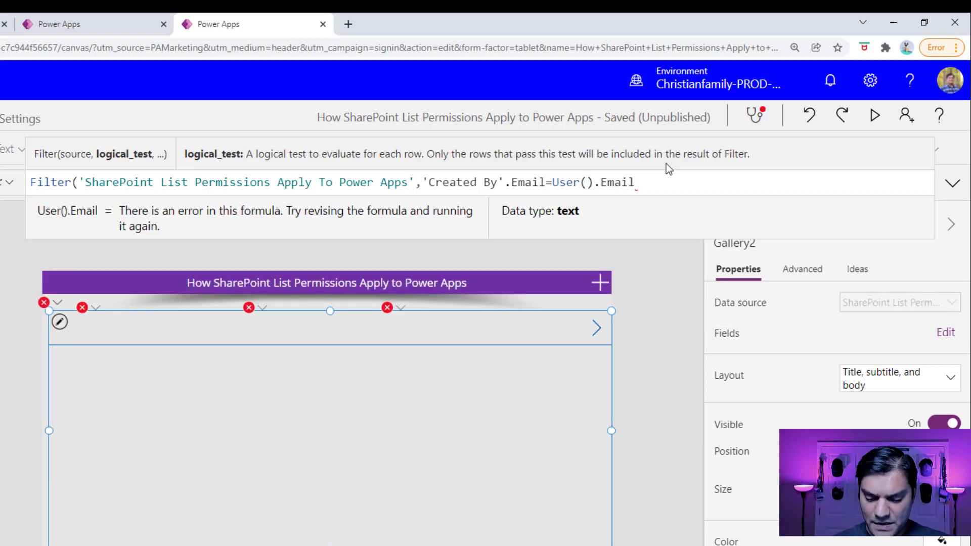
text())
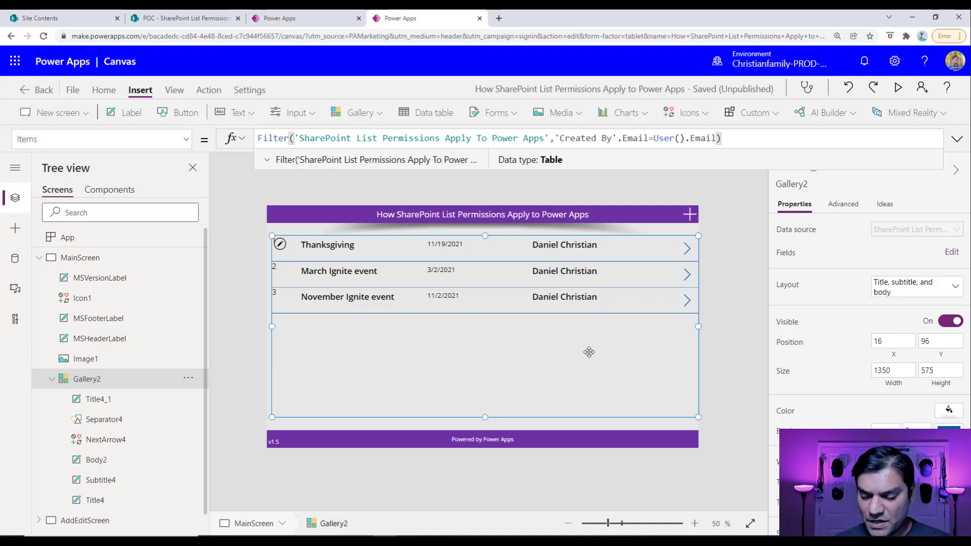
Step: Remove the Filter function and its condition, leaving only 'SharePoint List Permissions Apply To Power Apps' as the gallery's Items formula
key(shift+Home)
key(Home)
key(Delete)
key(Delete)
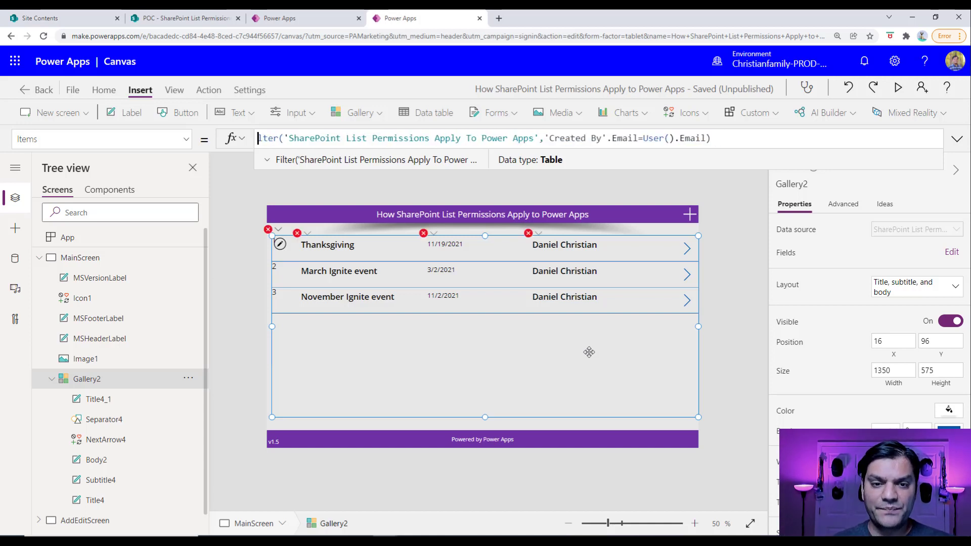
key(Delete)
key(Delete)
key(Delete)
key(Delete)
key(Delete)
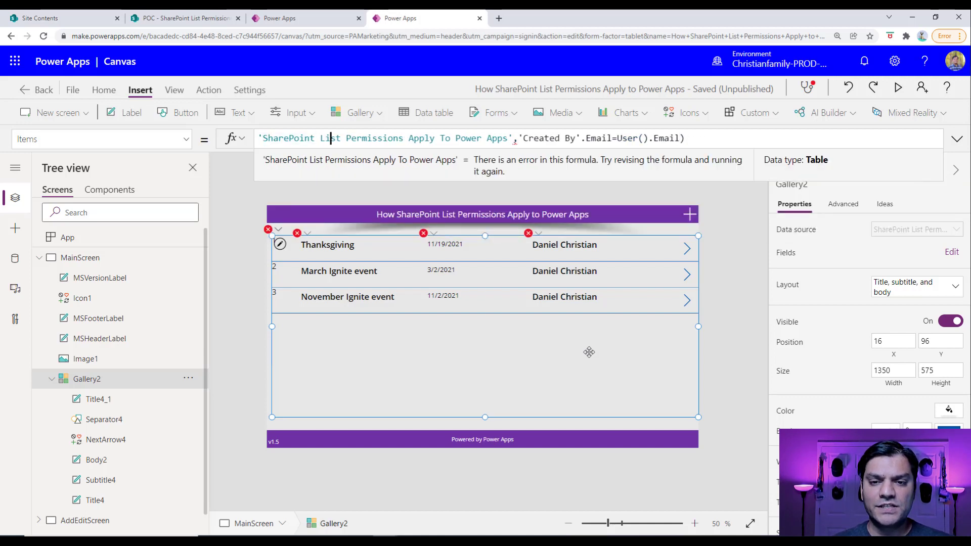
key(Right)
key(Right)
key(Right)
key(Right)
key(Right)
key(Right)
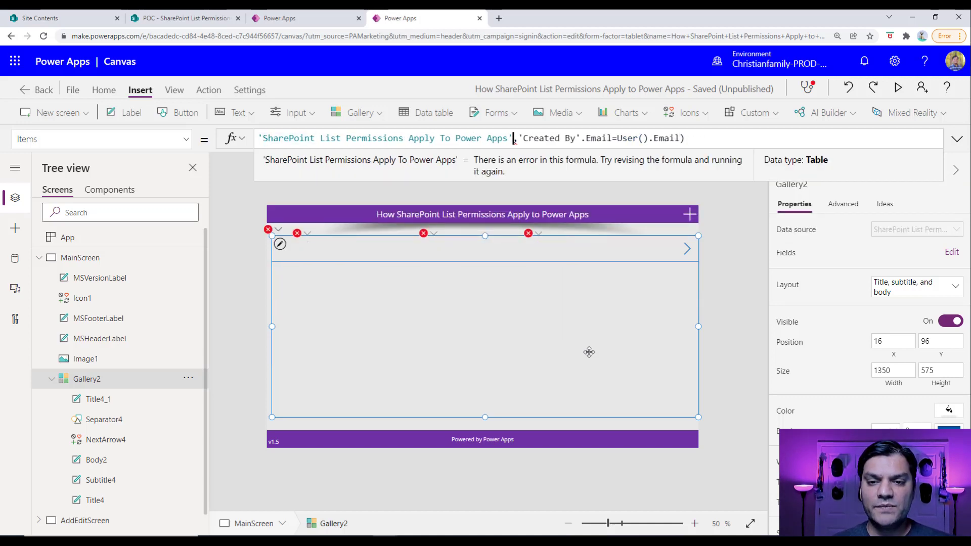
key(shift+End)
key(Delete)
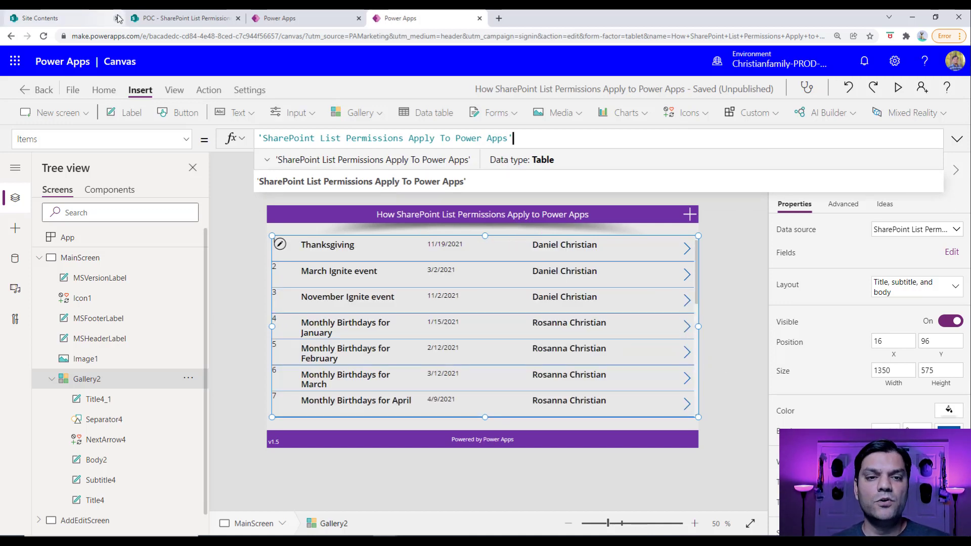
Step: Publish the saved version of the app and return to the editor
click(83, 92)
click(169, 265)
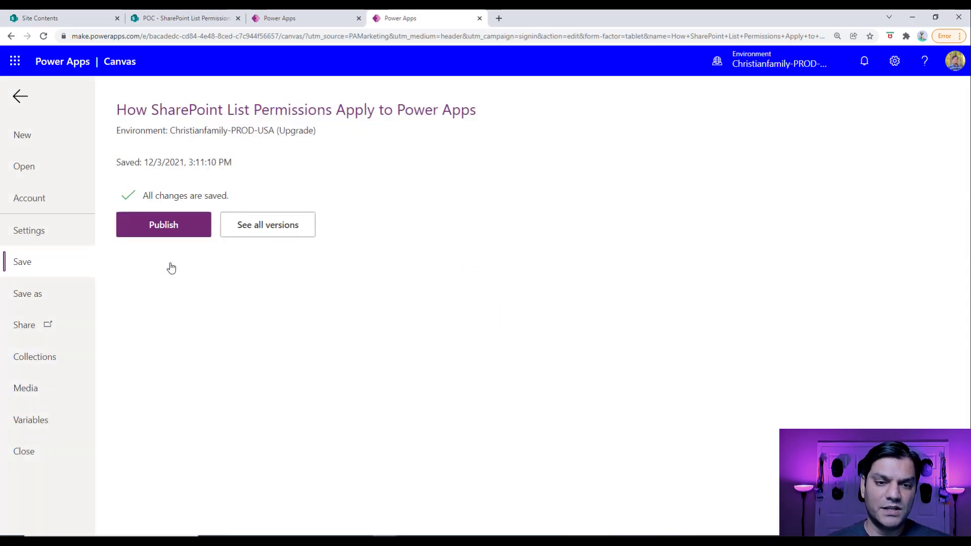
click(191, 231)
click(539, 389)
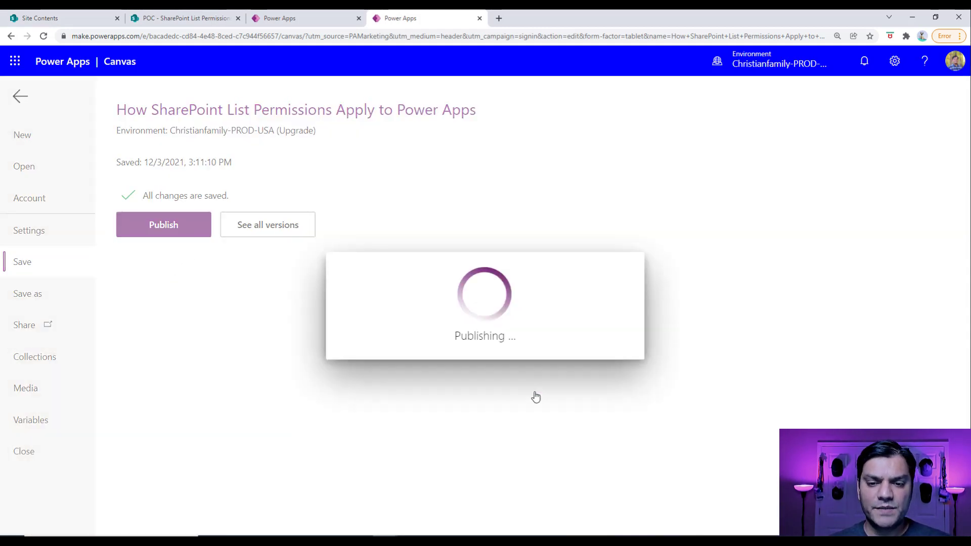
click(20, 96)
Step: Switch to the InPrivate Microsoft Edge window, close the SharePoint settings pane, and reload the running How SharePoint List Permissions Apply to Power Apps app
mouse_move(237, 540)
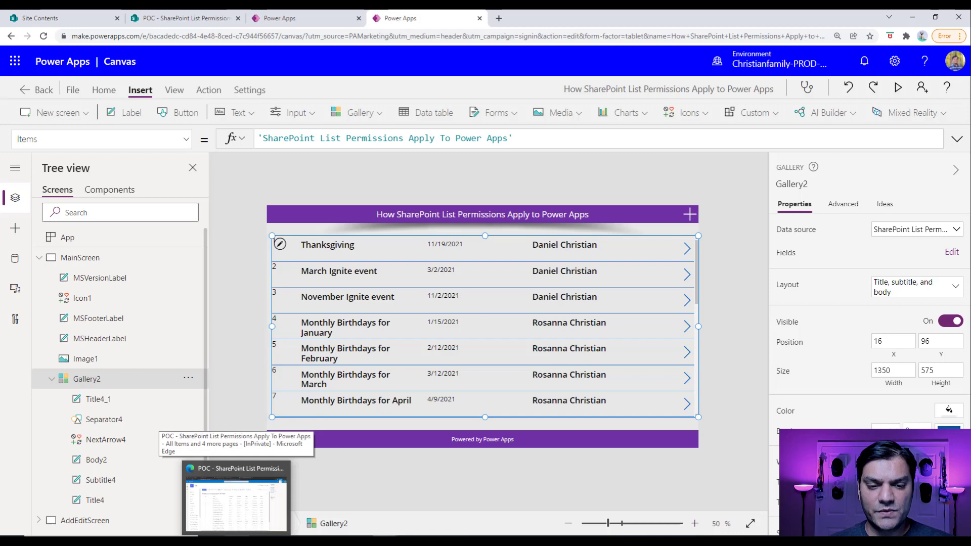
click(214, 499)
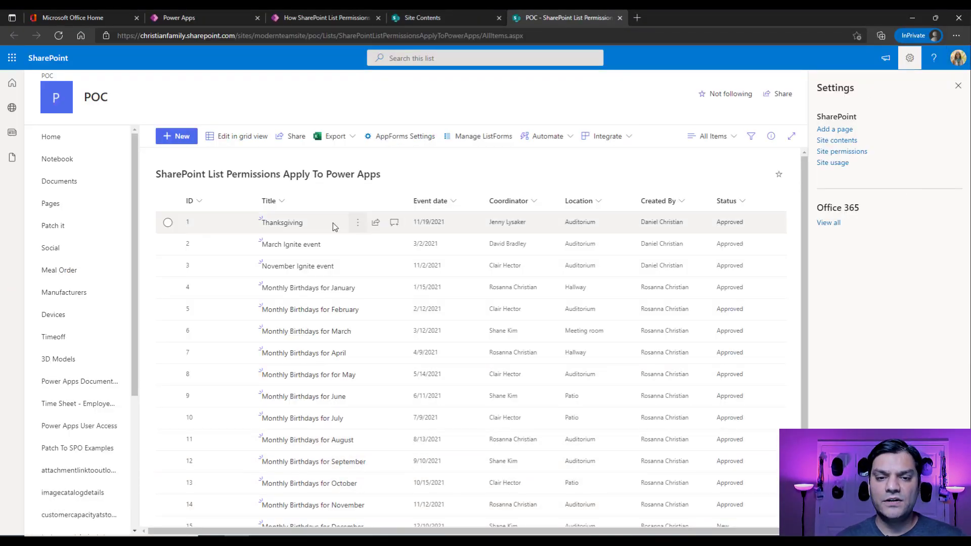
click(959, 86)
click(199, 15)
click(336, 17)
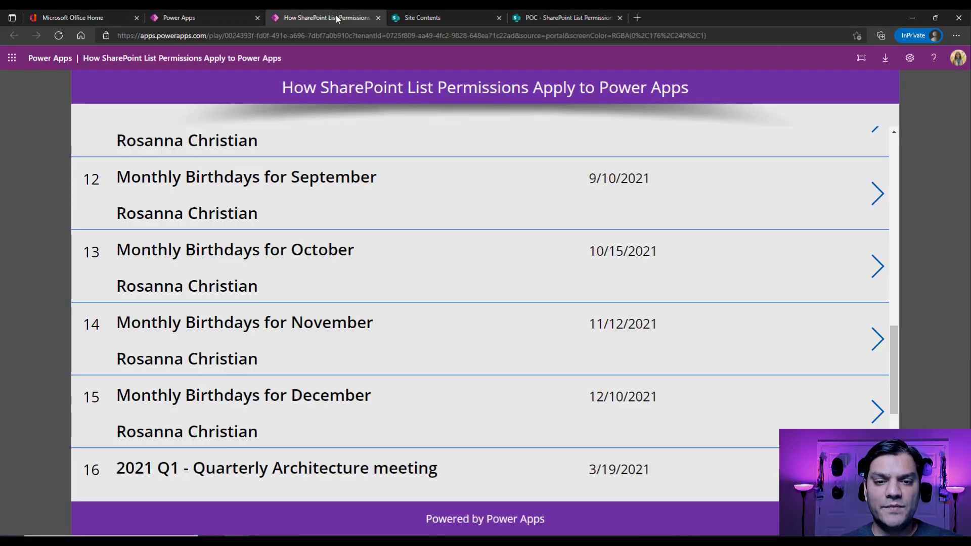
click(62, 34)
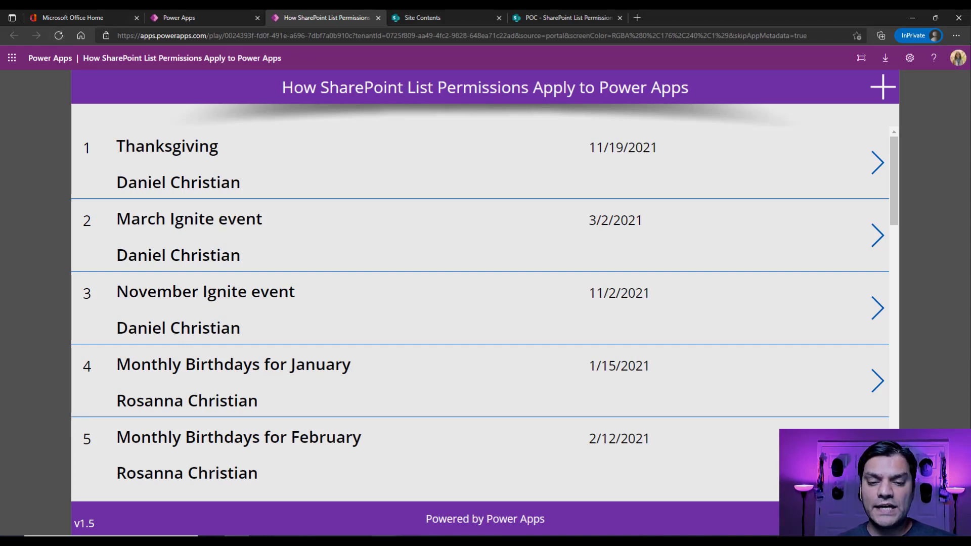
mouse_move(385, 542)
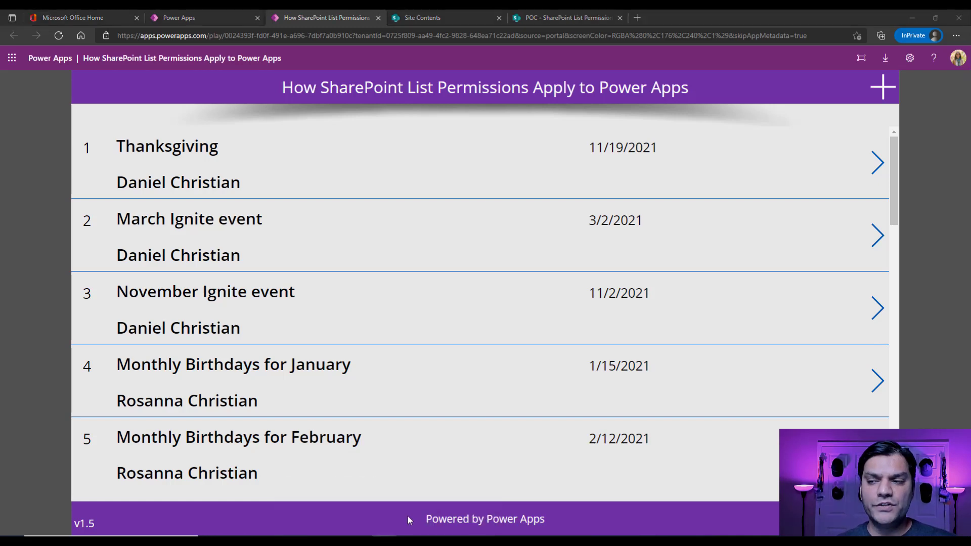
Step: Switch to the Chrome Incognito window, reload the running app with SharePoint access allowed, and review the gallery's items for that user
drag(970, 42, 729, 10)
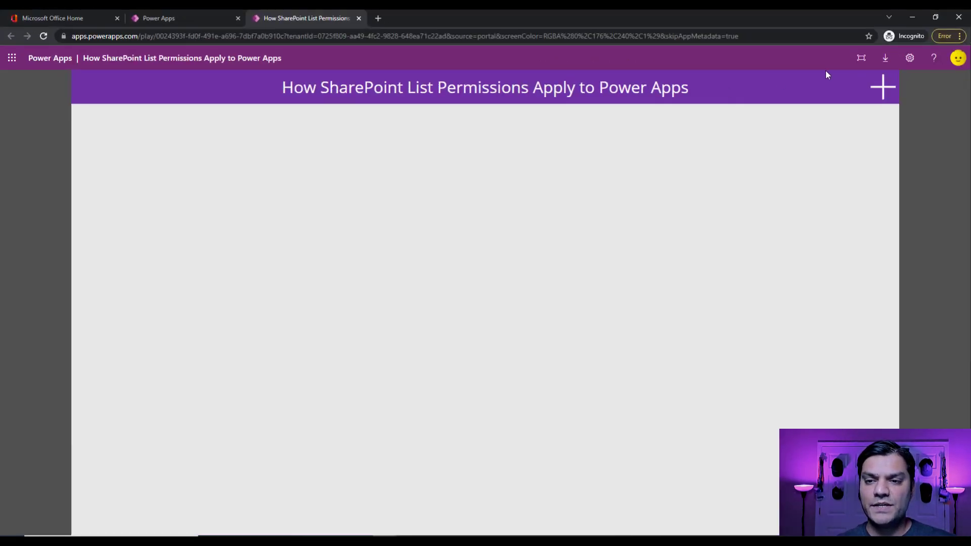
click(43, 36)
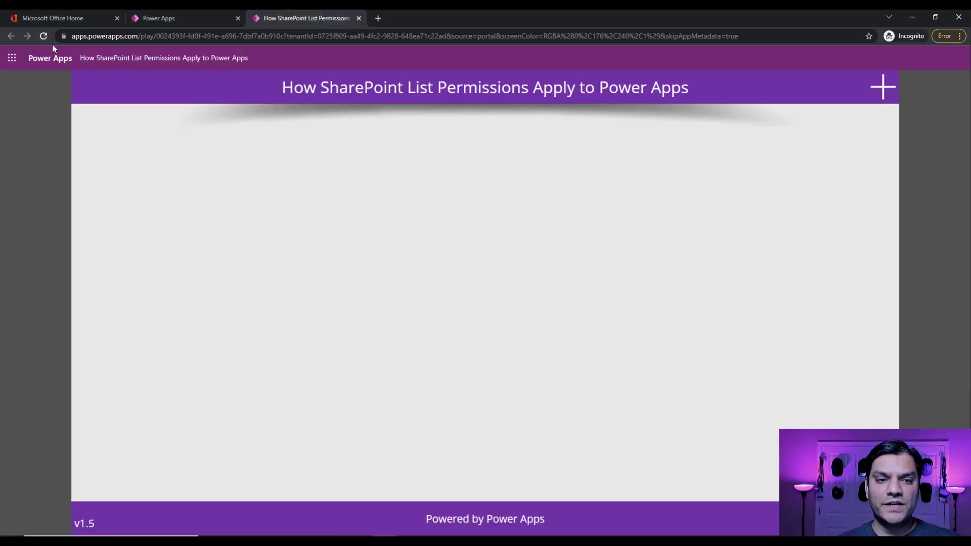
click(43, 36)
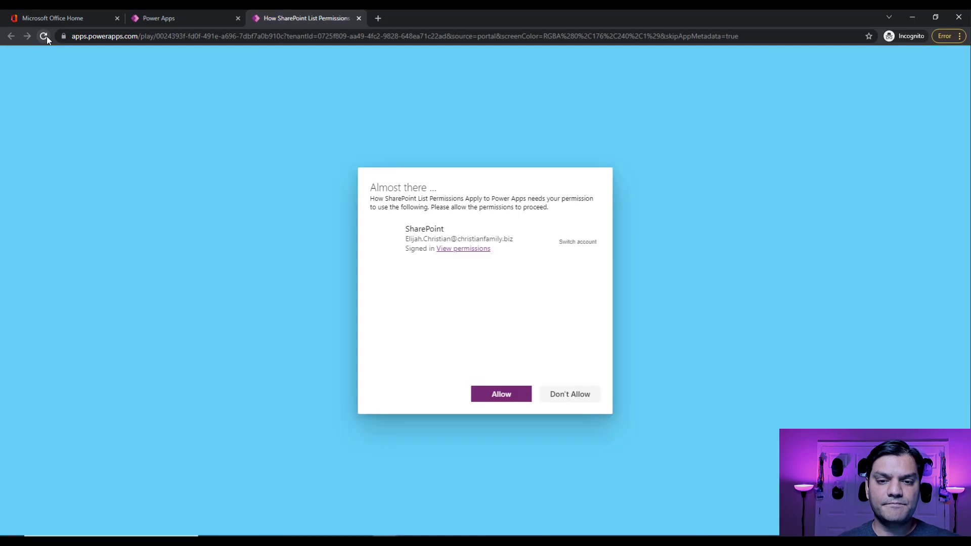
click(519, 396)
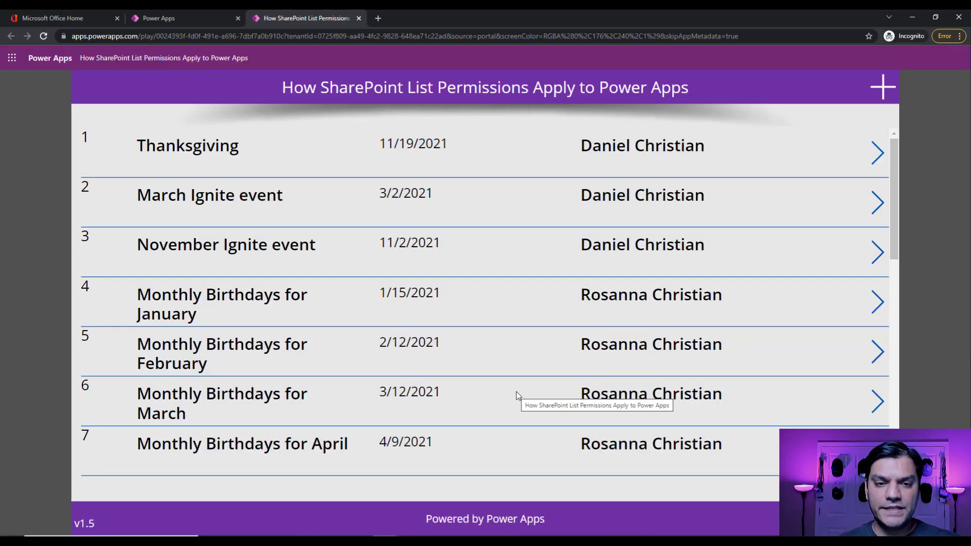
scroll(519, 395, down, 5)
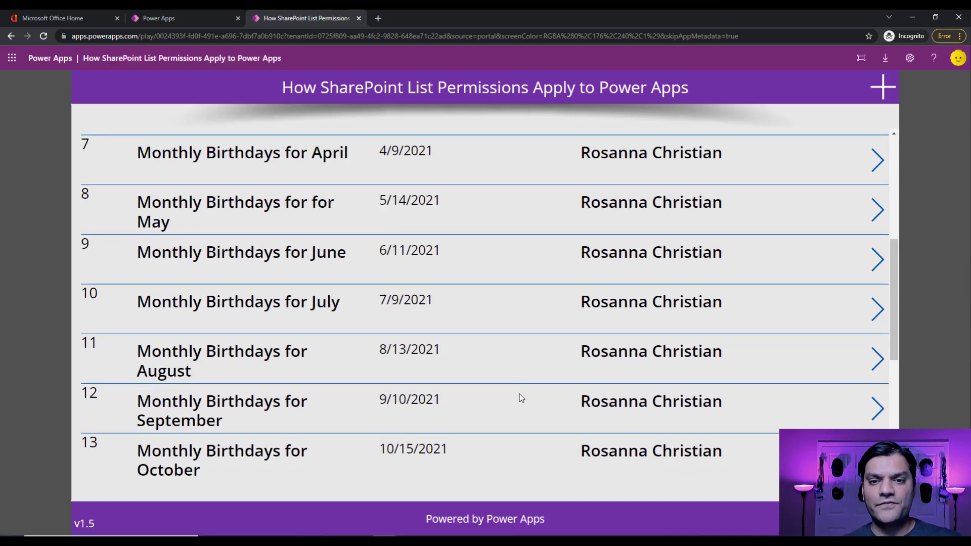
scroll(521, 399, down, 5)
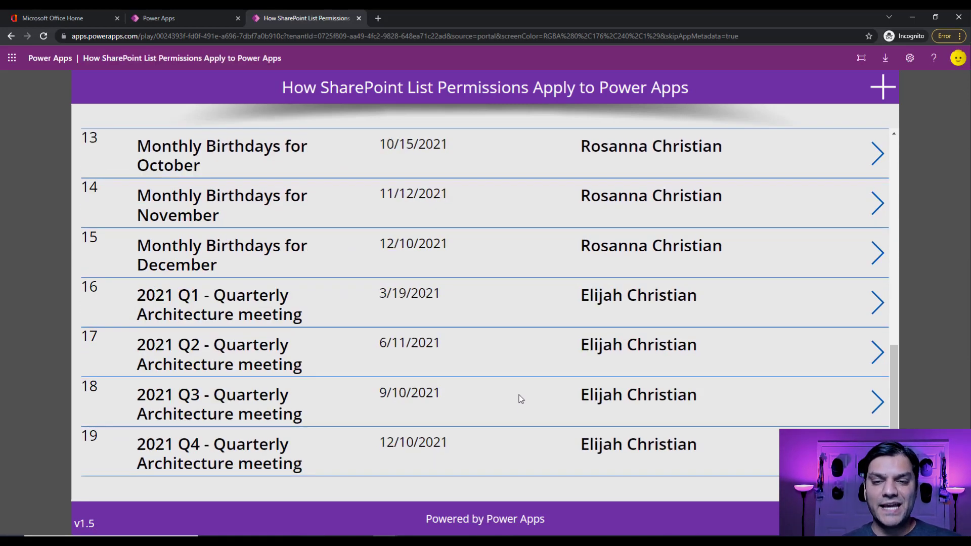
scroll(520, 399, up, 10)
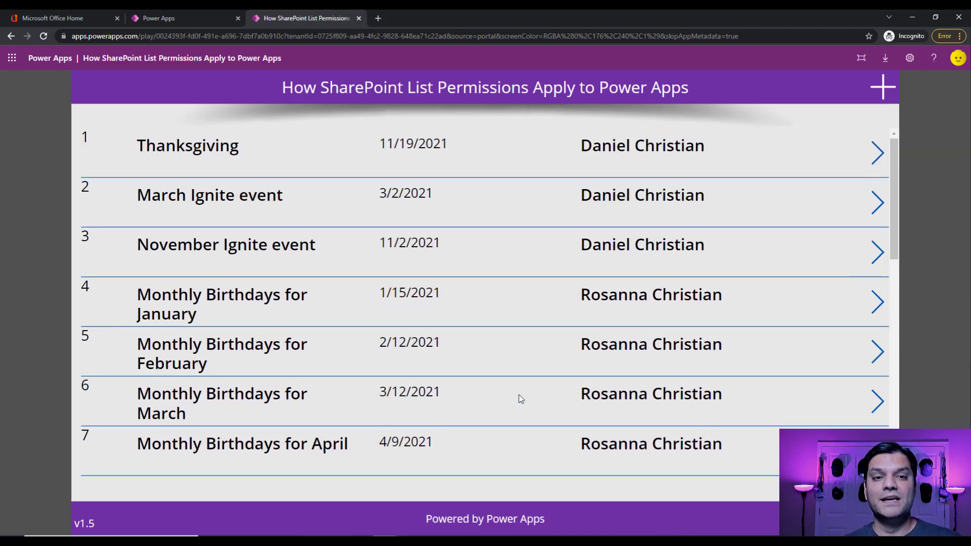
Step: Return to the regular Chrome window and open the Advanced settings of the SharePoint List Permissions Apply To Power Apps list
mouse_move(236, 541)
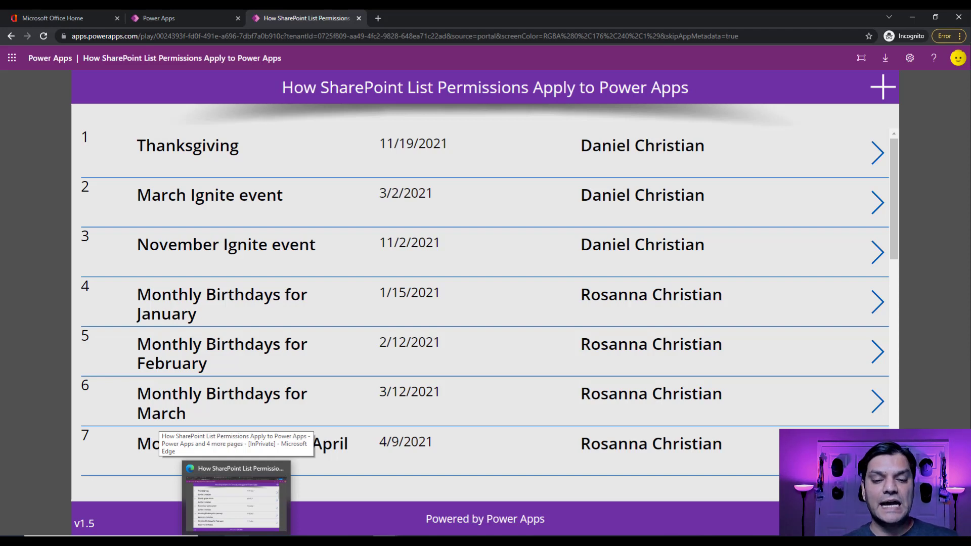
mouse_move(384, 540)
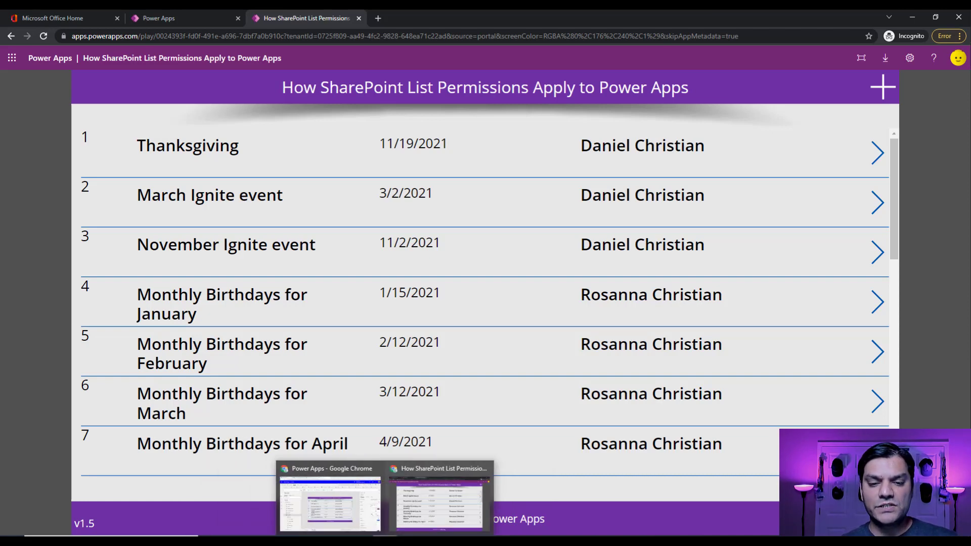
click(330, 501)
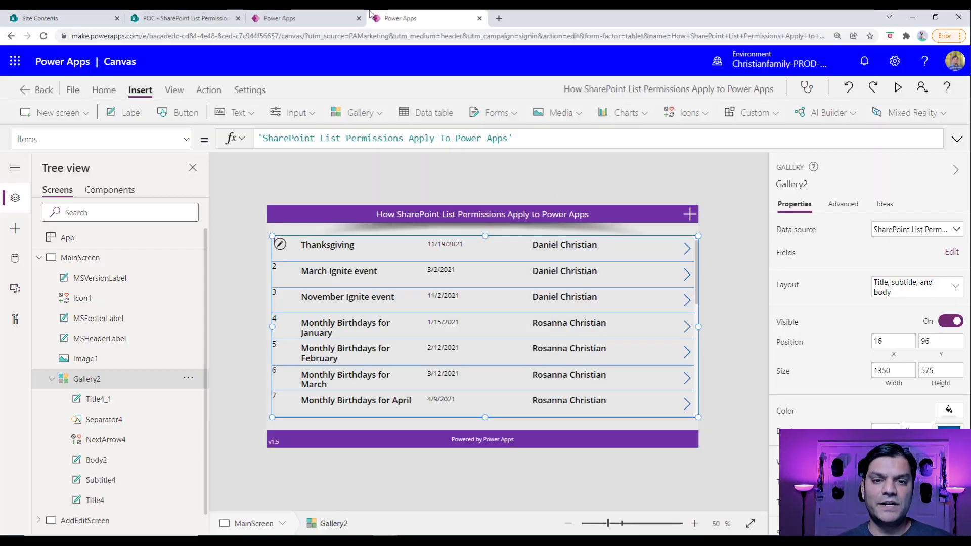
click(182, 18)
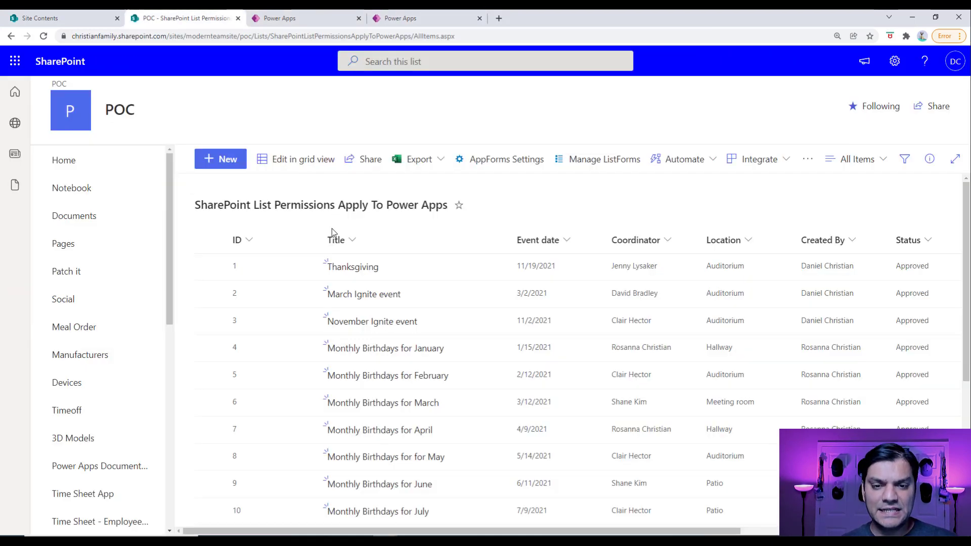
click(895, 62)
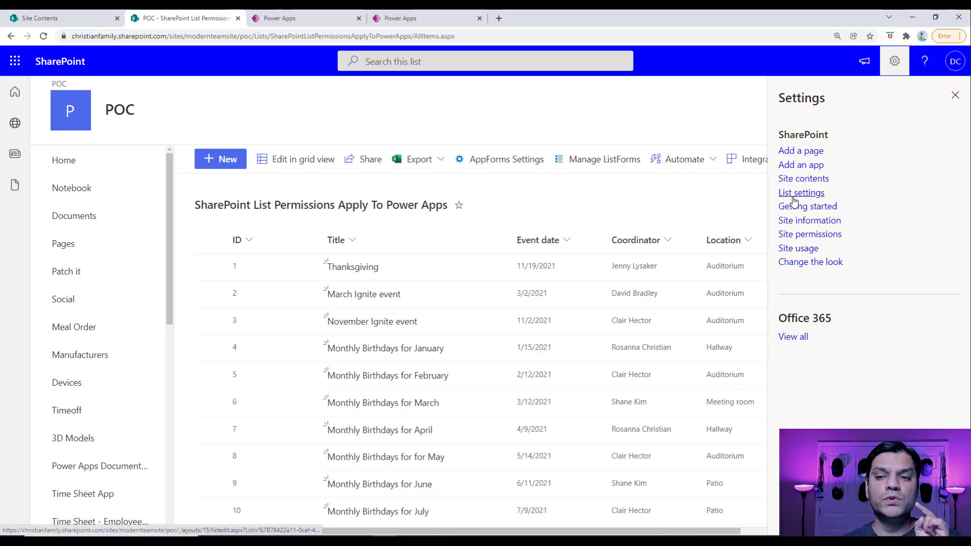
click(793, 200)
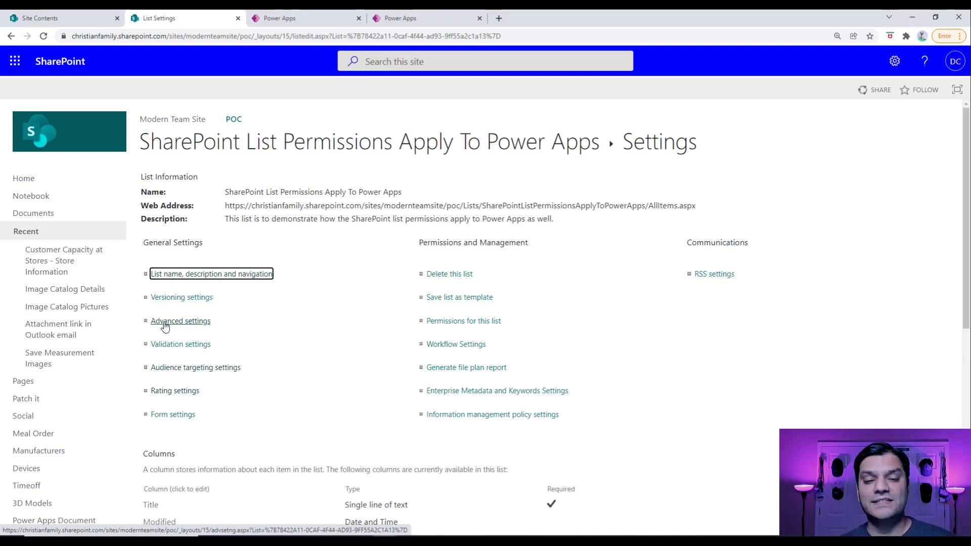
click(165, 323)
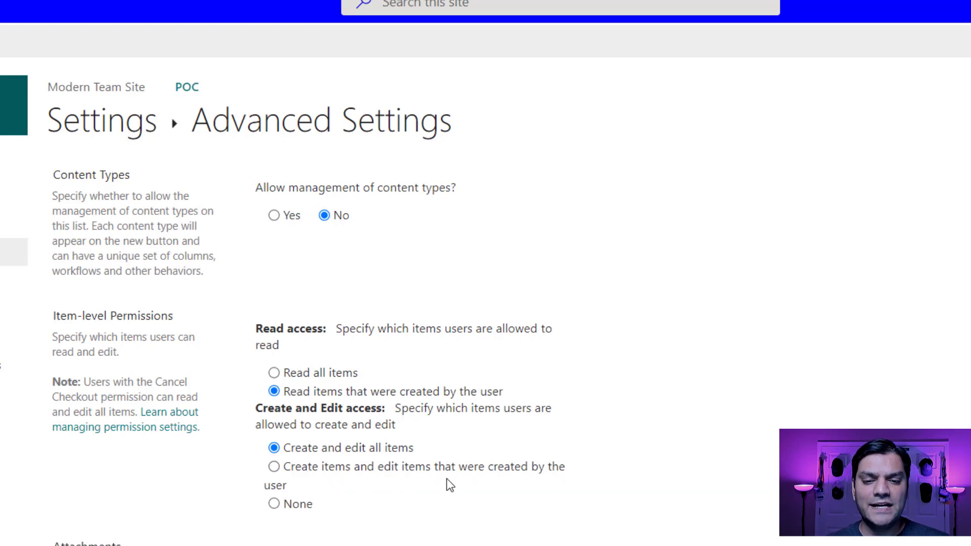
Step: Save item-level permissions as 'Read items that were created by the user' and 'Create items and edit items that were created by the user'
click(273, 467)
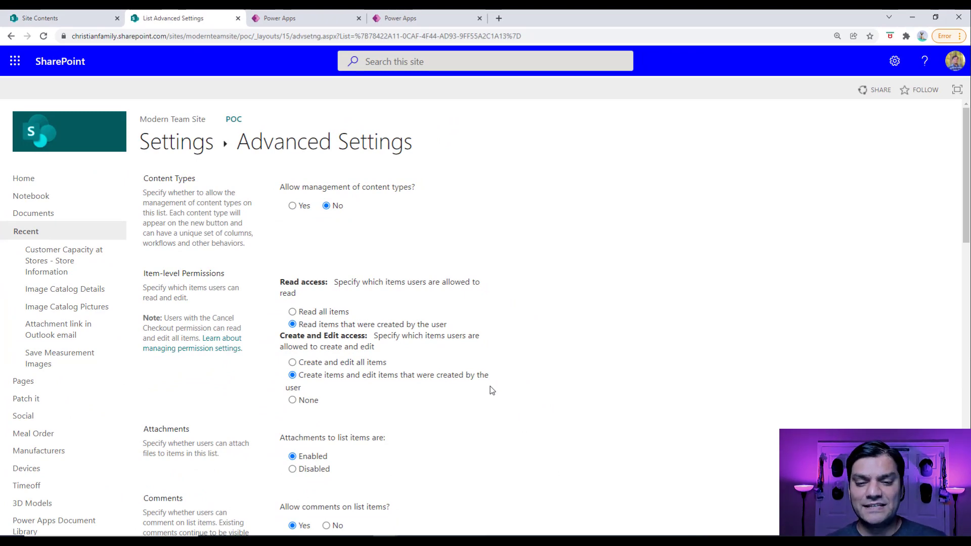
scroll(491, 390, down, 20)
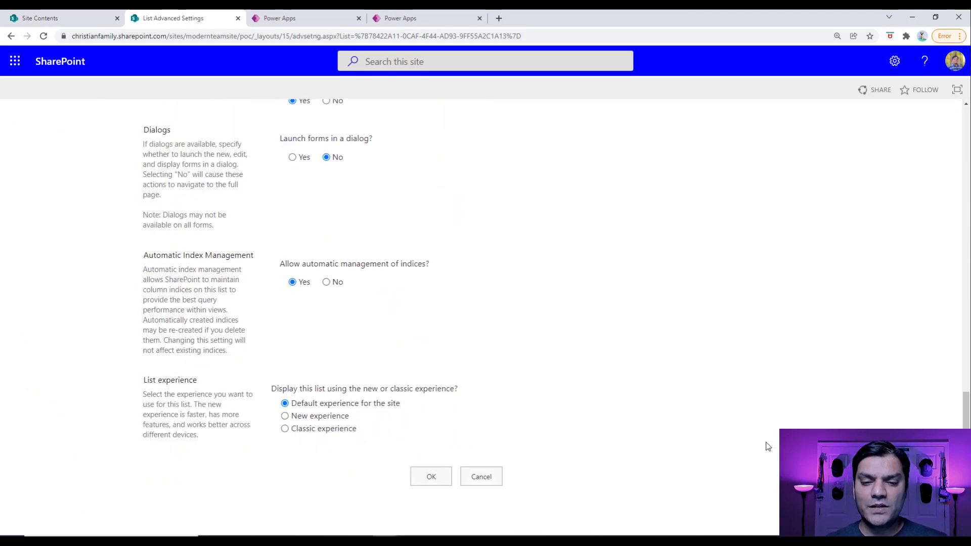
click(441, 479)
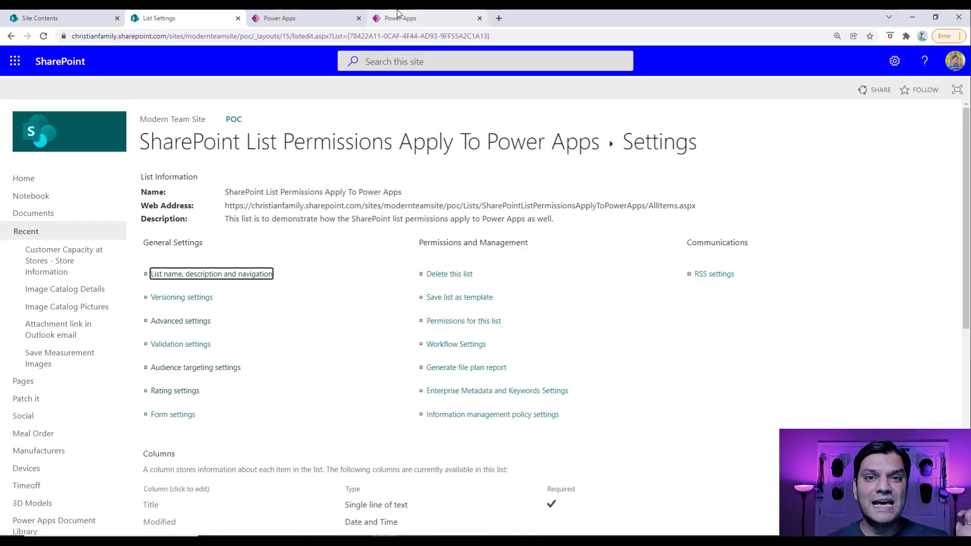
Step: Run the published How SharePoint List Permissions Apply to Power Apps app from the Power Apps site and review all its gallery items
mouse_move(397, 14)
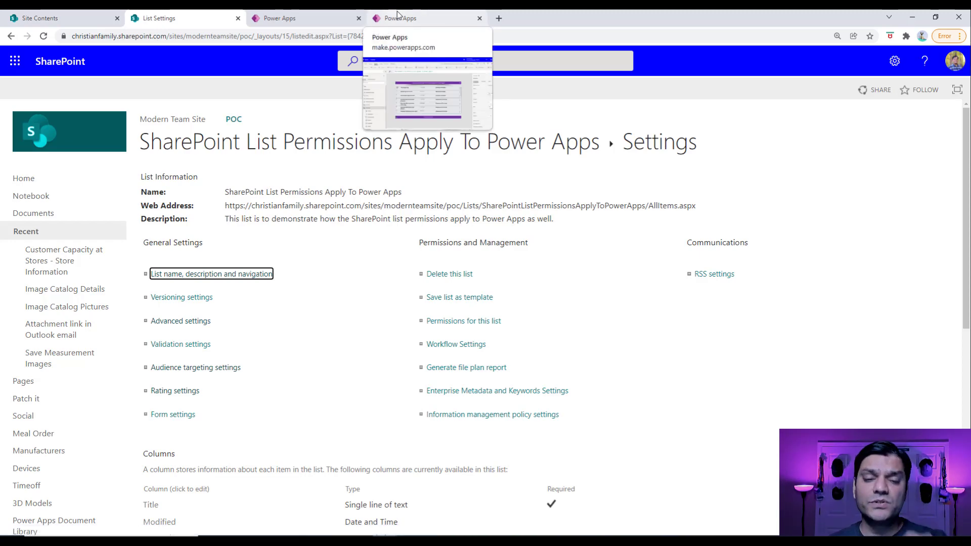
click(398, 15)
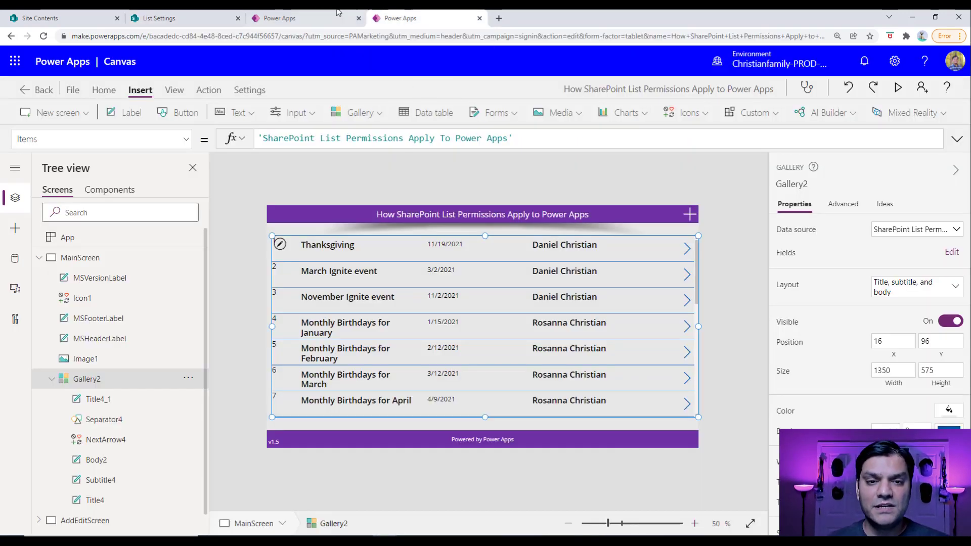
click(290, 15)
click(400, 18)
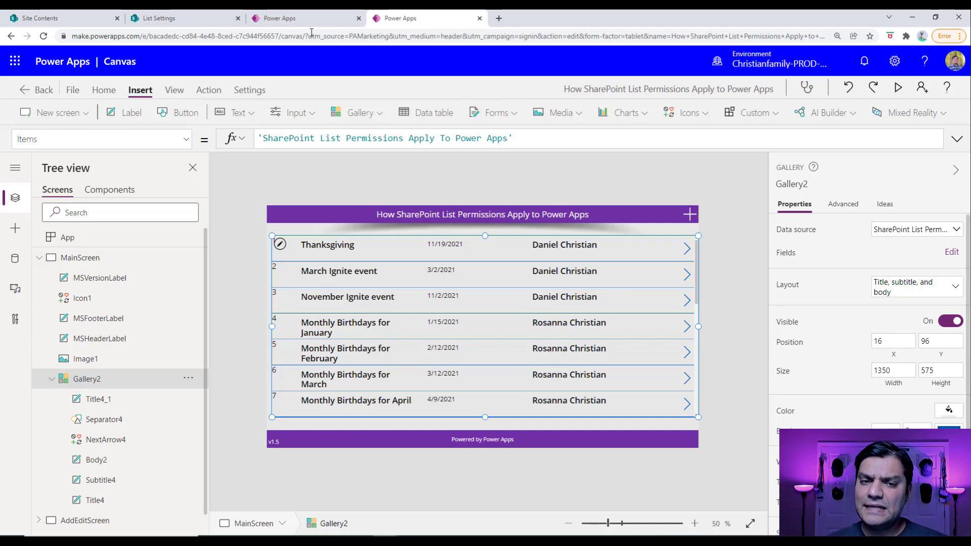
click(302, 20)
click(261, 226)
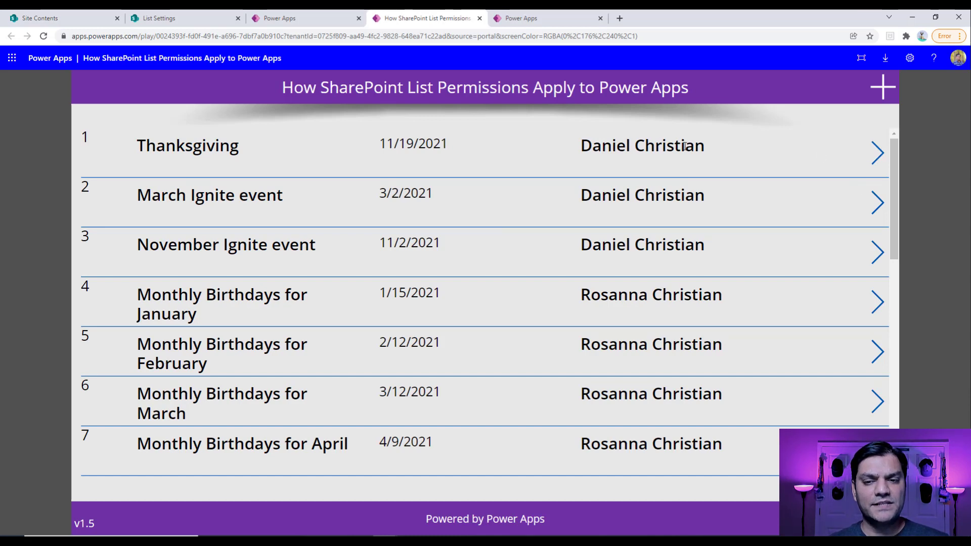
scroll(663, 237, down, 10)
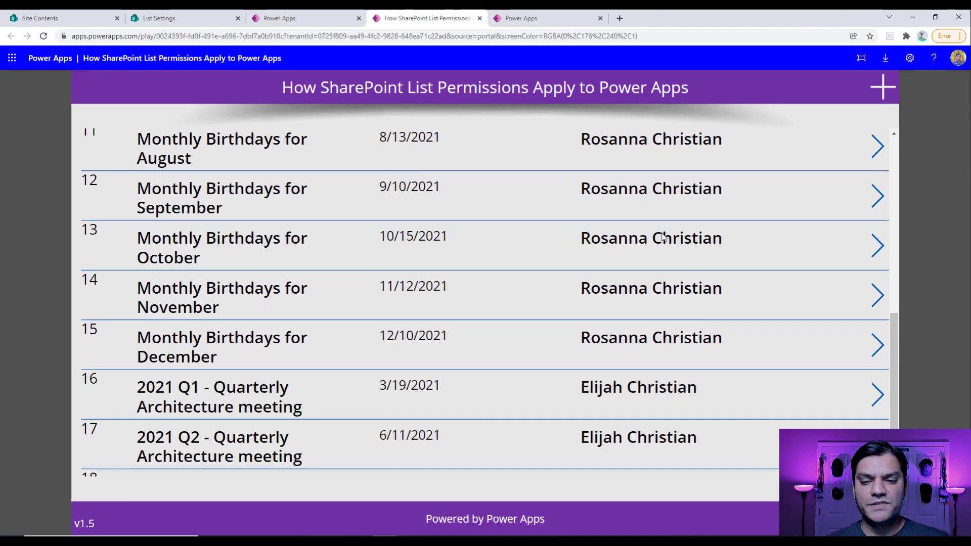
scroll(639, 404, up, 10)
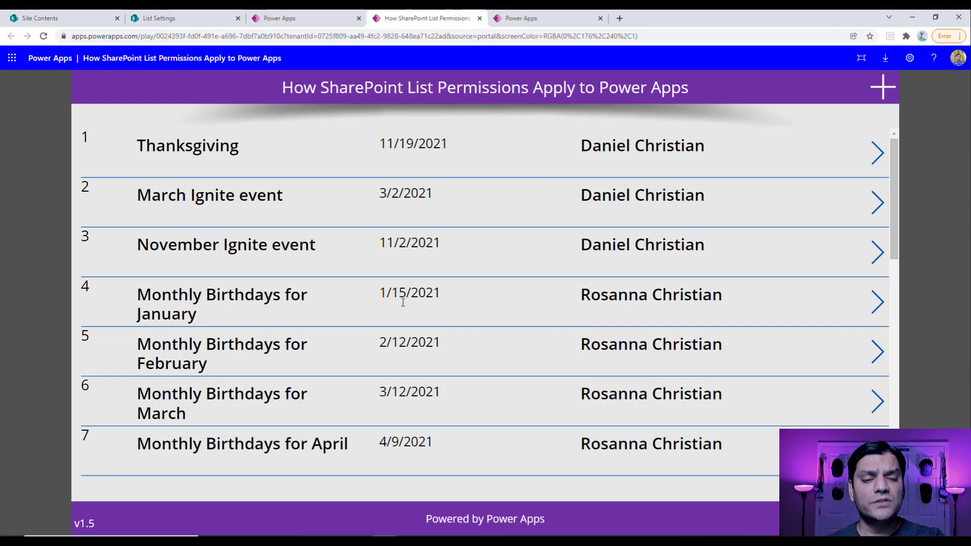
Step: Switch to the InPrivate Microsoft Edge window, reload the running app, and allow its SharePoint connection for that user
mouse_move(246, 534)
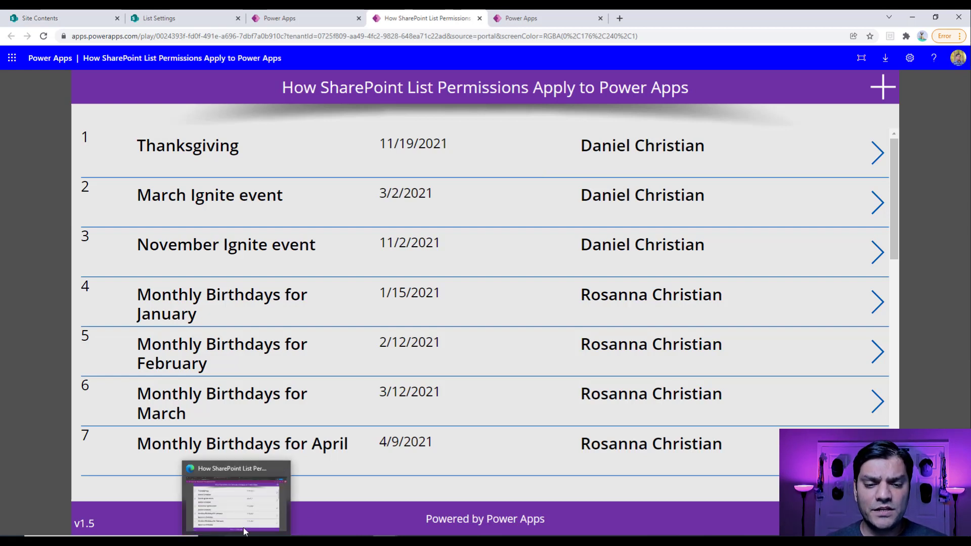
click(244, 509)
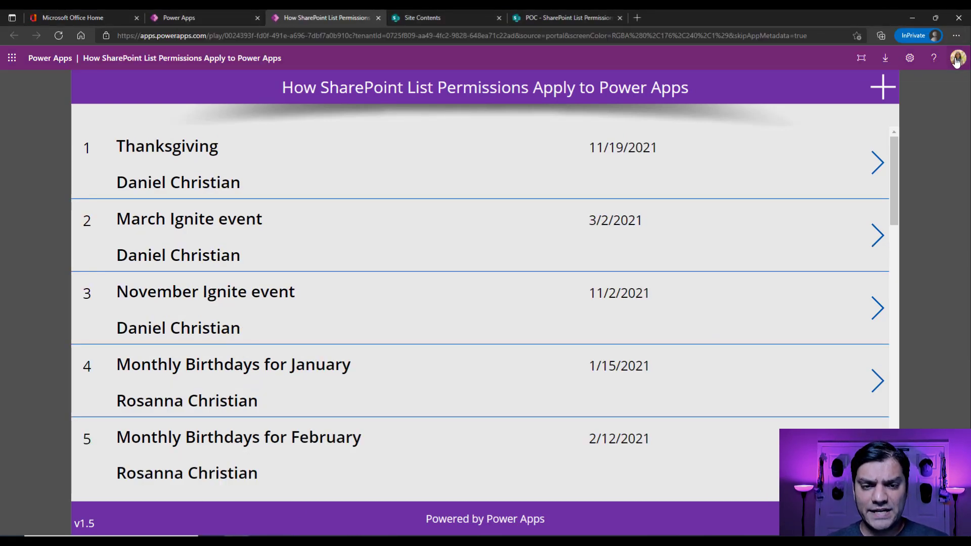
scroll(364, 303, down, 7)
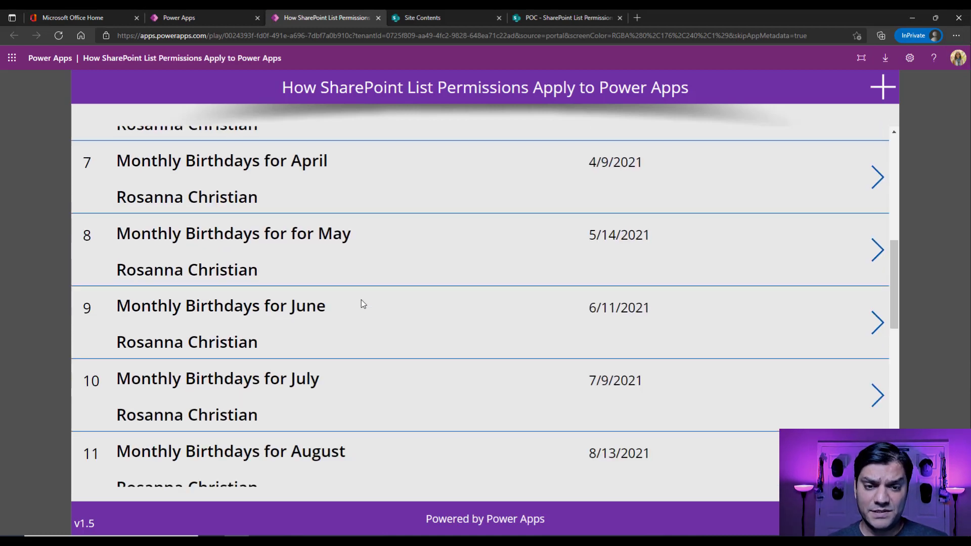
scroll(361, 304, down, 4)
scroll(362, 299, up, 9)
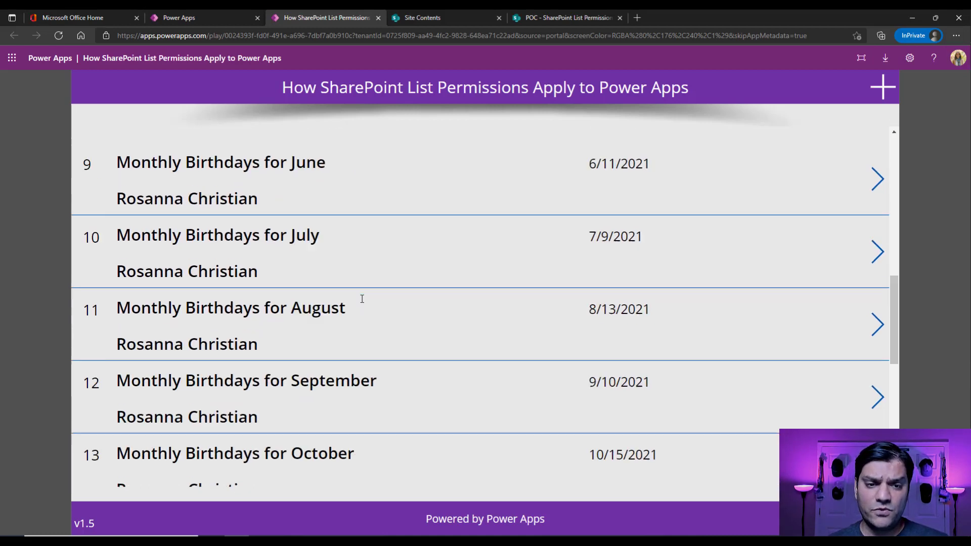
click(56, 37)
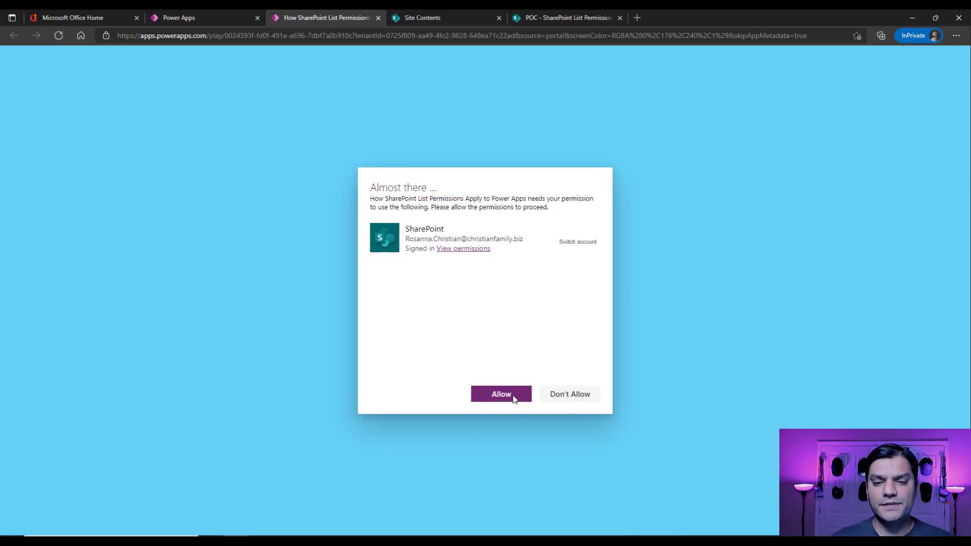
click(511, 396)
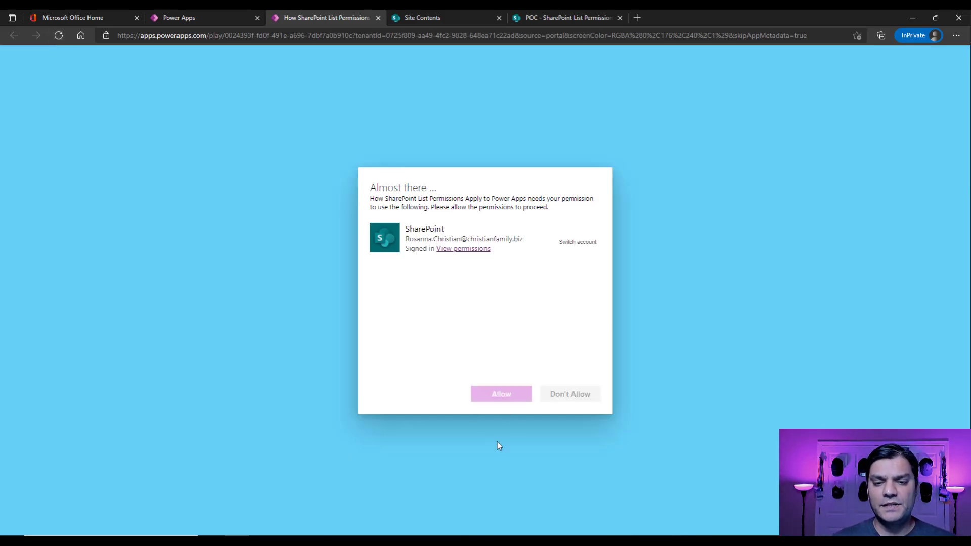
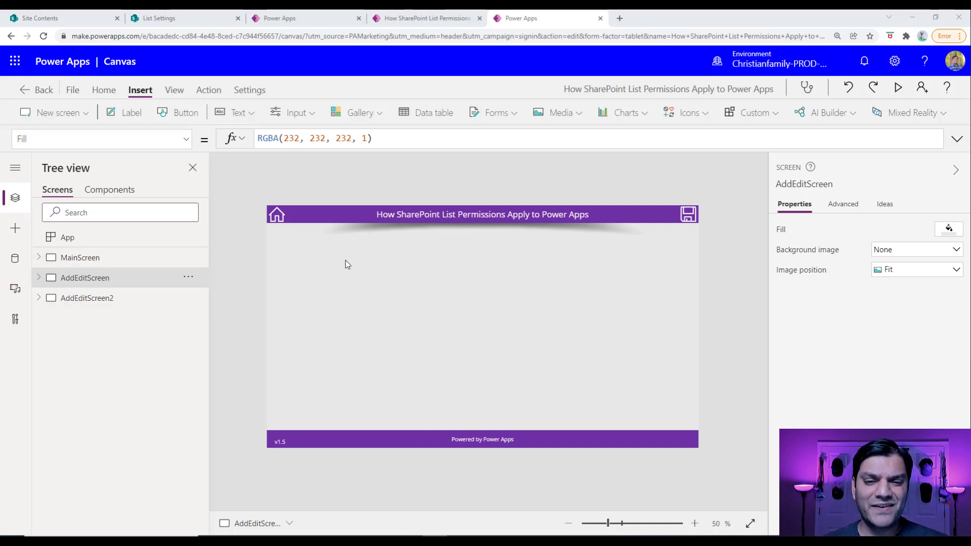
Step: Insert an Edit form on AddEditScreen and connect it to the SharePoint List Permissions Apply To Power Apps list
click(498, 113)
click(496, 136)
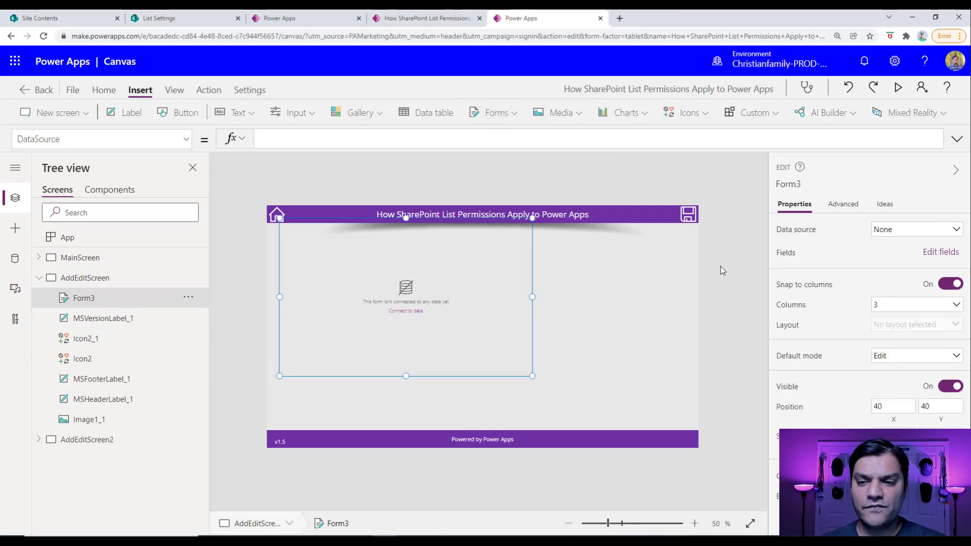
click(893, 230)
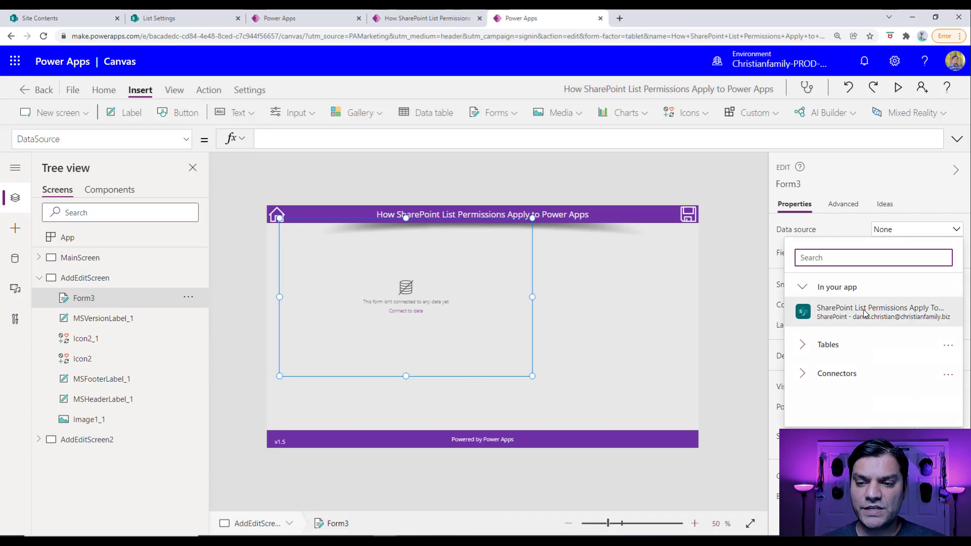
click(865, 314)
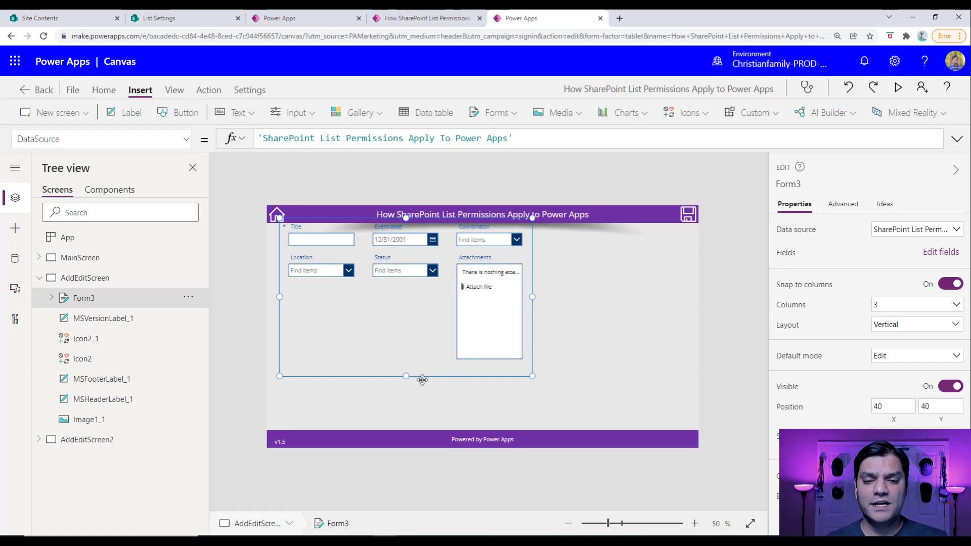
Step: Move the form below the header to about X 38, Y 93 and enlarge it to fill most of the area above the footer
drag(422, 380, 422, 394)
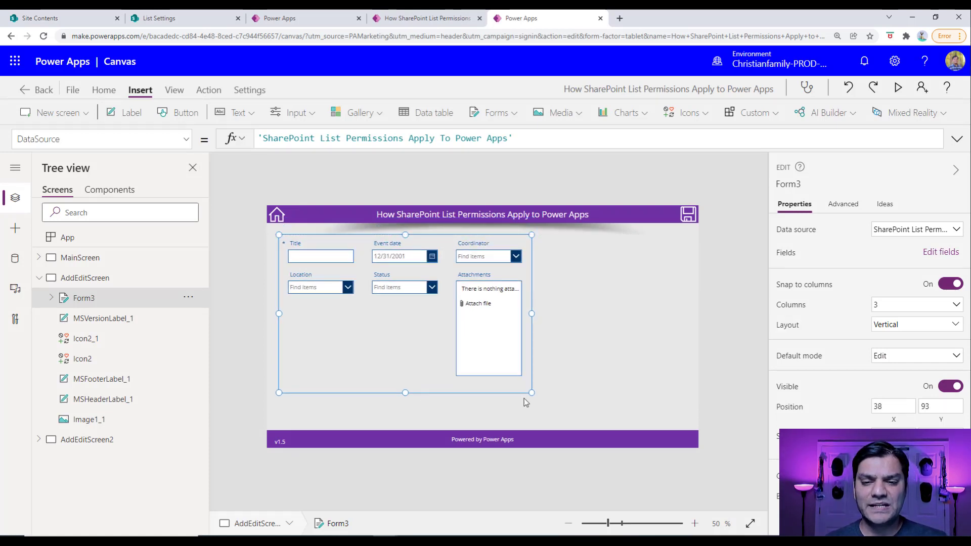
drag(530, 393, 675, 412)
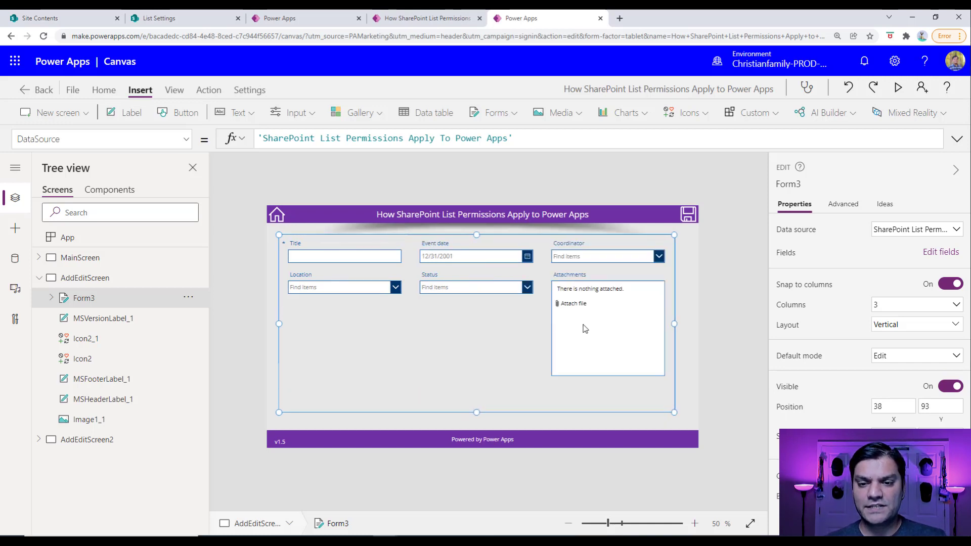
Step: Review the edit form's field list and arrange the form in 2 columns
click(926, 256)
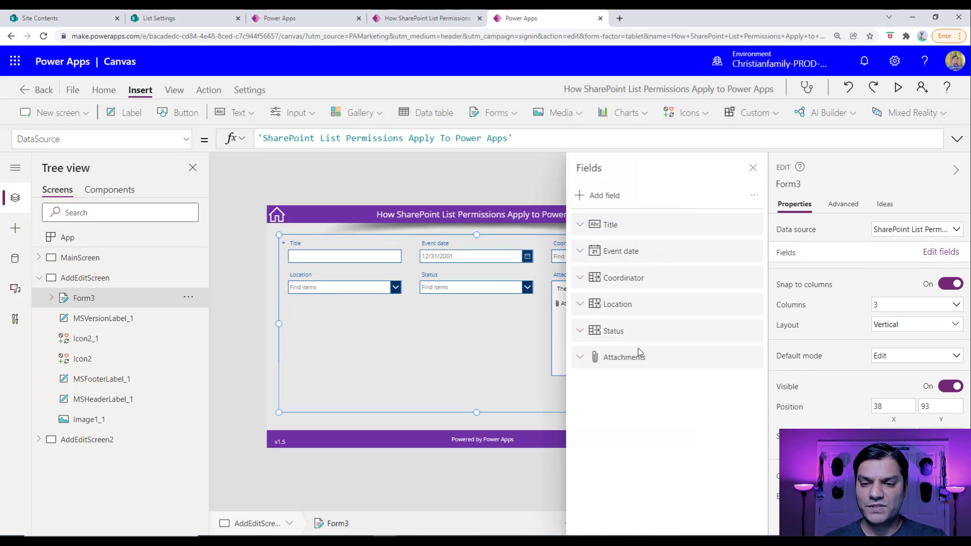
click(753, 168)
click(887, 315)
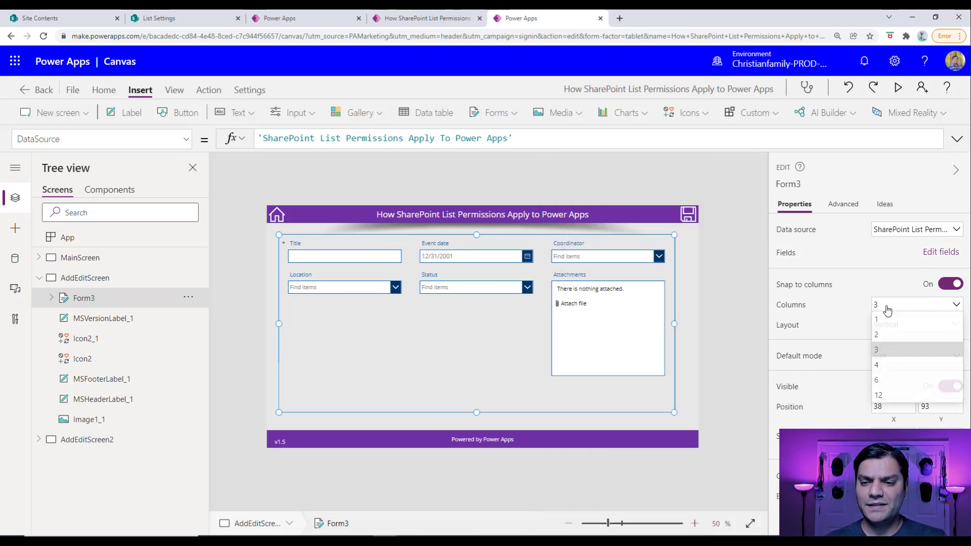
click(894, 339)
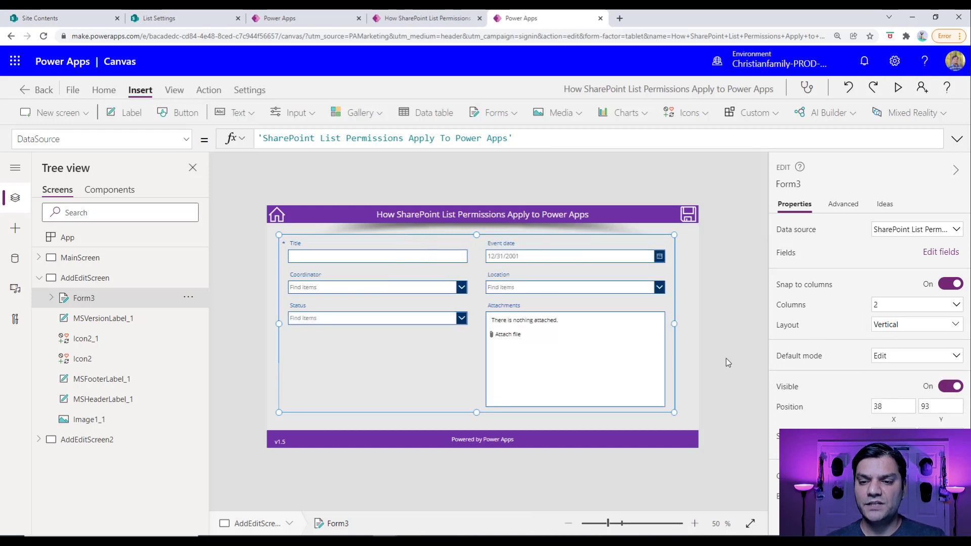
click(725, 364)
click(670, 371)
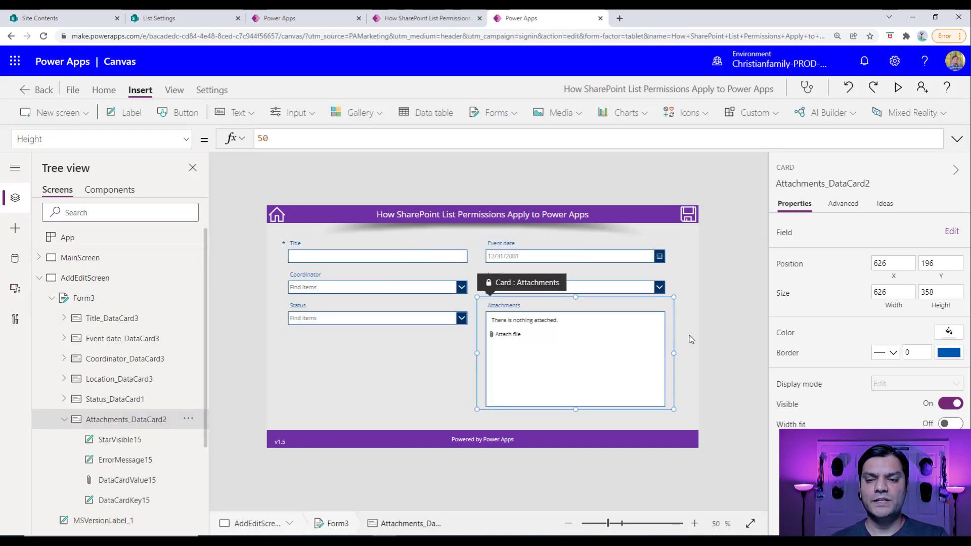
click(729, 346)
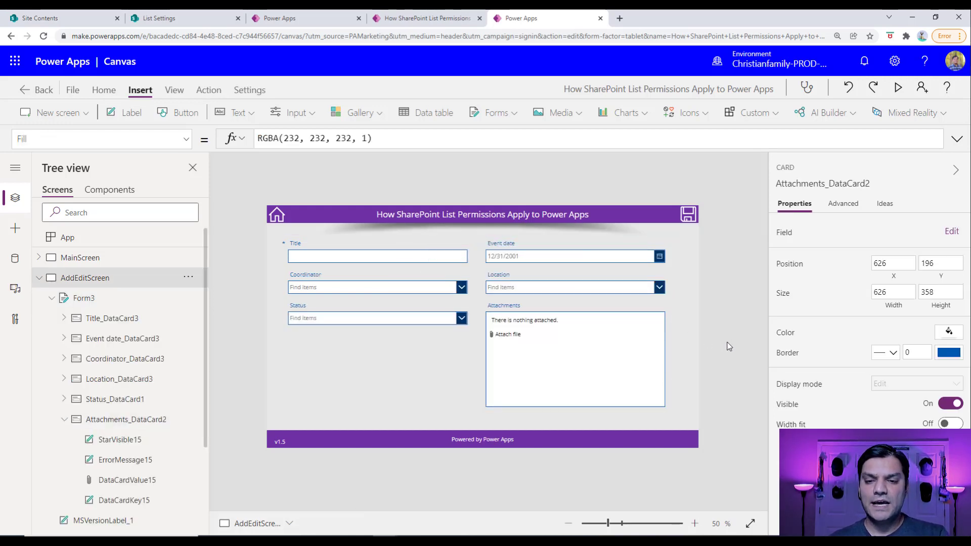
Step: Rename the edit form on AddEditScreen as AESForm
double_click(96, 300)
key(End)
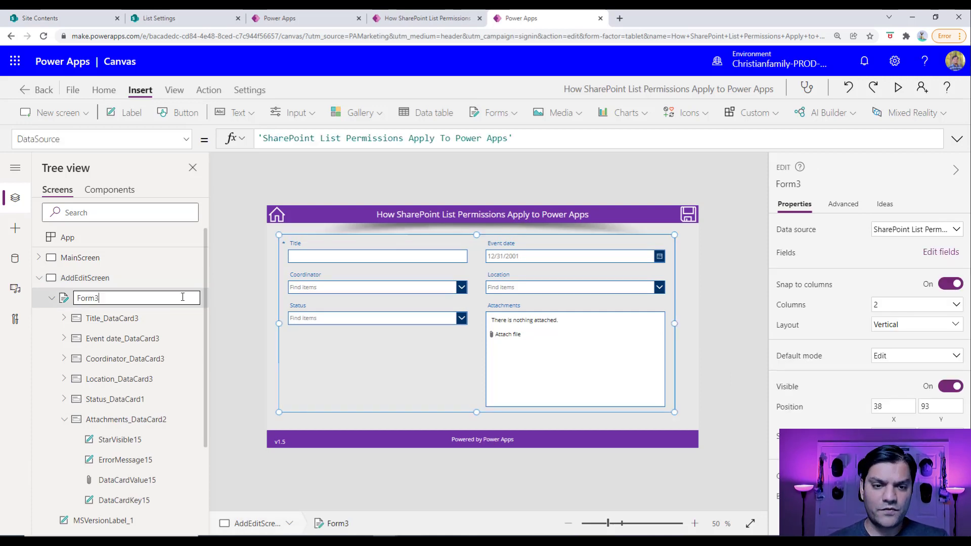
key(BackSpace)
key(Home)
text(AED)
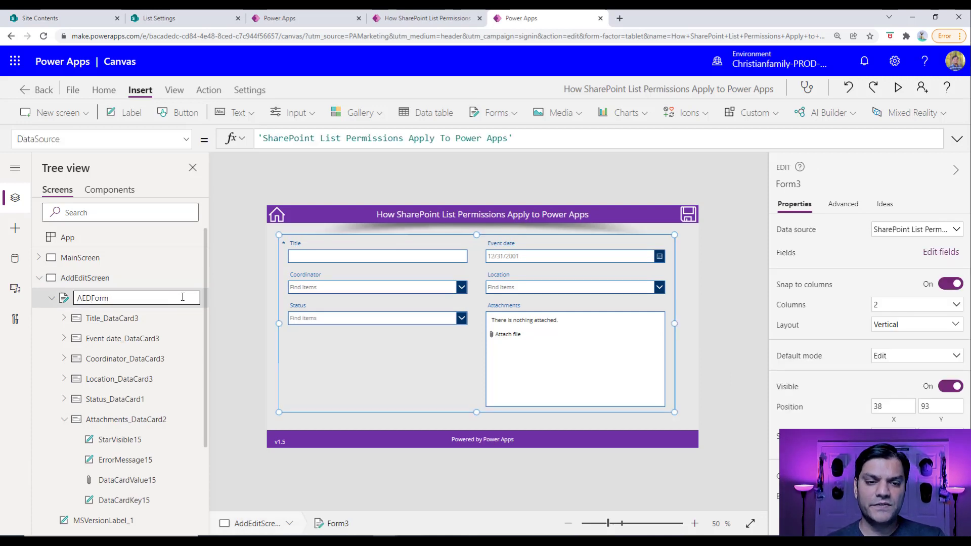
key(BackSpace)
text(S)
key(Escape)
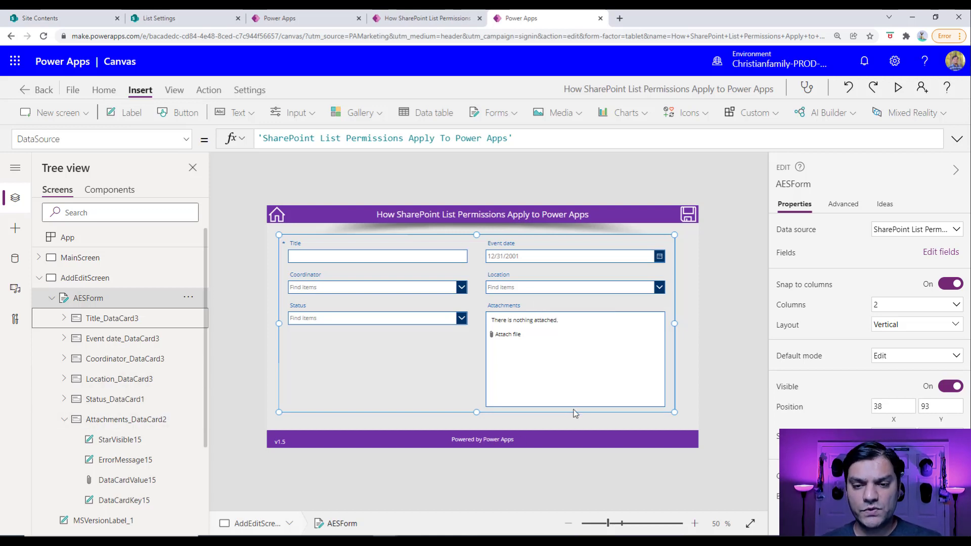
Step: Check the fields of AESForm and open the advanced settings of the SharePoint List Permissions Apply To Power Apps list
click(930, 255)
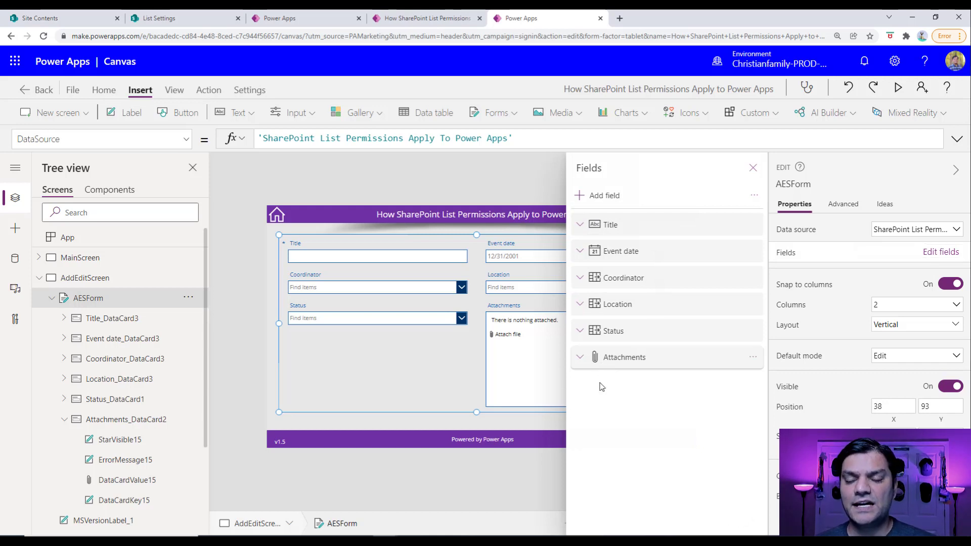
click(762, 180)
click(167, 18)
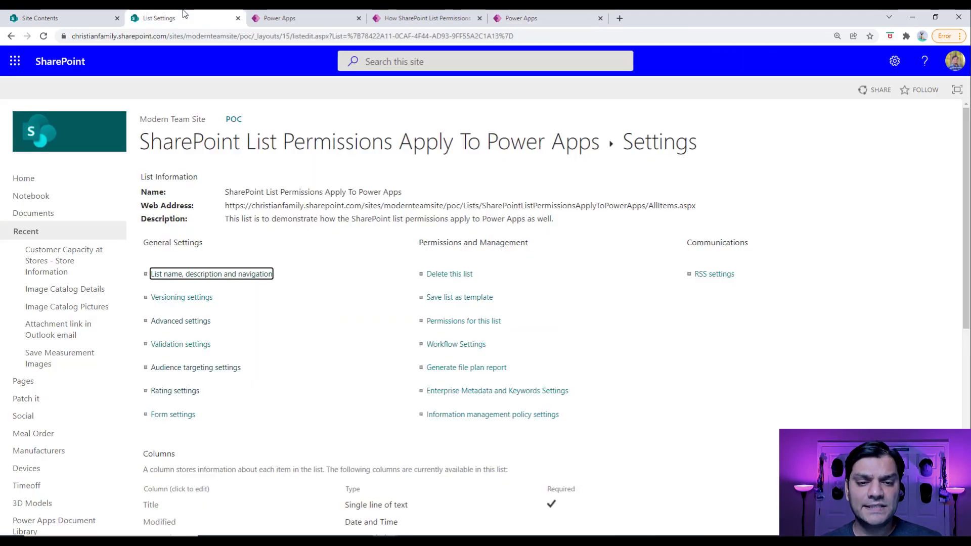
scroll(243, 359, down, 4)
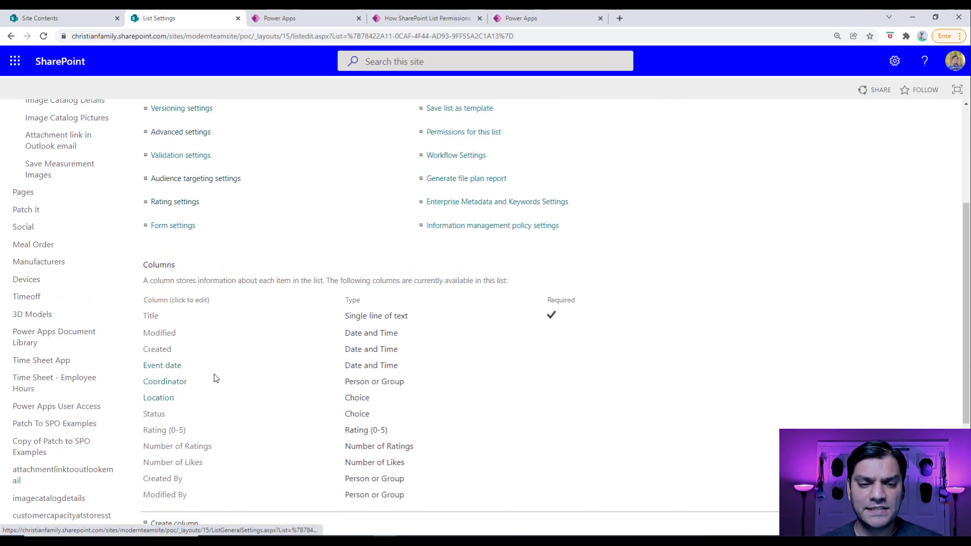
click(188, 131)
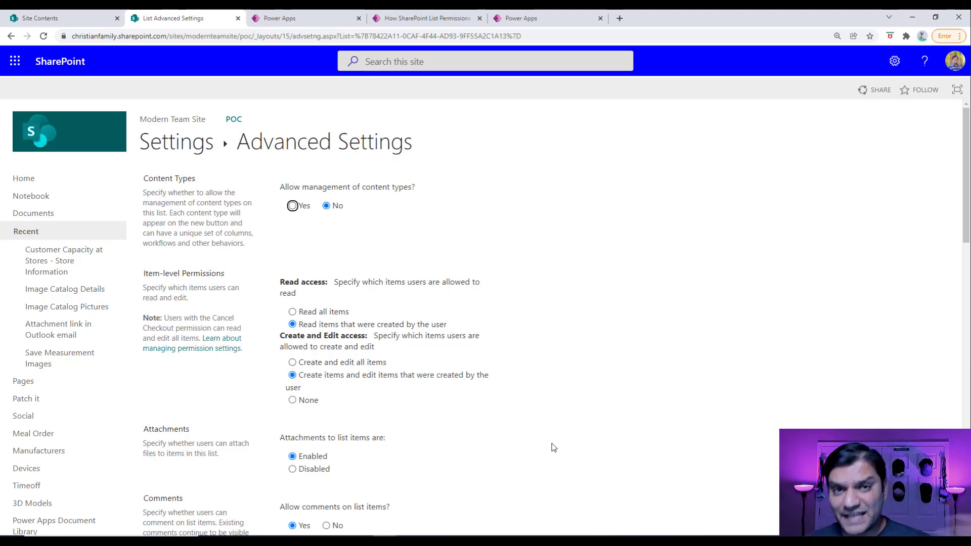
Step: Disable attachments to list items in the list's advanced settings and save the settings
click(518, 18)
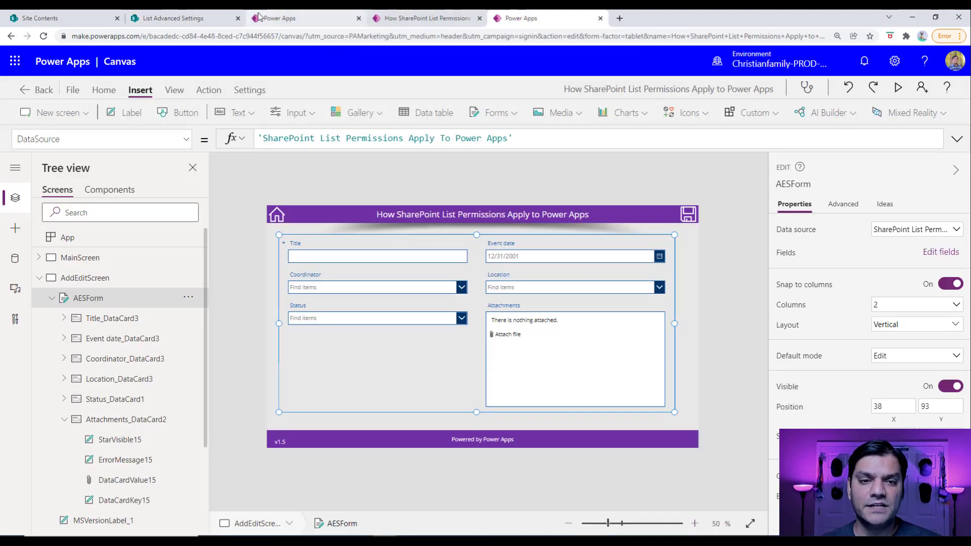
click(163, 21)
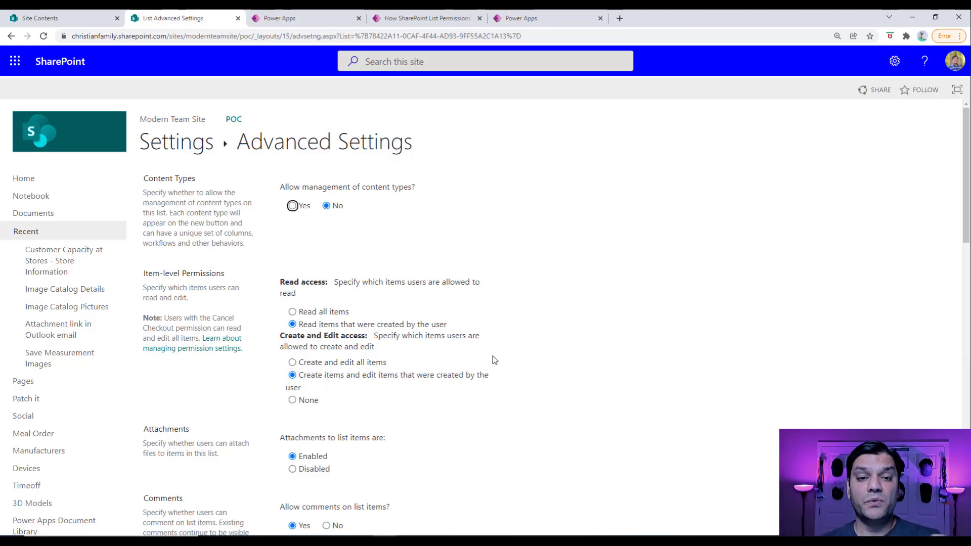
click(305, 471)
scroll(569, 478, down, 12)
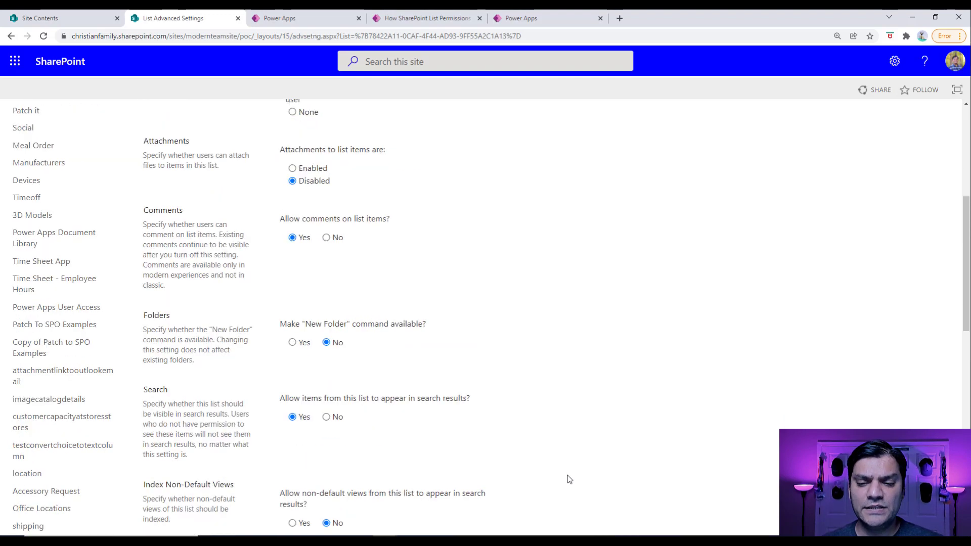
scroll(569, 478, down, 5)
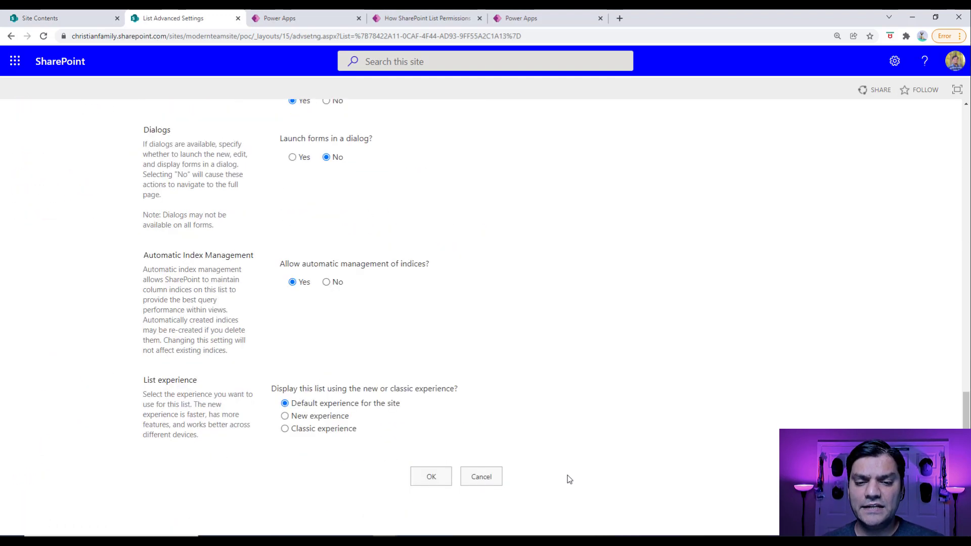
click(440, 476)
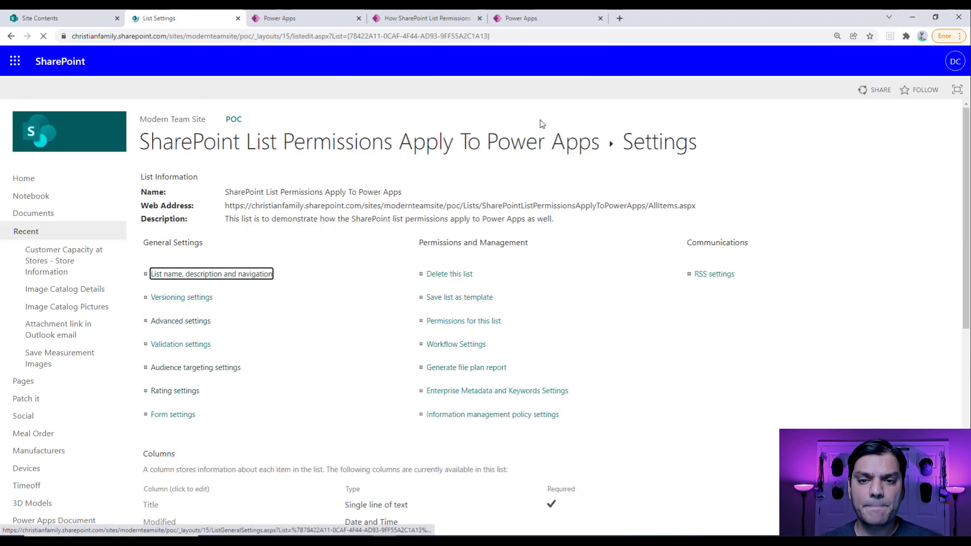
Step: Return to the app in Power Apps Studio and refresh its SharePoint List Permissions Apply To Power Apps data source
click(428, 18)
click(522, 18)
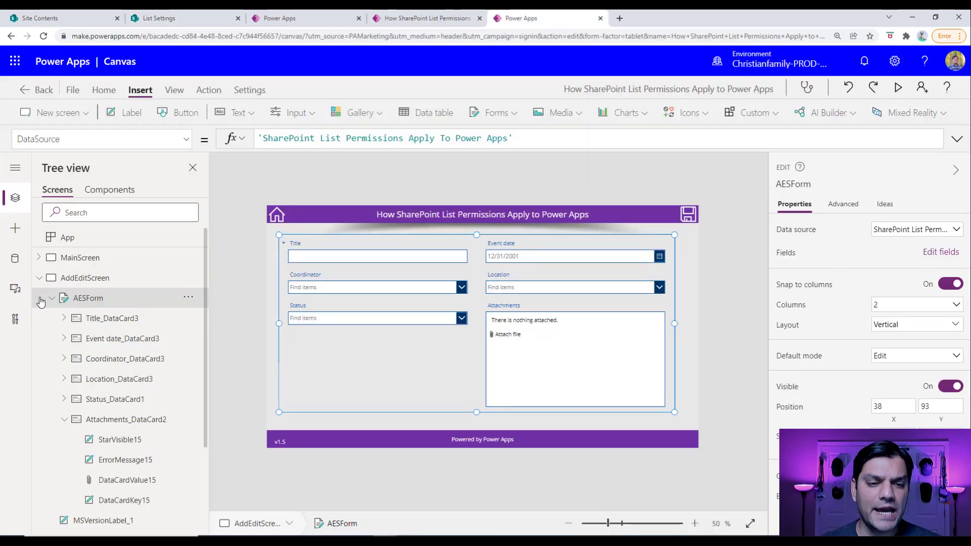
click(14, 258)
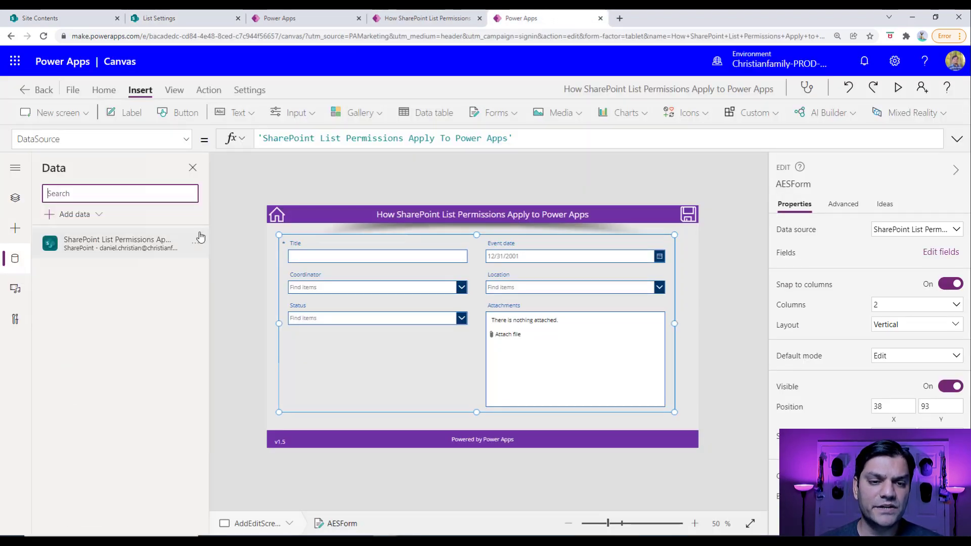
click(197, 246)
click(196, 289)
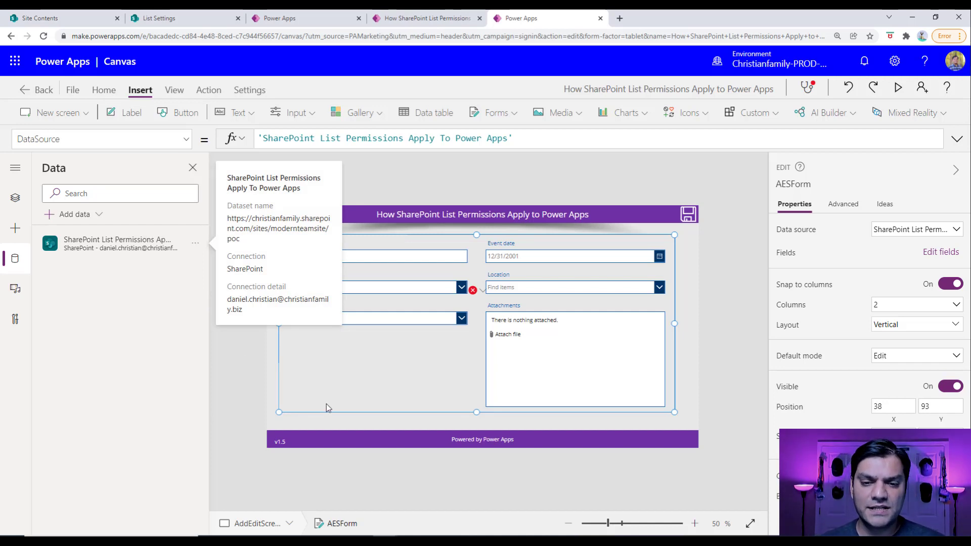
click(235, 412)
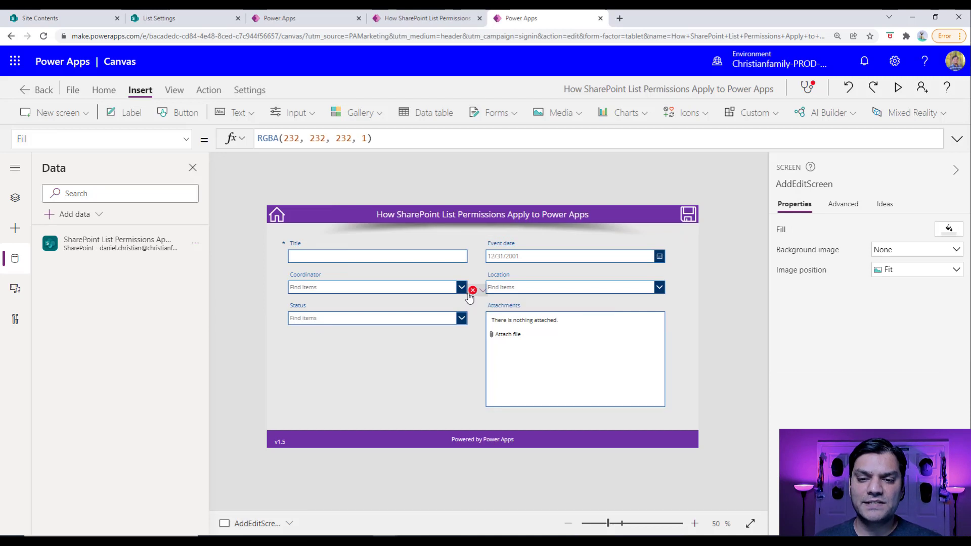
Step: Examine the Attachments and Status cards on AESForm and check how its fields are listed
click(487, 336)
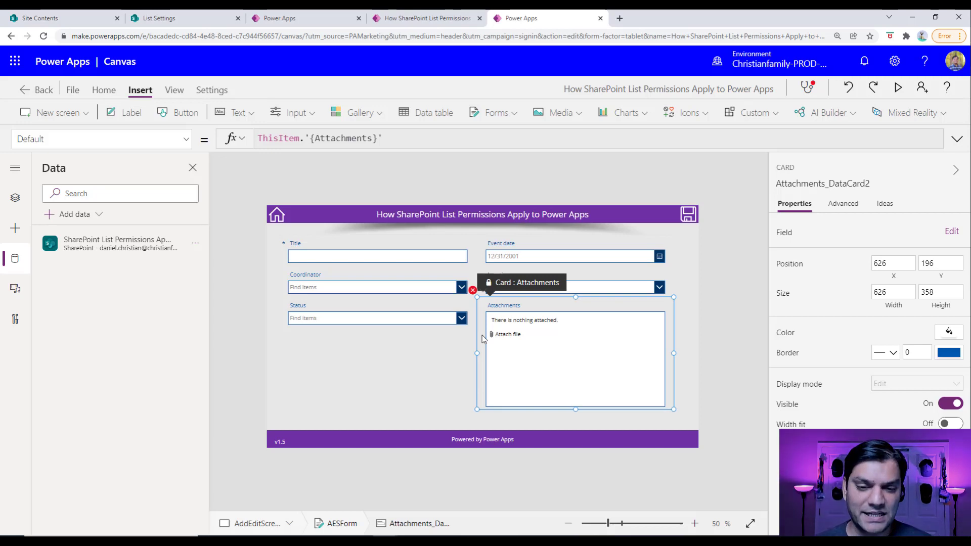
click(381, 365)
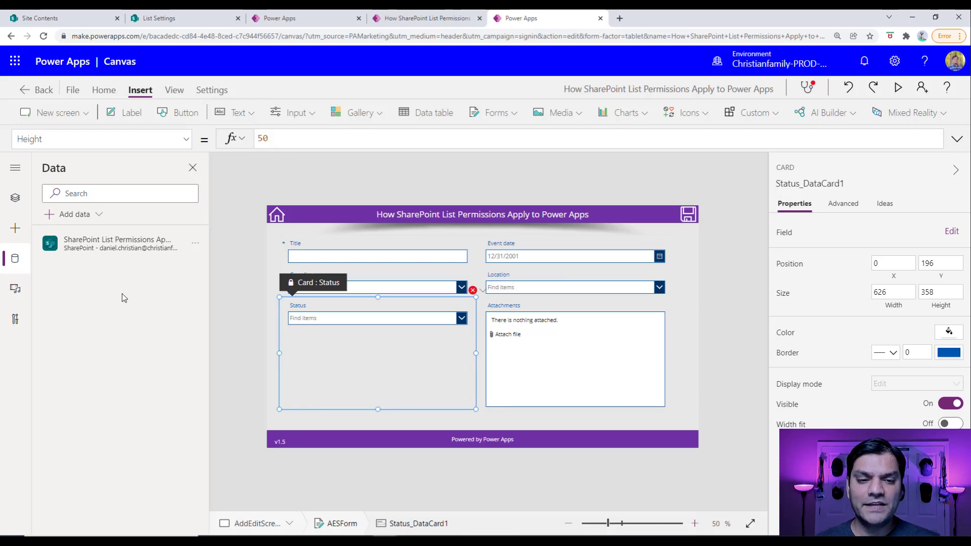
click(15, 198)
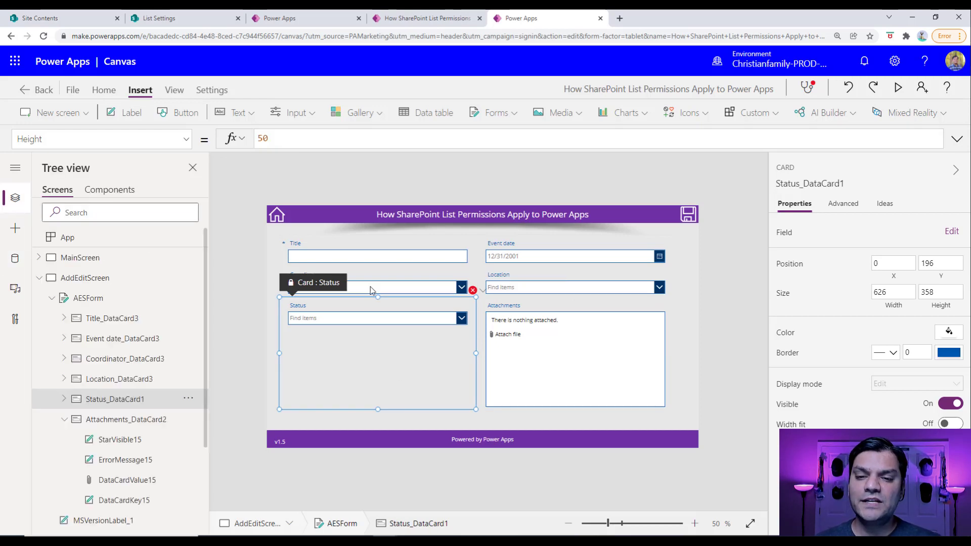
click(112, 303)
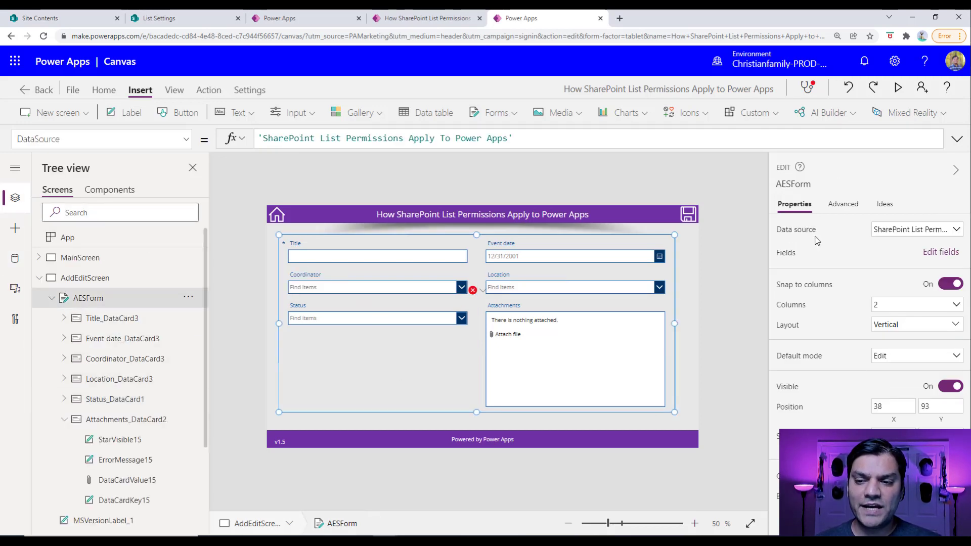
click(938, 252)
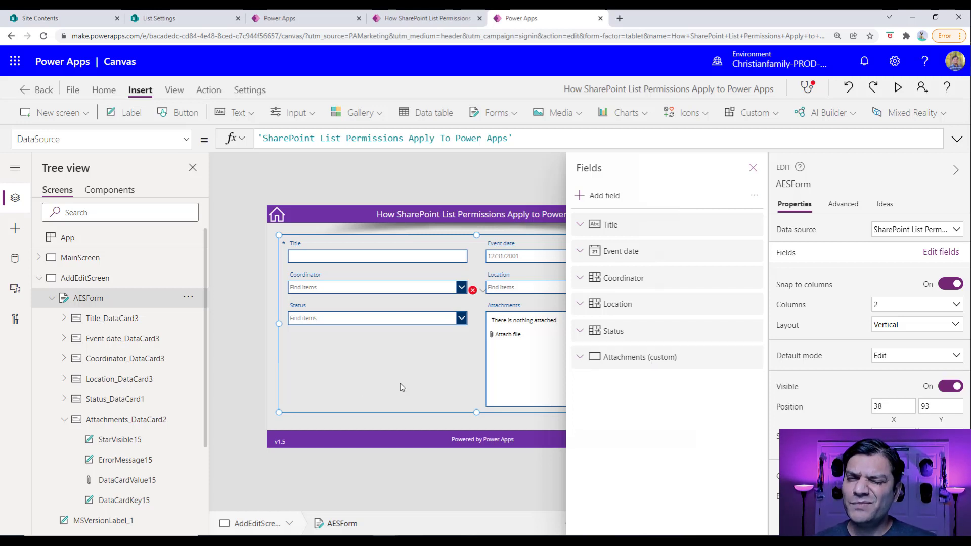
click(404, 407)
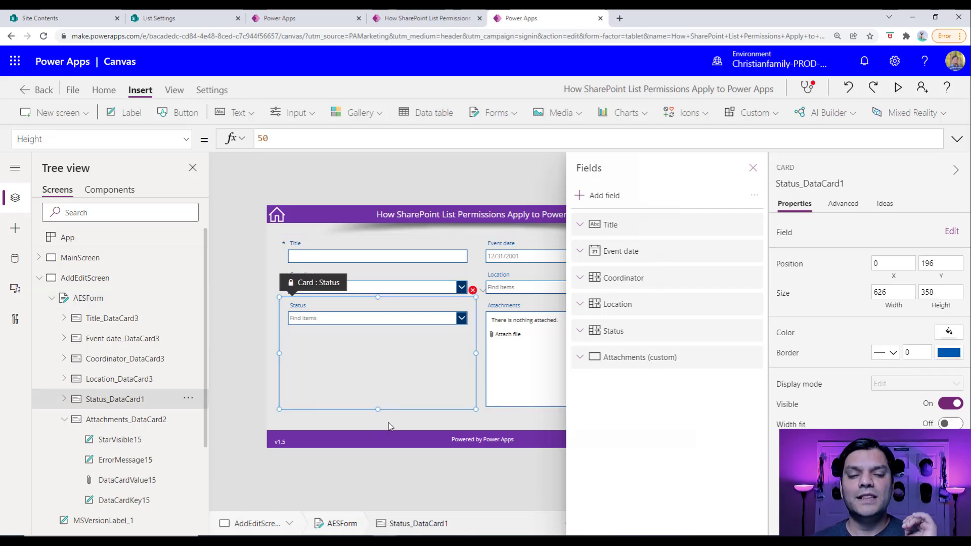
Step: Delete AESForm from AddEditScreen
click(123, 302)
click(753, 168)
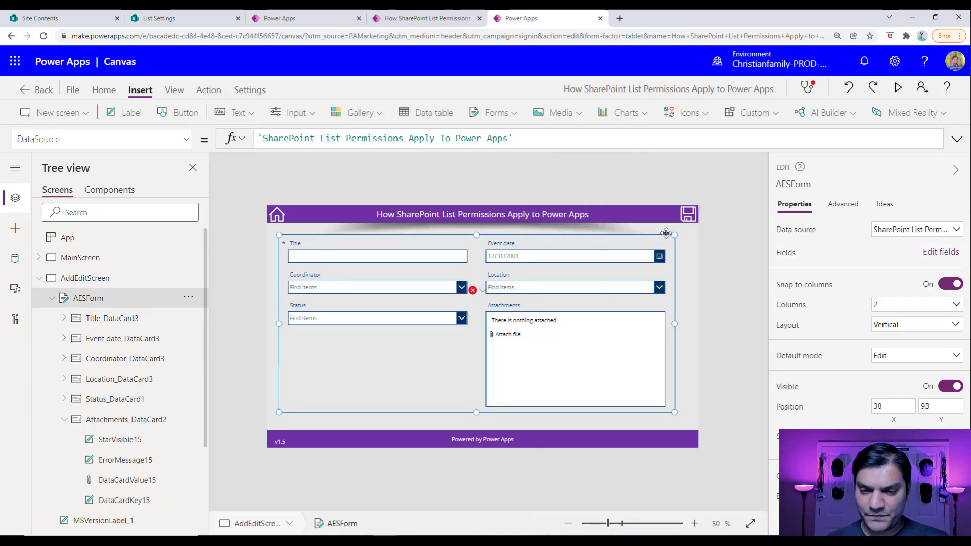
key(Delete)
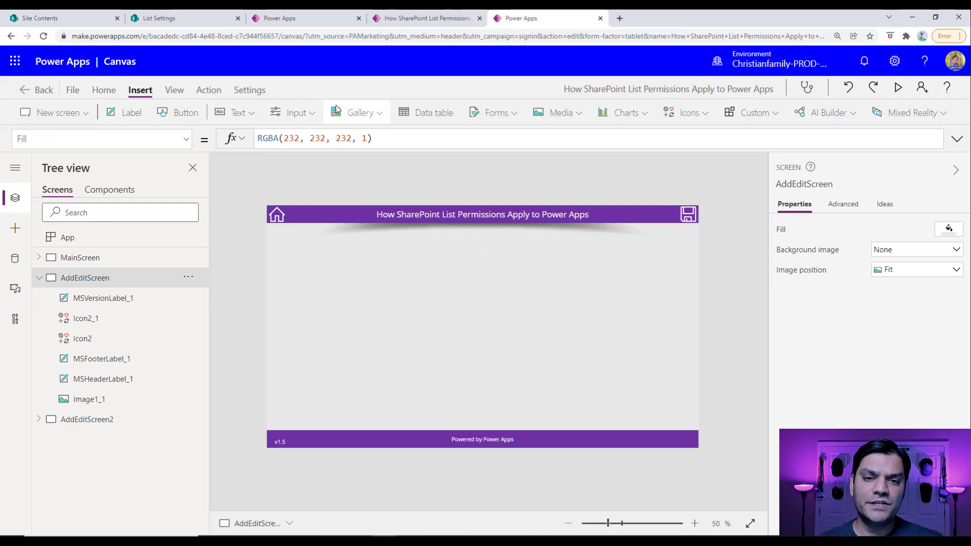
Step: Insert a new Edit form at about X 36, Y 111 and connect it to the SharePoint List Permissions Apply To Power Apps list
click(493, 112)
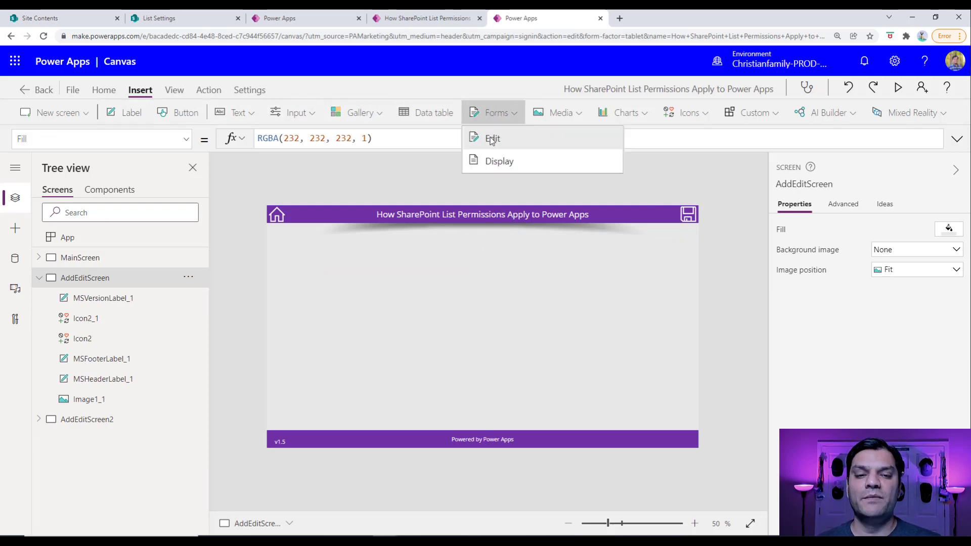
click(492, 139)
drag(353, 379, 351, 401)
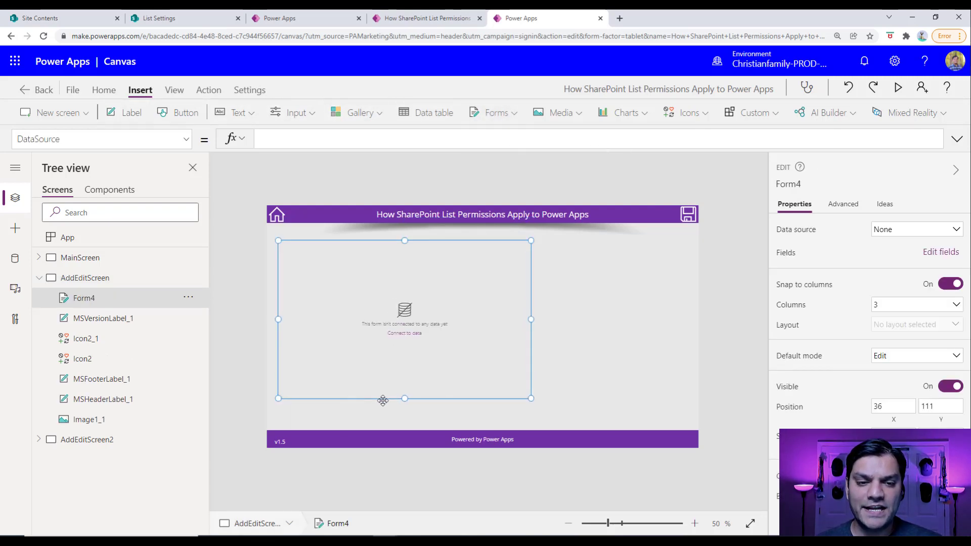
click(924, 230)
mouse_move(833, 306)
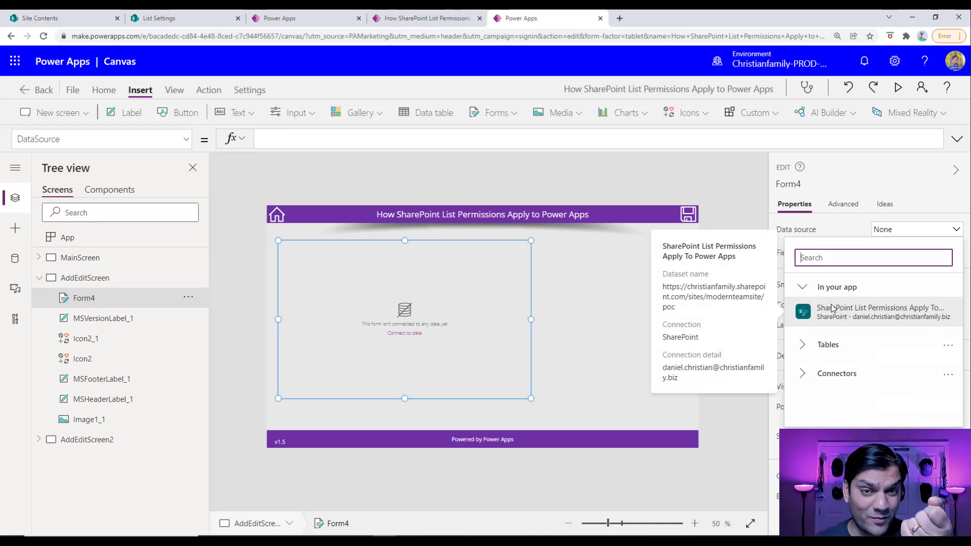
click(836, 311)
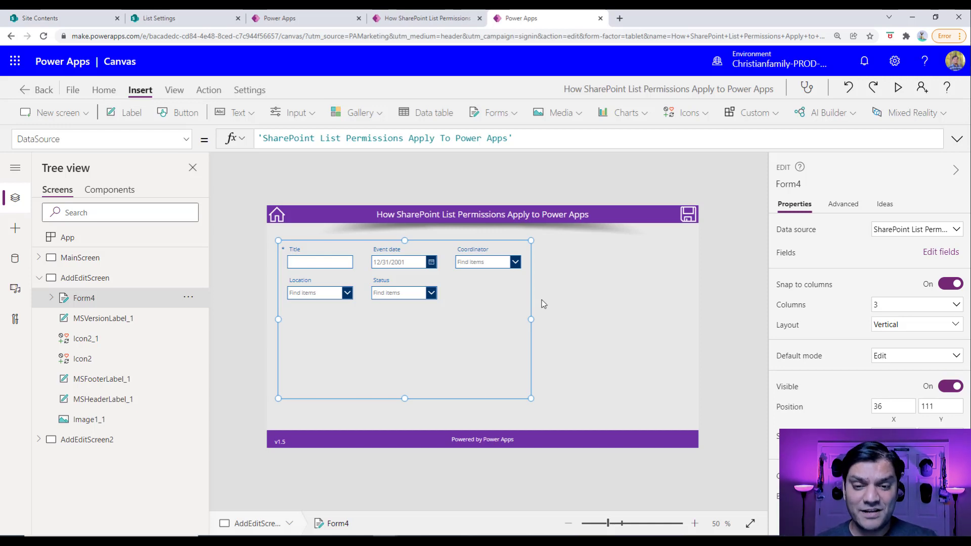
Step: Widen the new form to nearly the full screen width and arrange it in 2 columns
drag(533, 318, 689, 319)
click(957, 304)
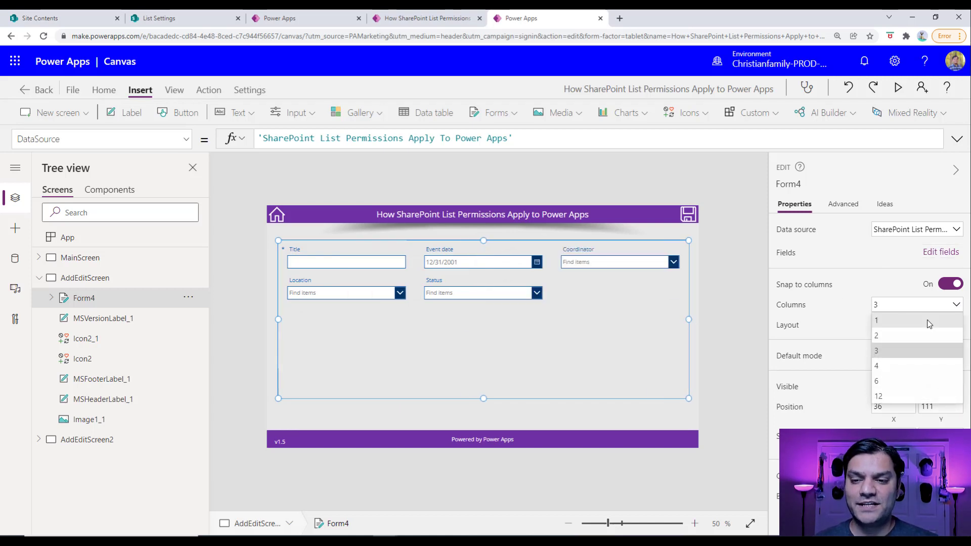
click(927, 332)
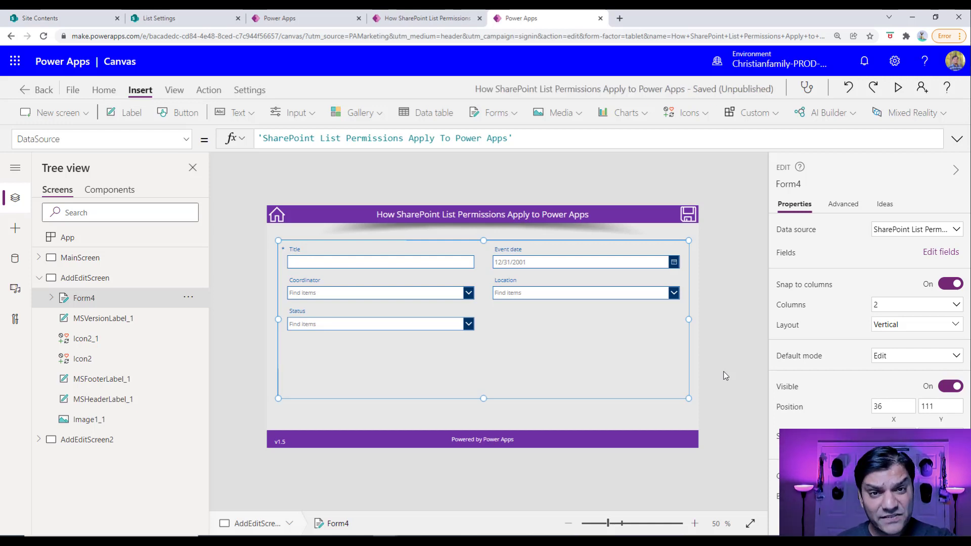
Step: Switch to SharePoint, examine the new item form of the SharePoint List Permissions Apply To Power Apps list, and cancel it
click(187, 18)
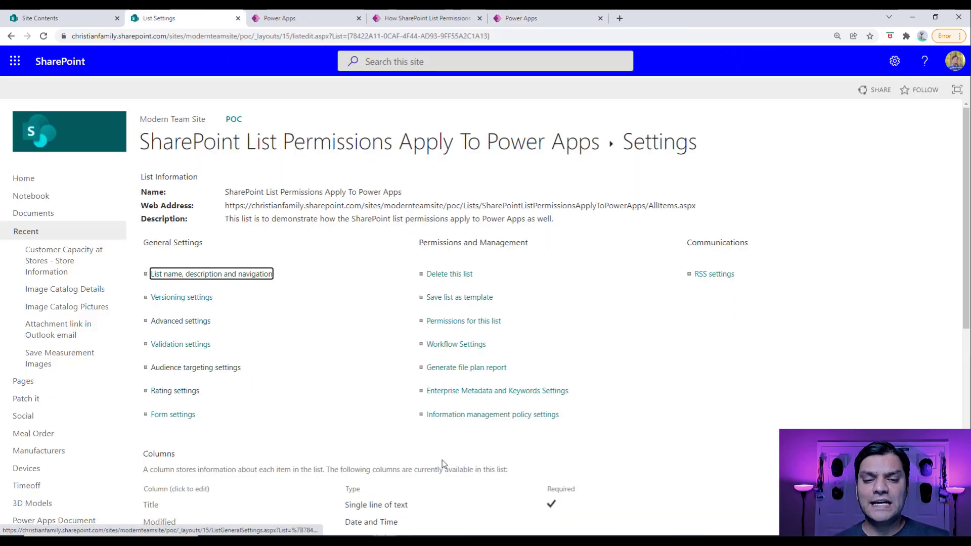
click(399, 154)
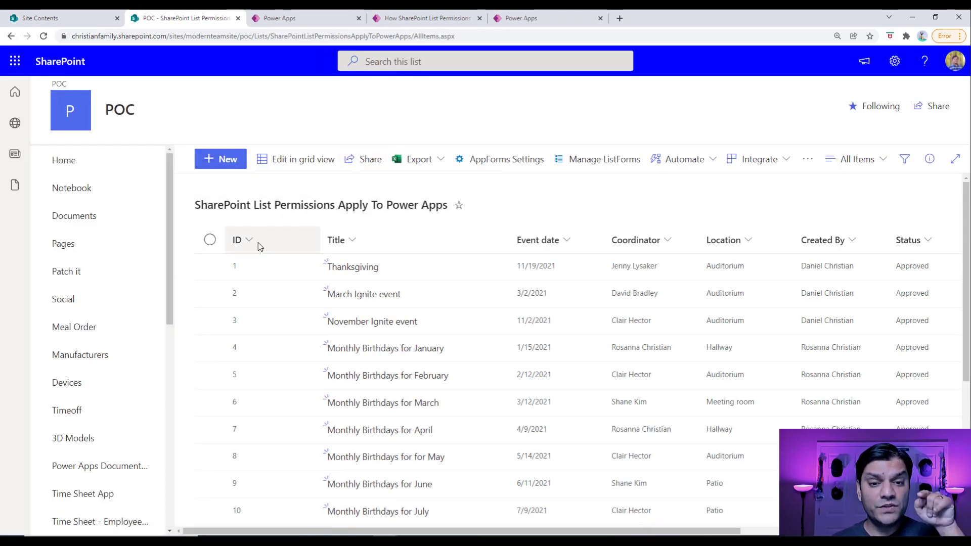
click(231, 174)
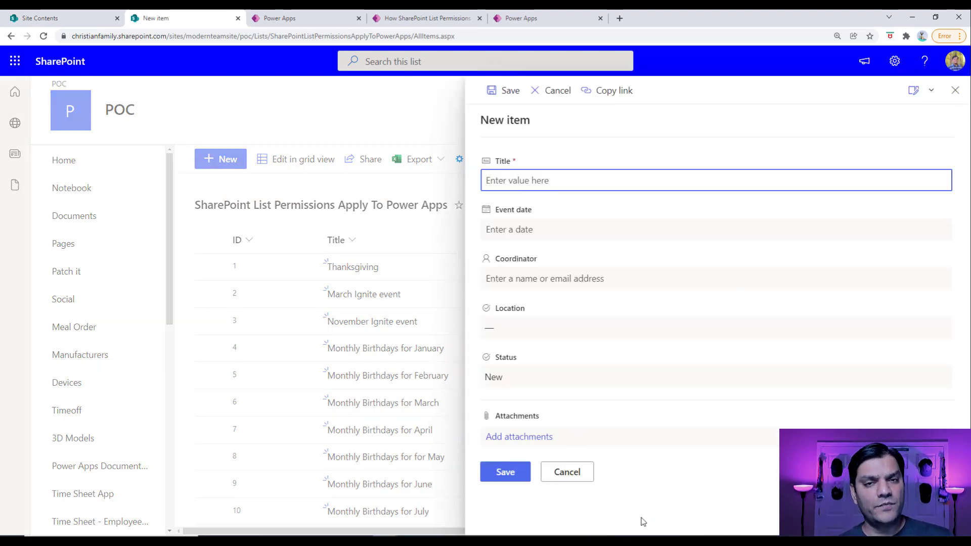
click(568, 481)
click(227, 161)
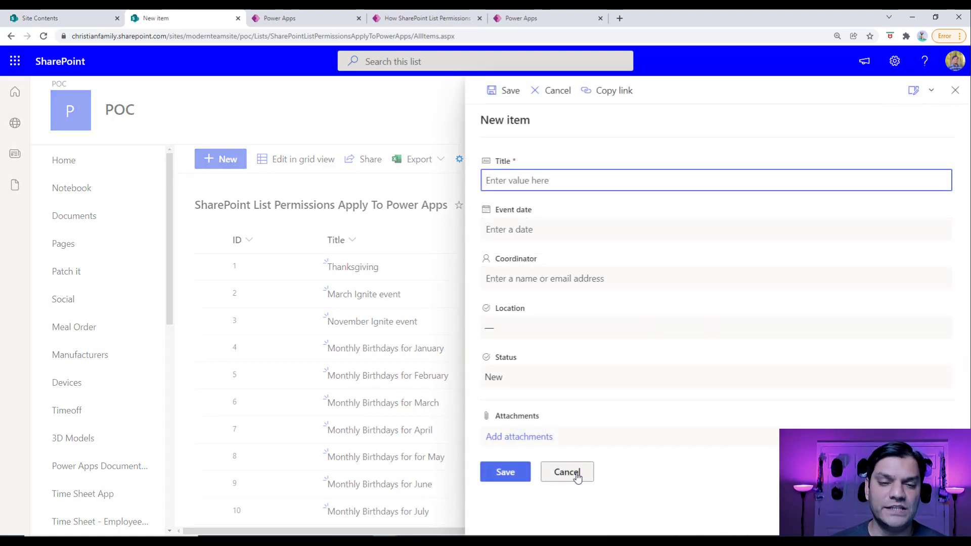
click(578, 471)
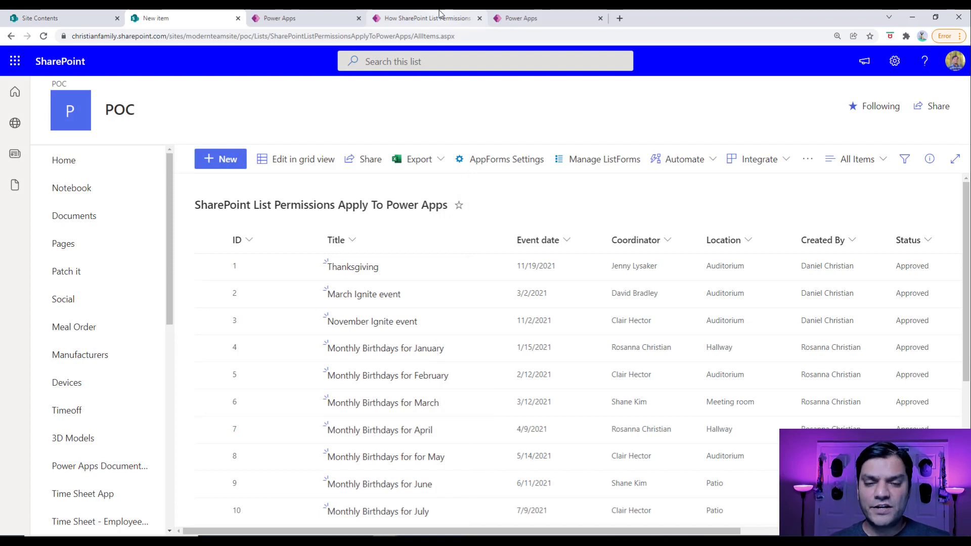
Step: View the list in grid view and return to the standard view
mouse_move(440, 13)
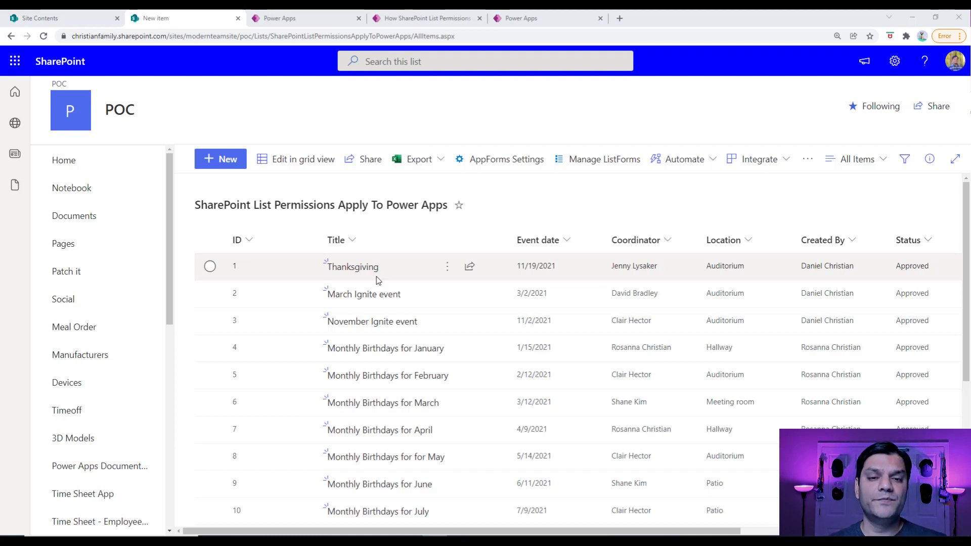
click(279, 170)
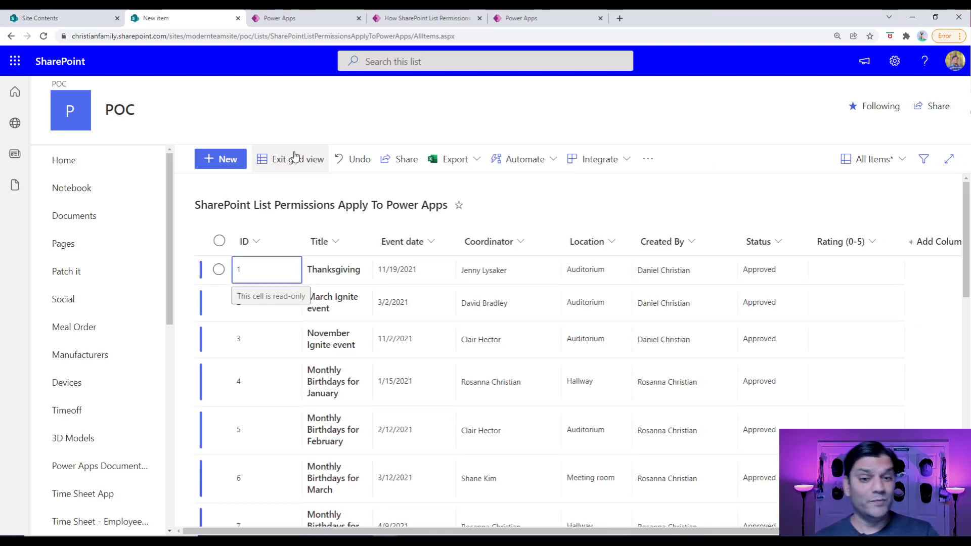
click(295, 158)
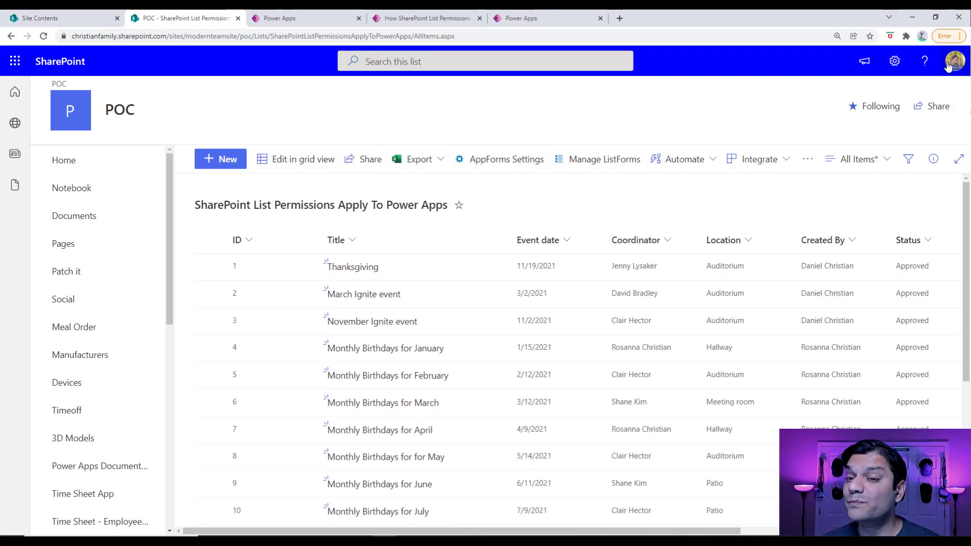
Step: In the list's advanced settings, set editing through Quick Edit and the Details Pane to No, save, and return to the list
click(904, 71)
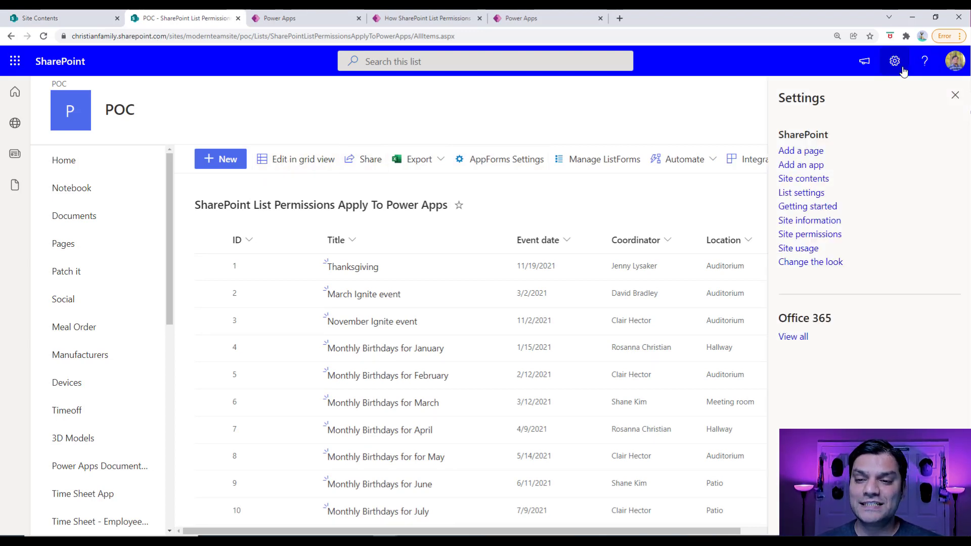
click(806, 193)
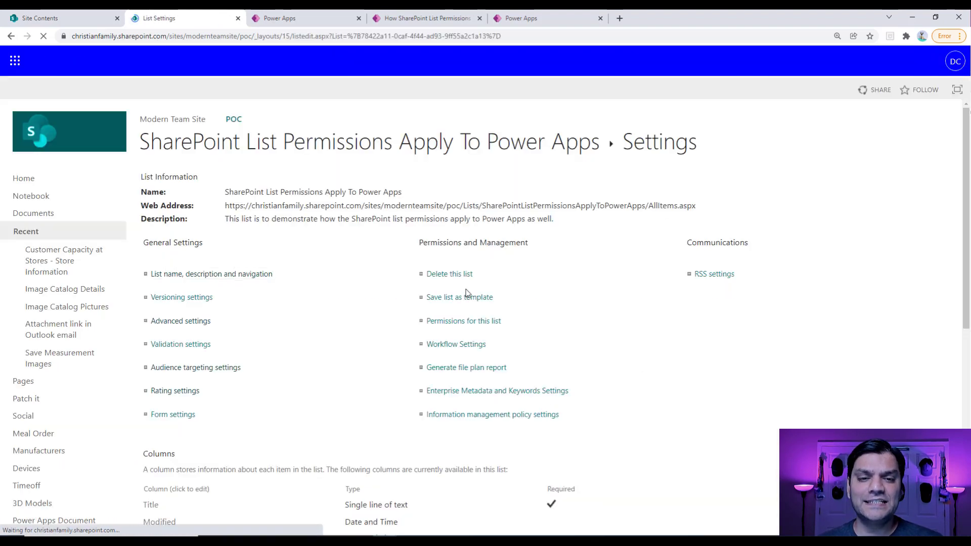
click(174, 323)
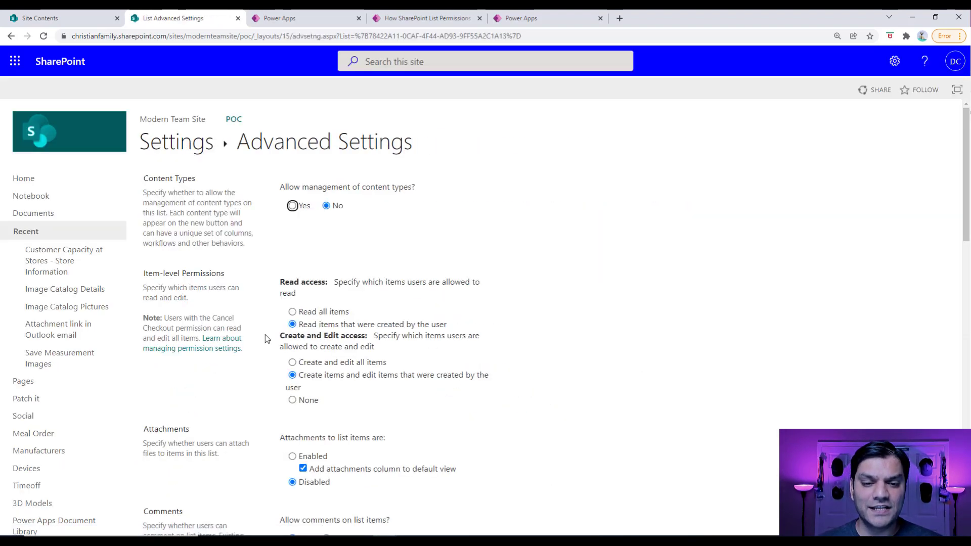
scroll(265, 334, down, 5)
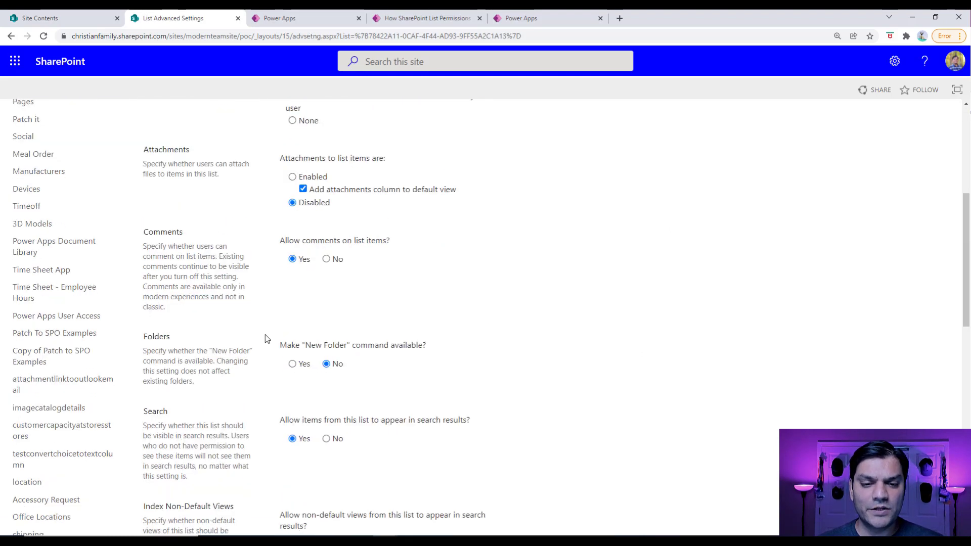
scroll(265, 335, down, 7)
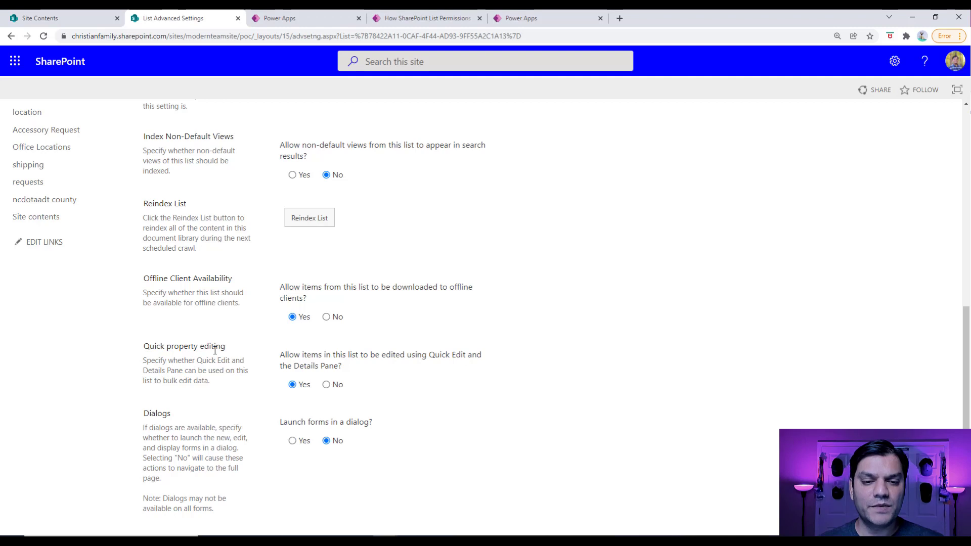
click(326, 385)
scroll(465, 391, down, 5)
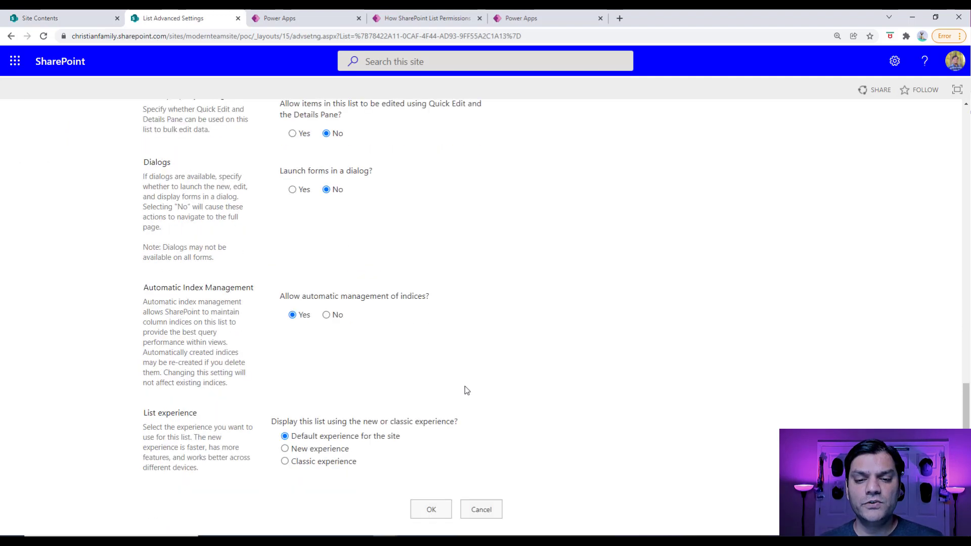
click(427, 478)
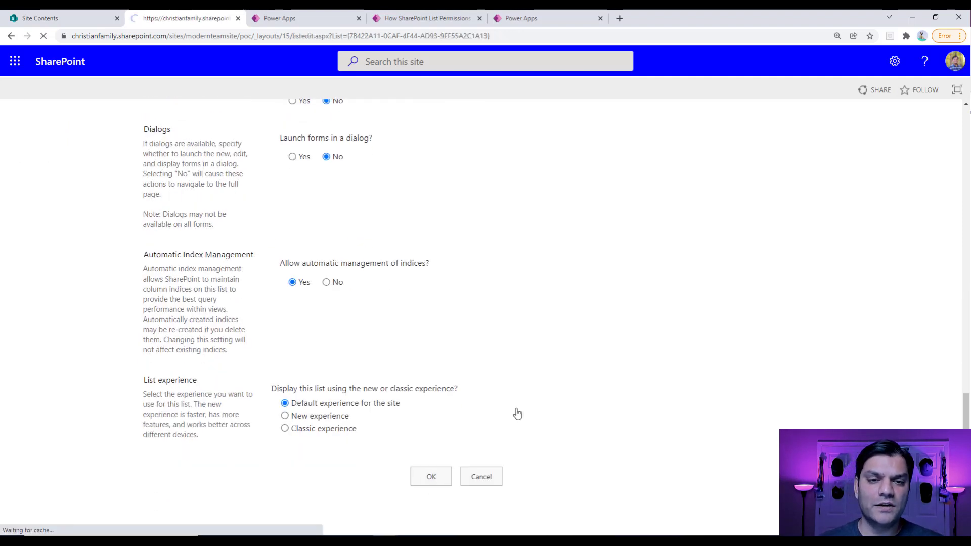
click(280, 145)
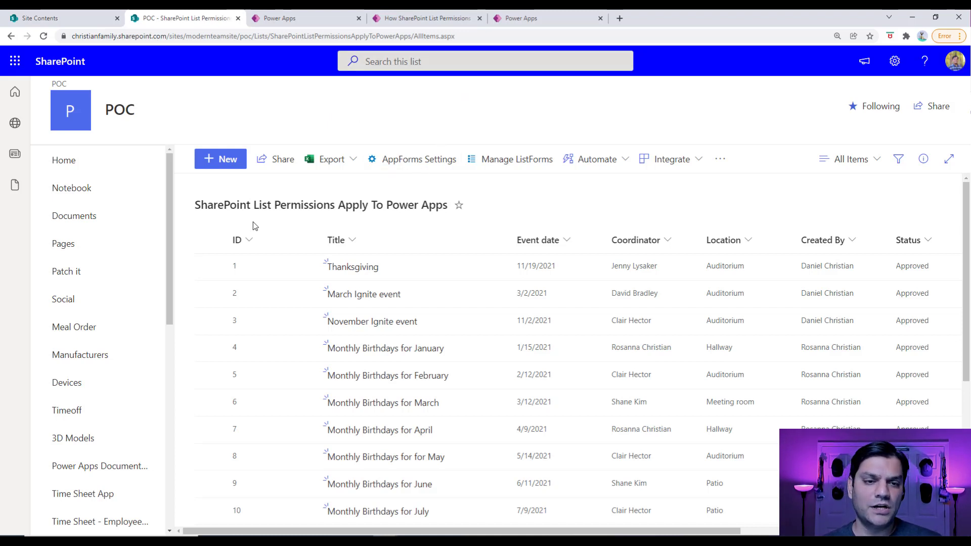
Step: Go to the POC site's home page and search the site for "birthdays"
click(87, 159)
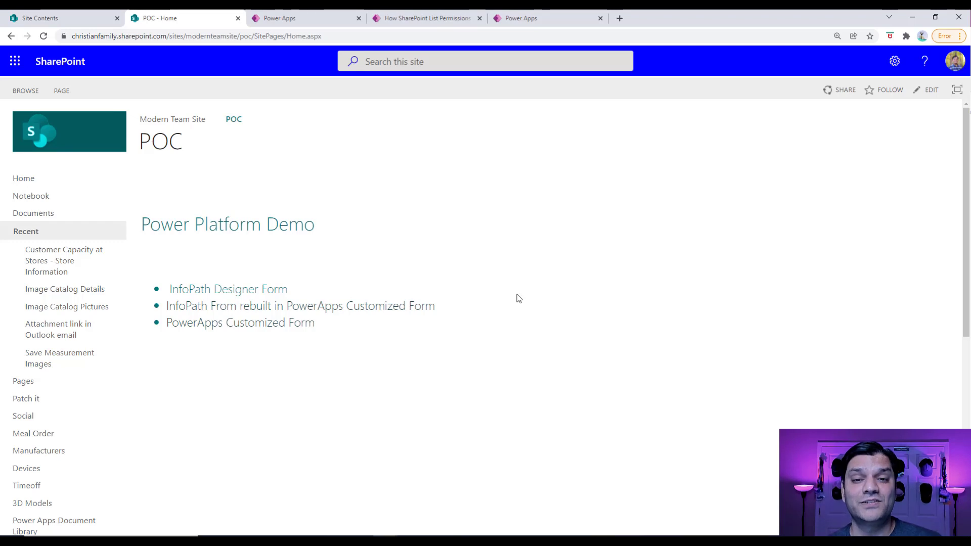
click(447, 65)
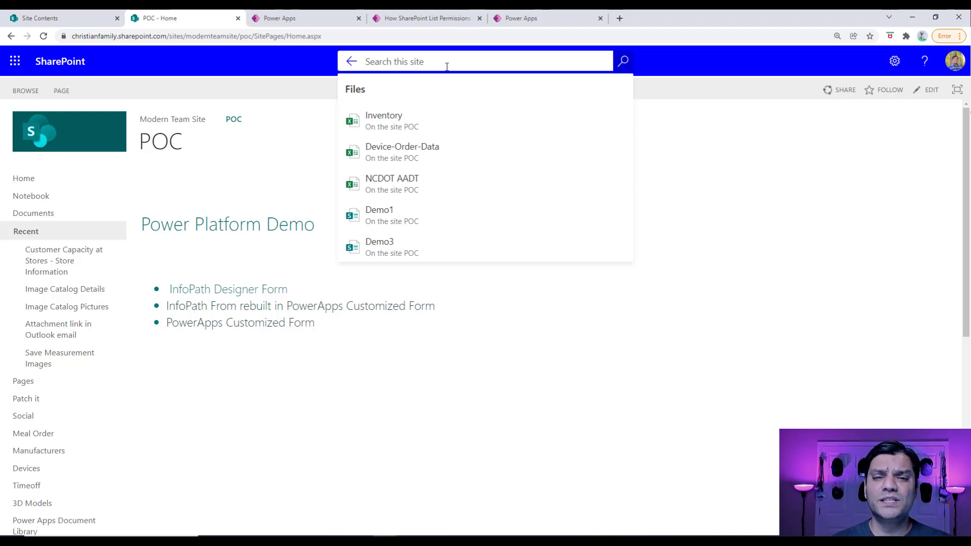
text(birthday)
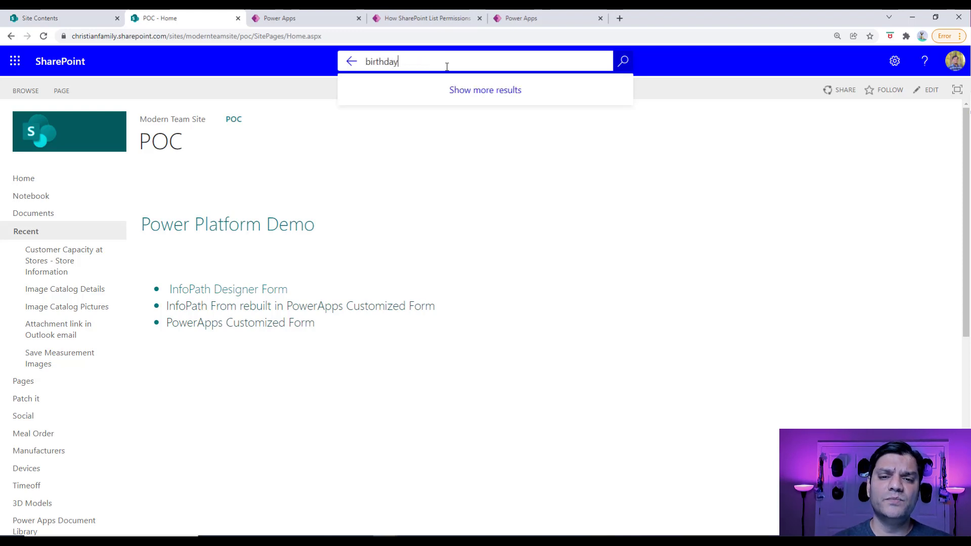
text(s)
key(Return)
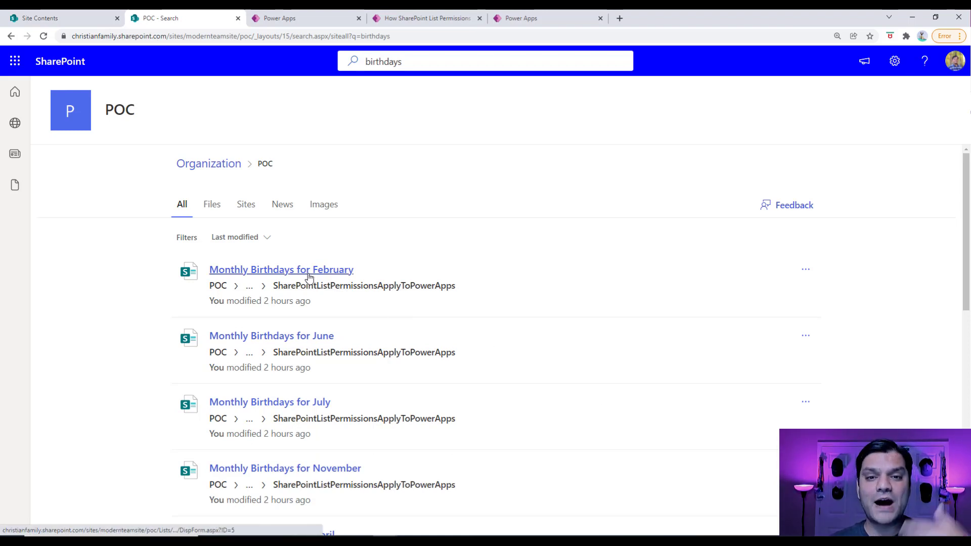
Step: View and close the Monthly Birthdays for February search result, and widen the "birthdays" search to the whole organization
click(309, 277)
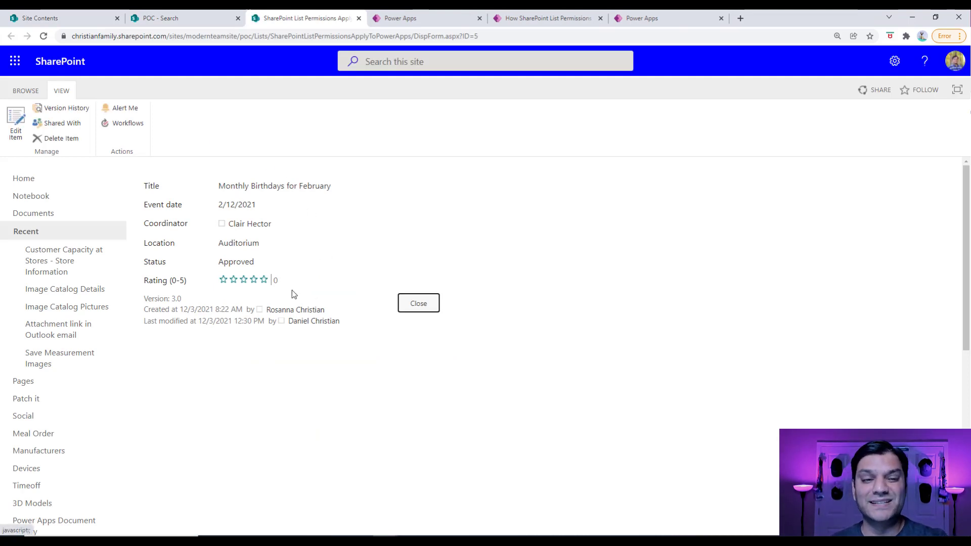
click(414, 307)
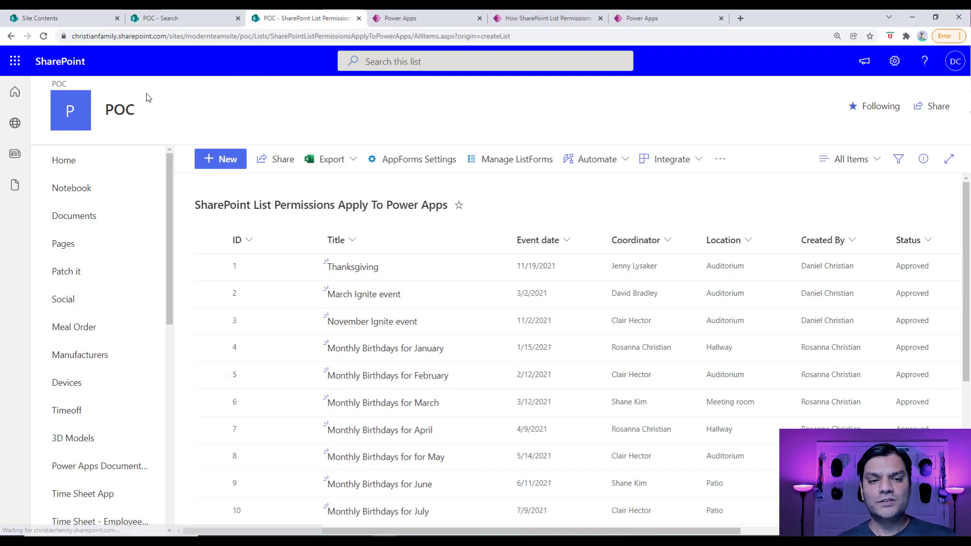
click(203, 18)
click(206, 163)
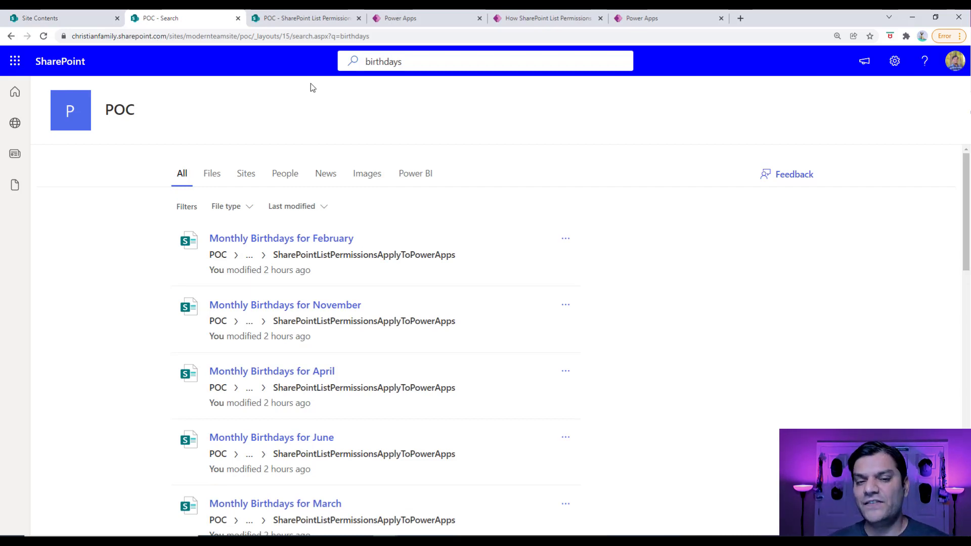
Step: In the list's advanced settings, set items appearing in search results to No, save, and return to the list
click(292, 17)
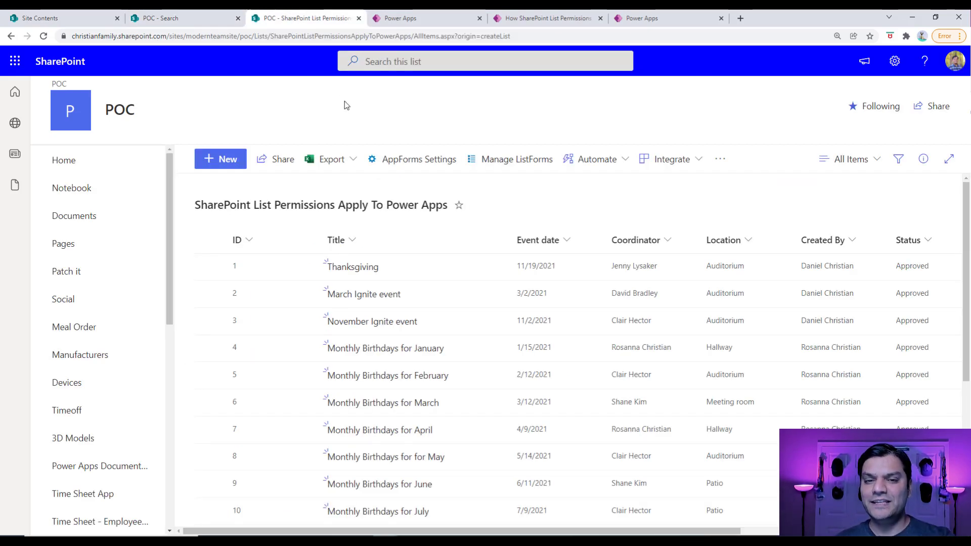
click(895, 61)
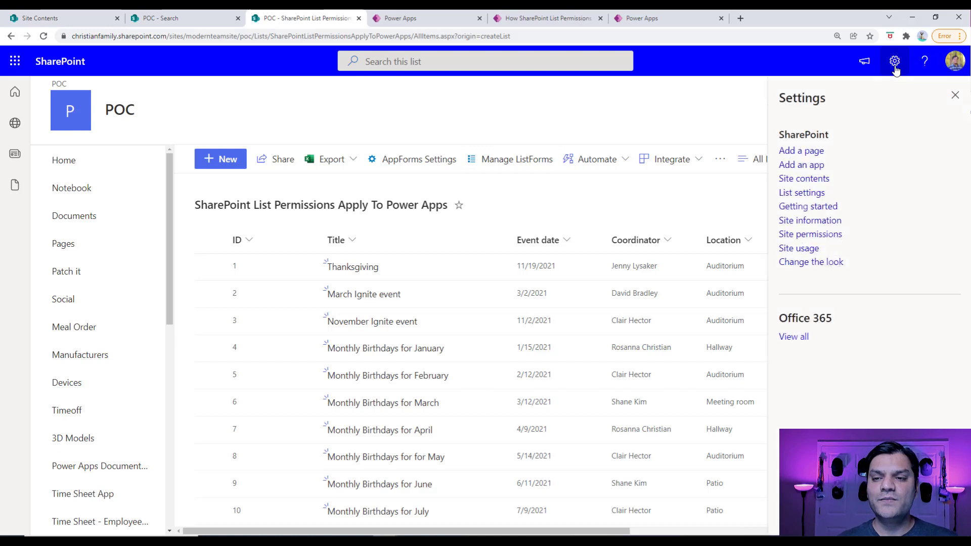
click(813, 195)
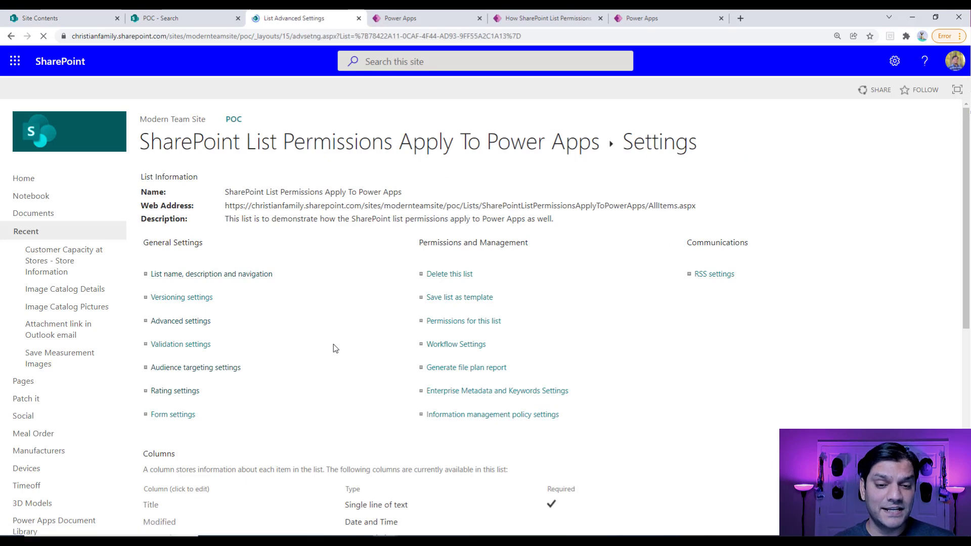
scroll(515, 320, down, 3)
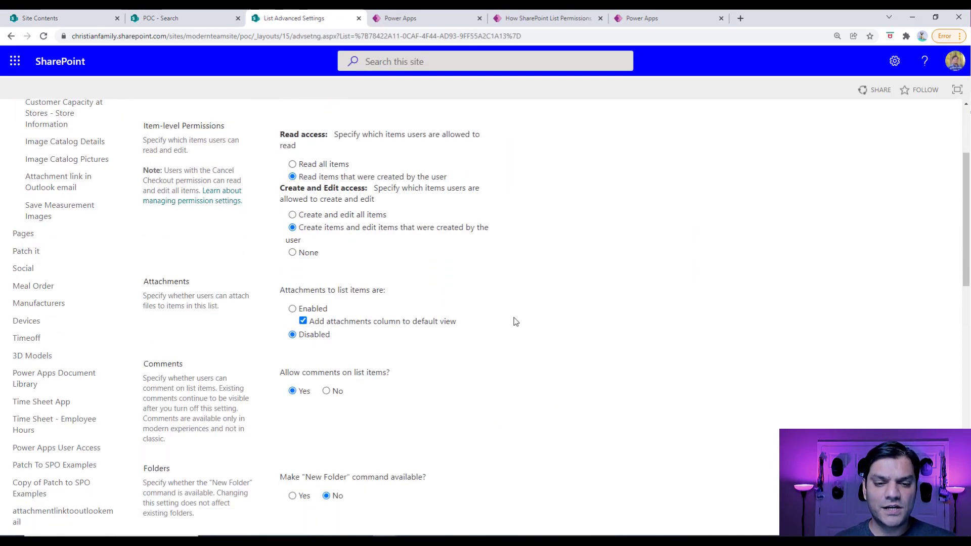
scroll(515, 321, down, 3)
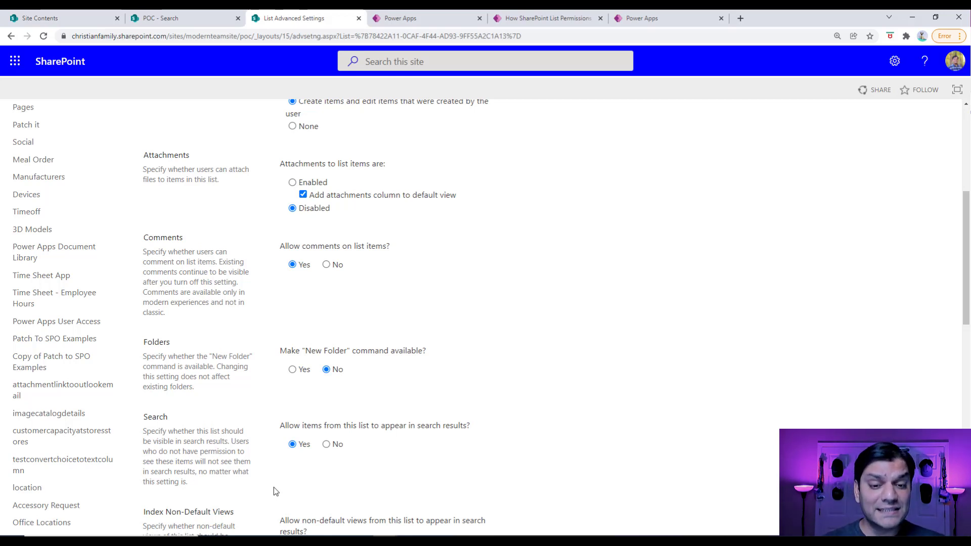
click(325, 445)
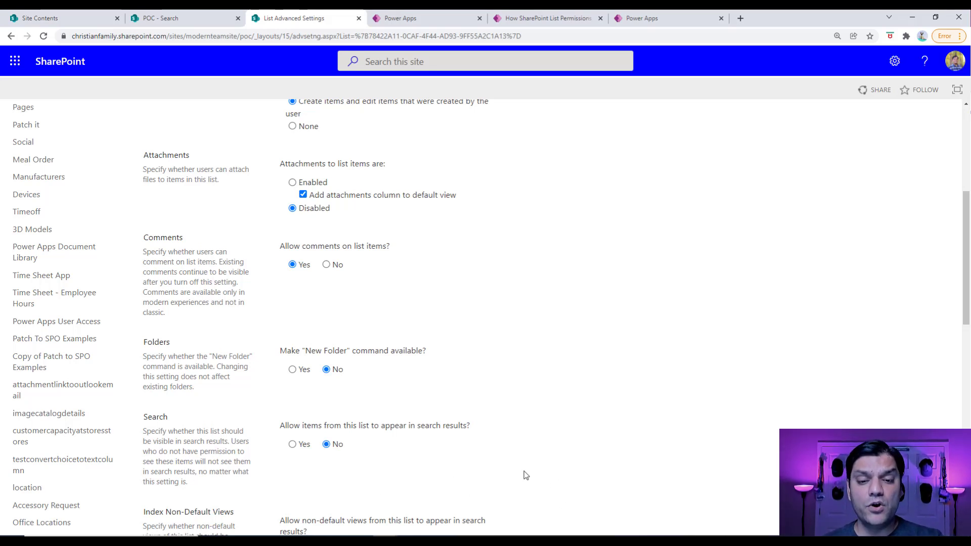
scroll(675, 454, down, 15)
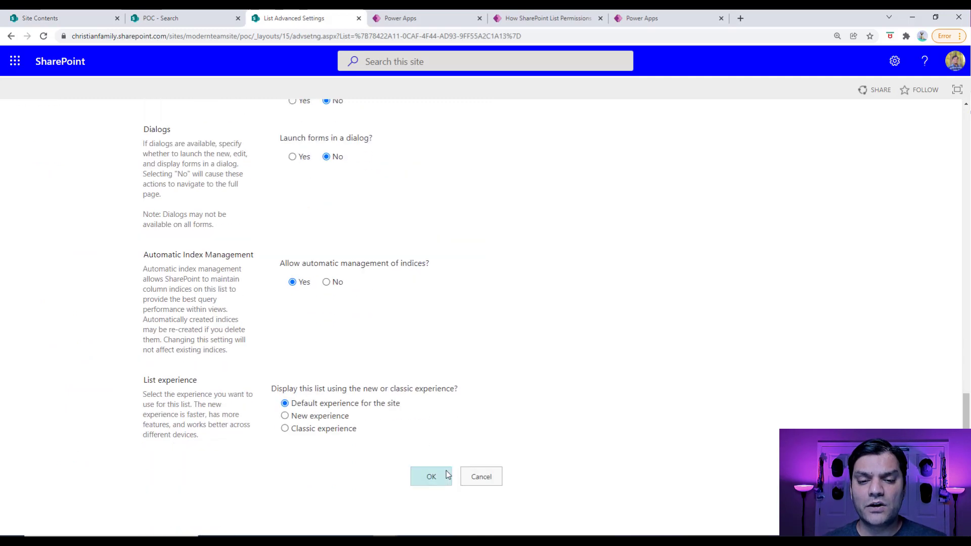
click(448, 475)
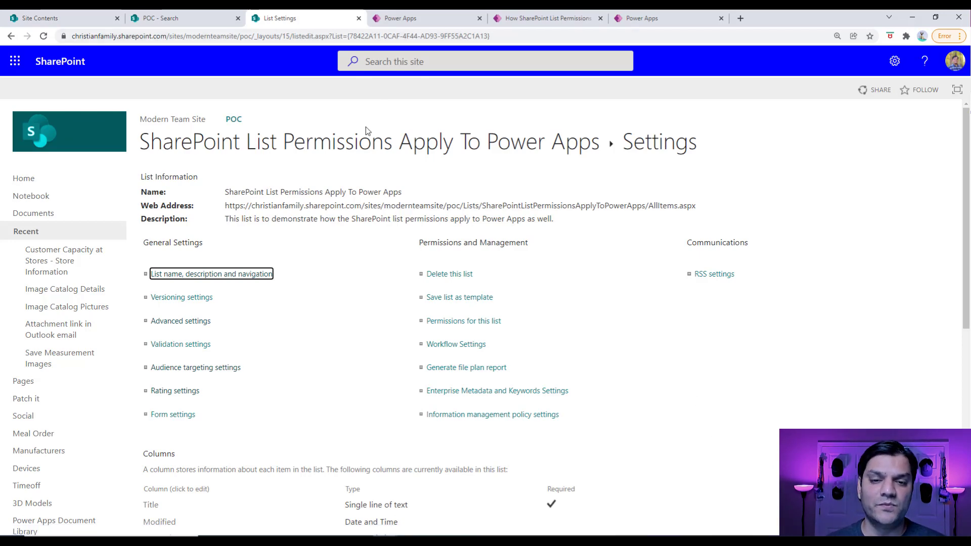
click(363, 144)
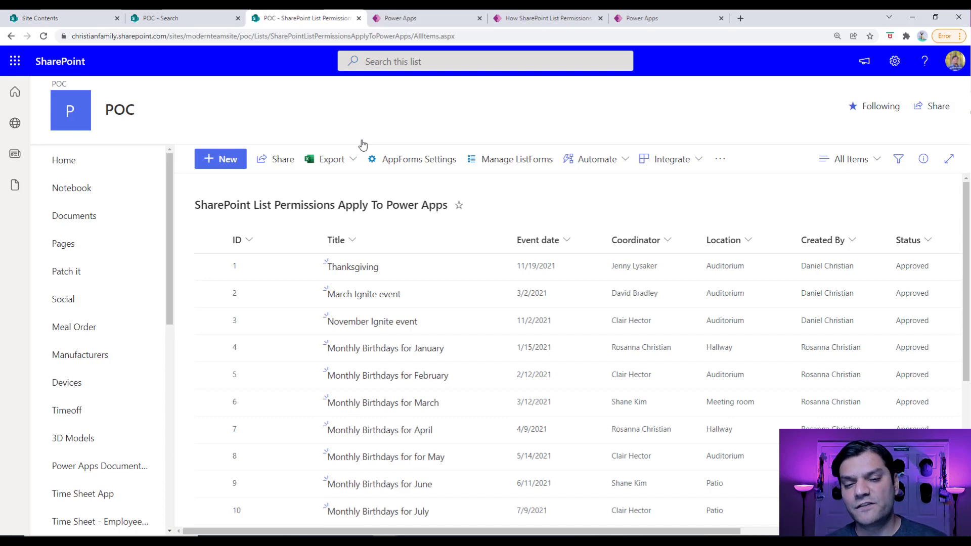
Step: Go back to the organization-wide "birthdays" search results and activate the search box
click(177, 21)
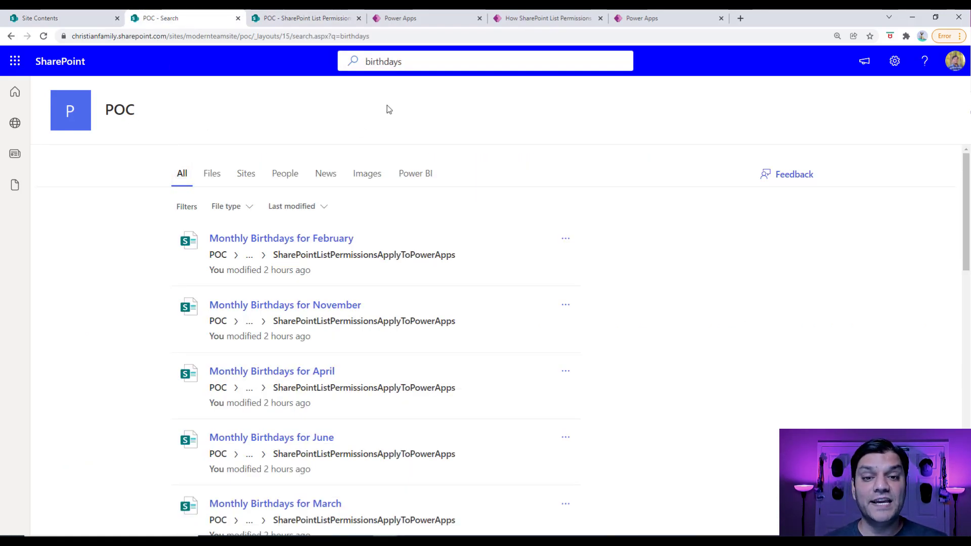
click(425, 66)
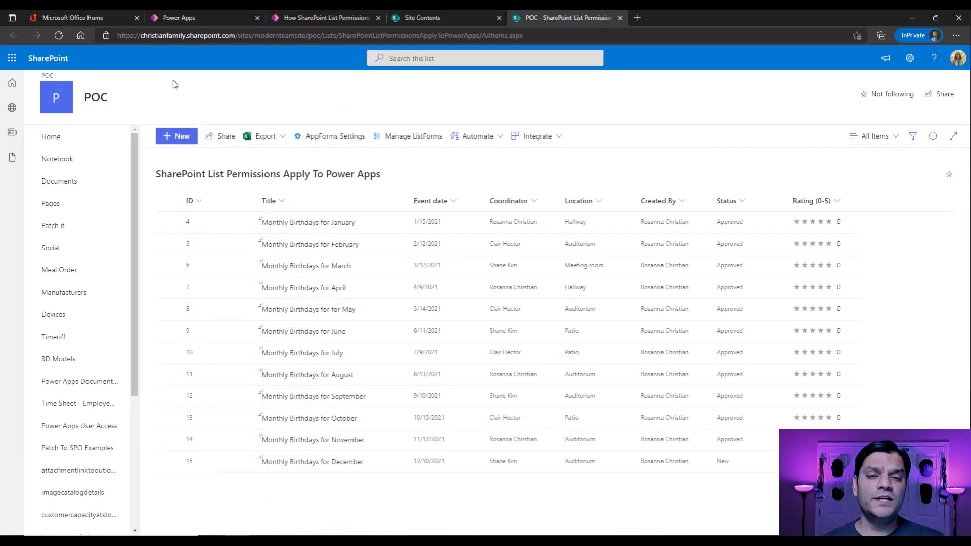
Step: Check how the list's new item form opens with two openings, cancelling it without saving each time
click(170, 139)
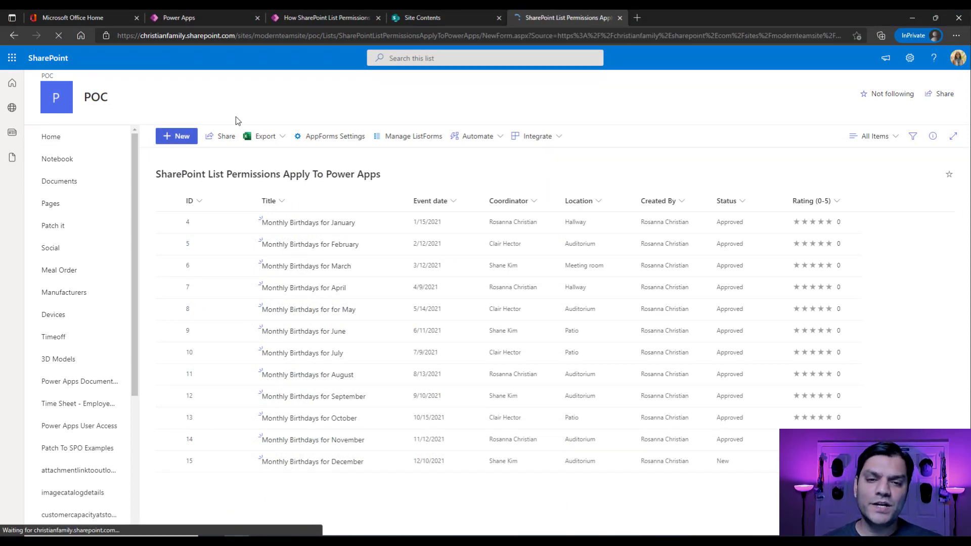
click(375, 262)
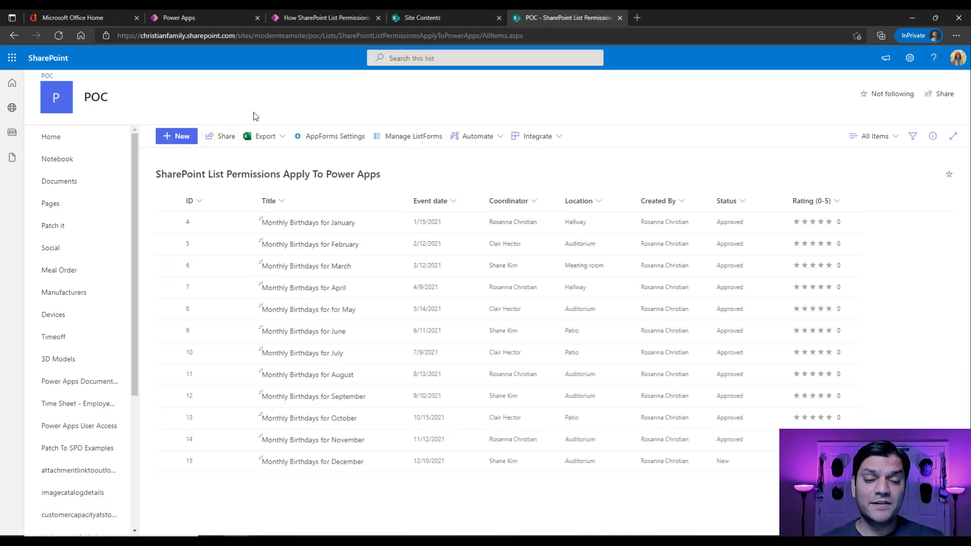
click(179, 138)
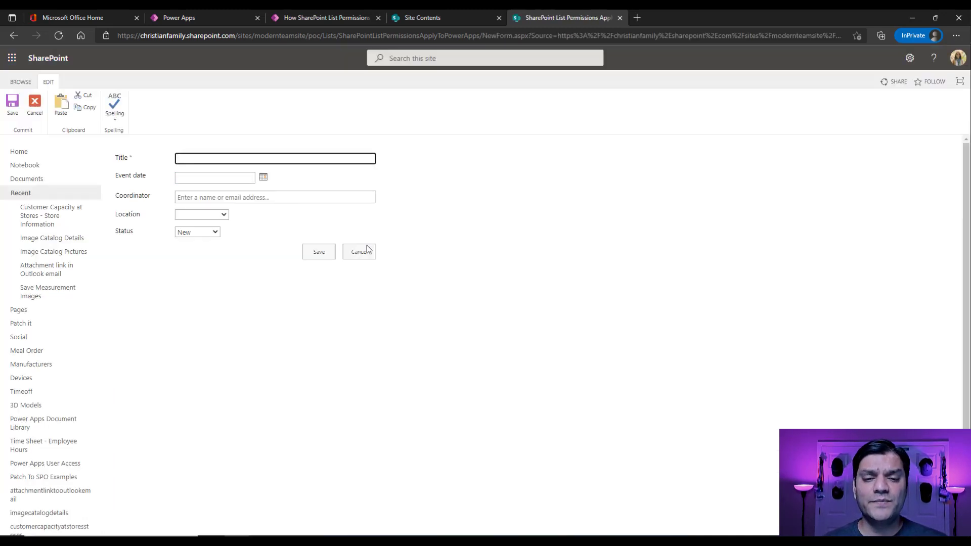
click(359, 252)
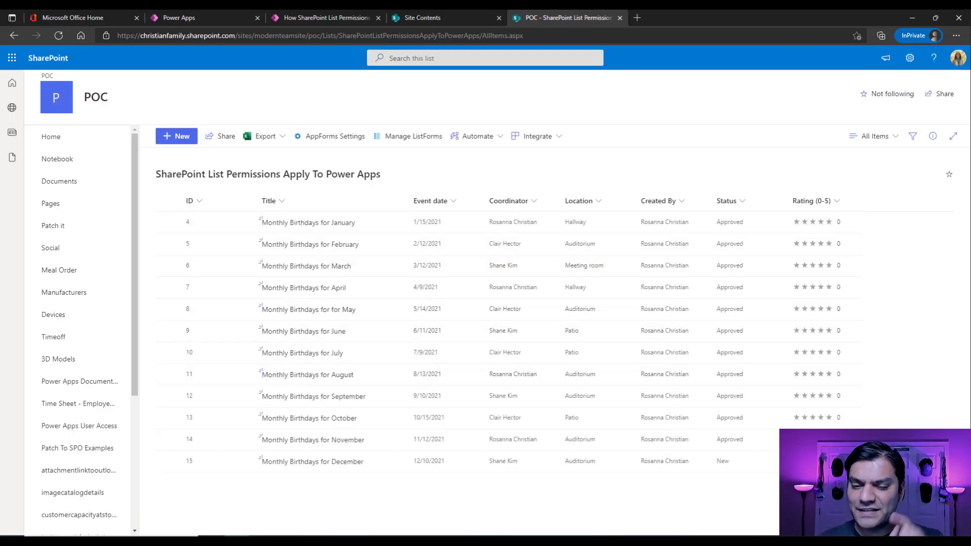
Step: Switch to the list owner's browser window and open the list's form for customization in Power Apps, closing the Fields pane
mouse_move(385, 541)
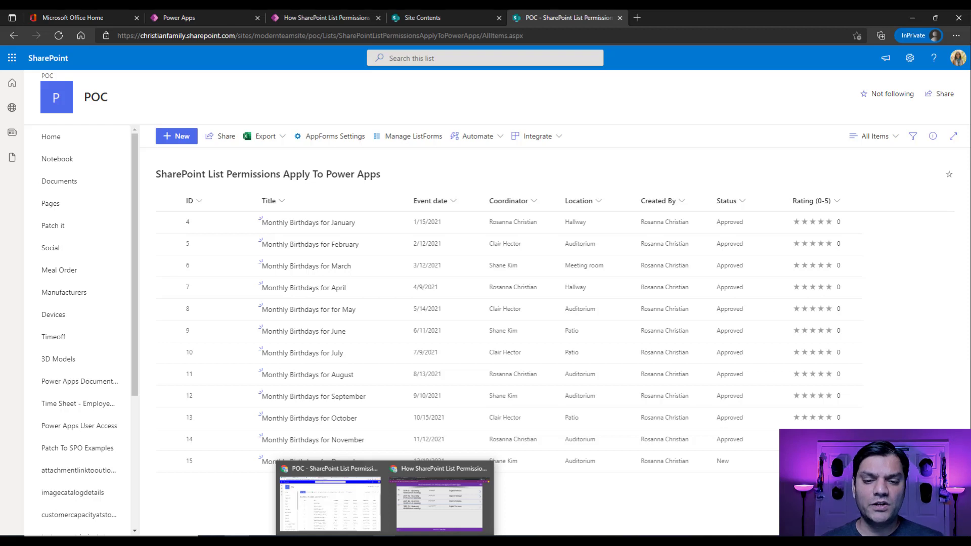
click(353, 523)
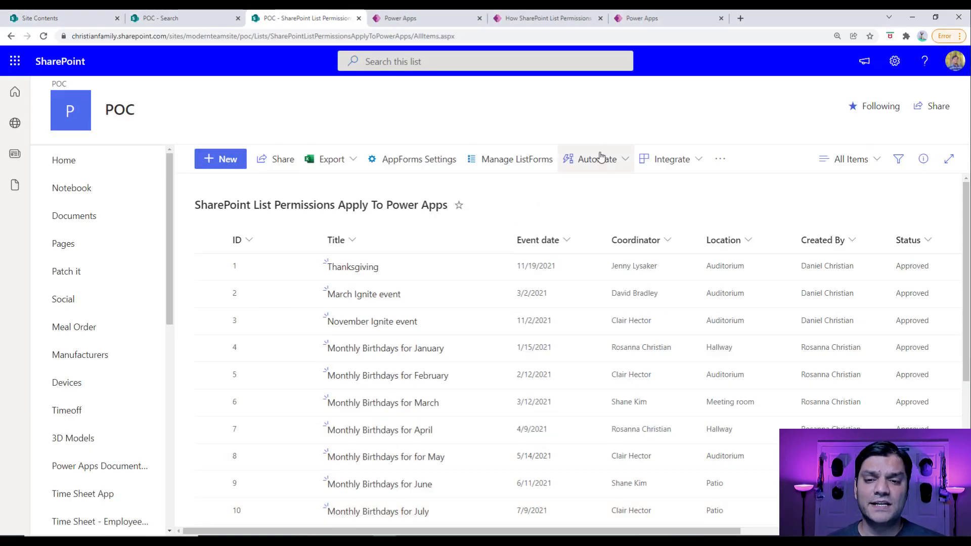
click(689, 165)
mouse_move(685, 186)
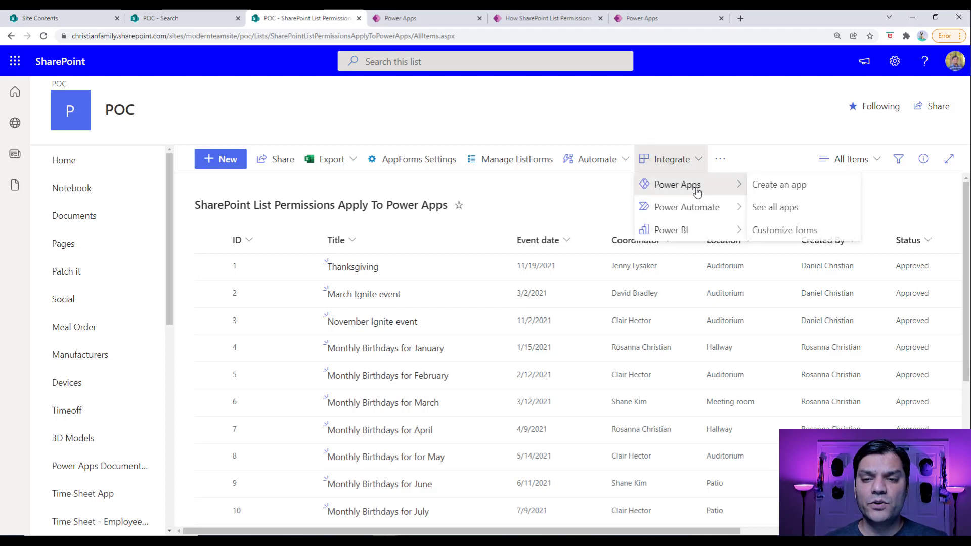
click(780, 232)
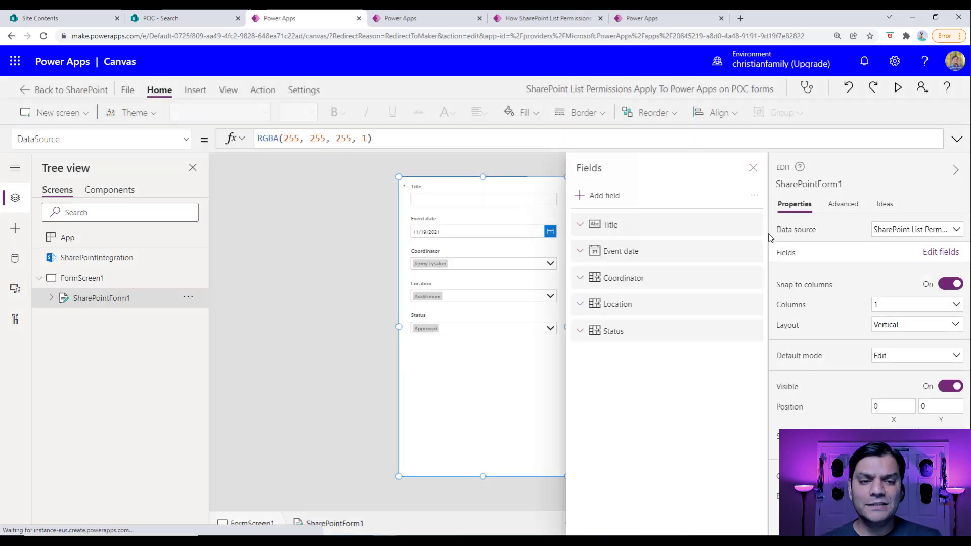
click(753, 168)
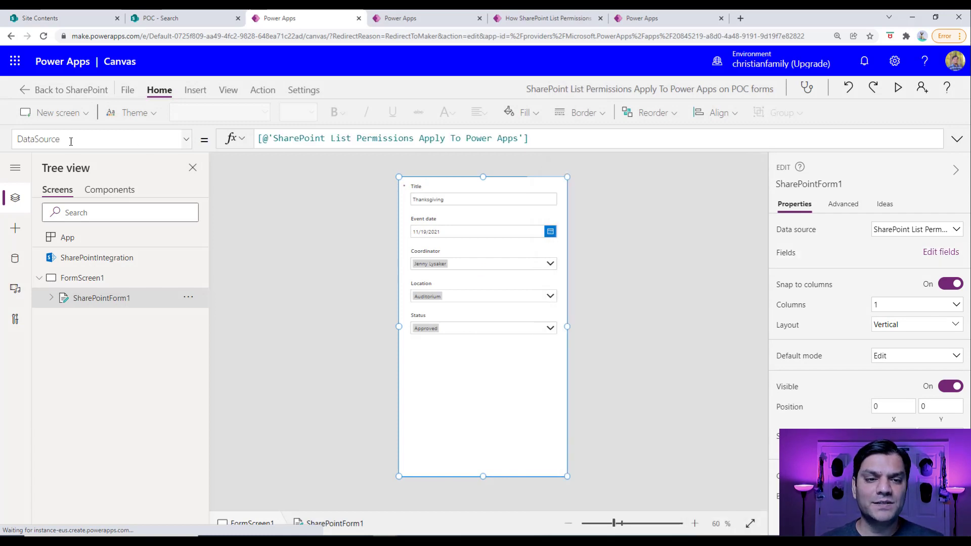
Step: Add a blank screen to the form app and move it above FormScreen1
click(64, 117)
click(59, 166)
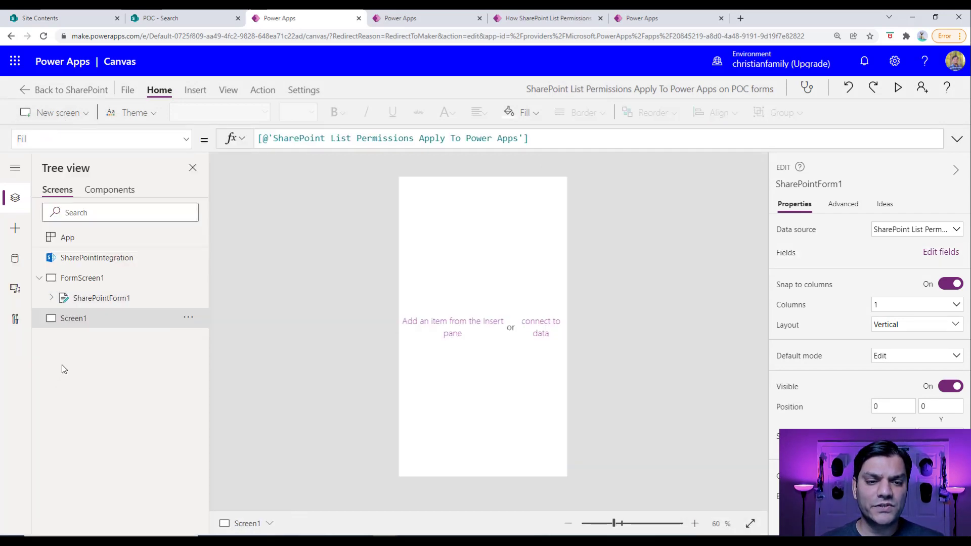
click(196, 319)
click(198, 339)
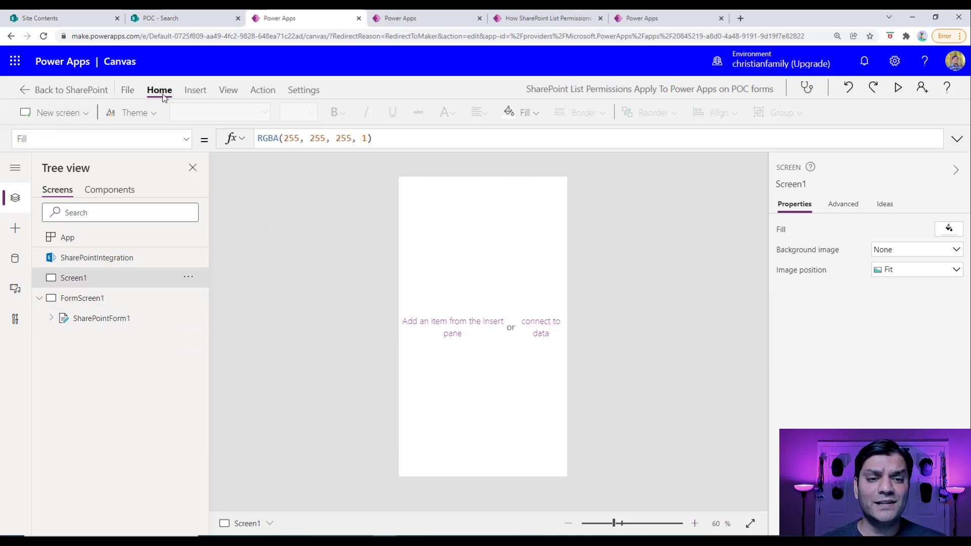
Step: Insert a label on Screen1 and resize it to cover the whole screen
click(193, 91)
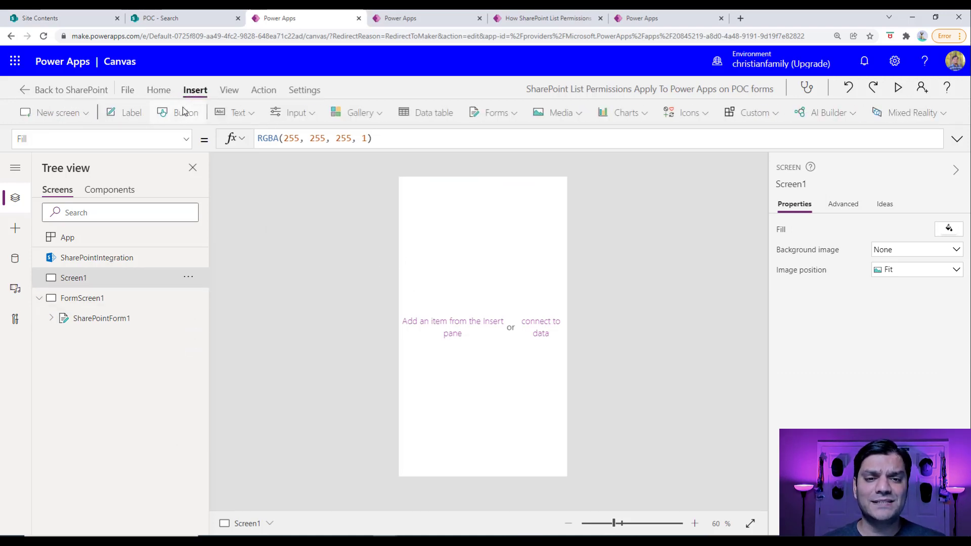
click(132, 112)
drag(433, 211, 427, 241)
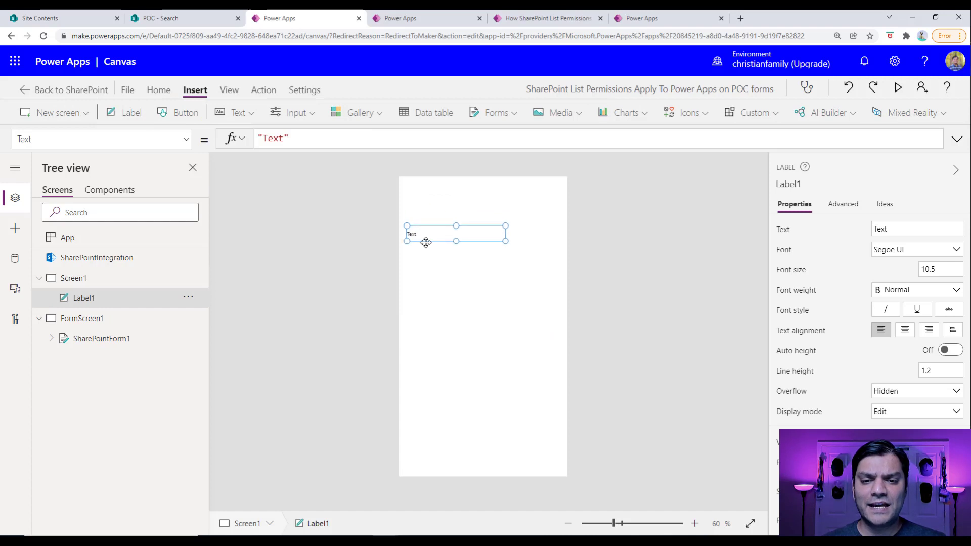
drag(504, 241, 547, 368)
drag(580, 456, 592, 493)
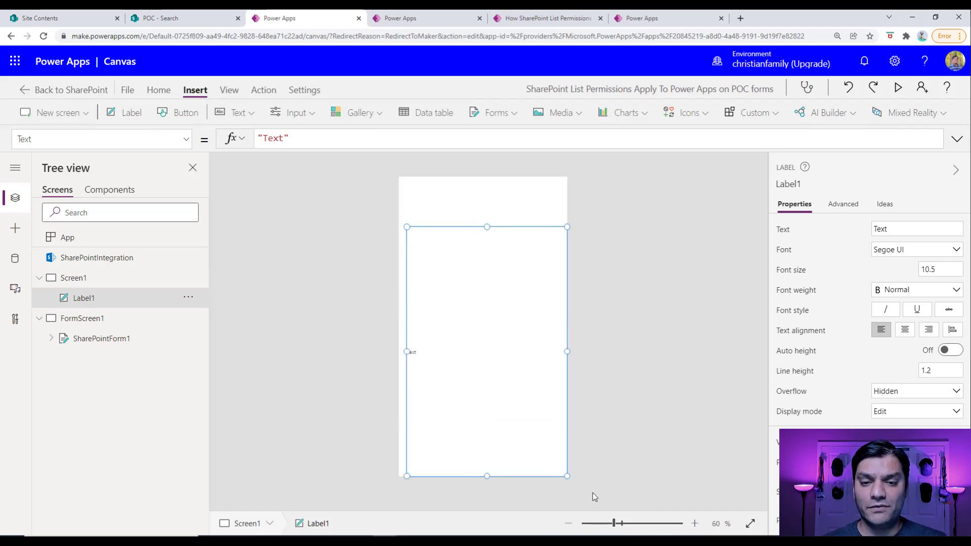
drag(406, 228, 399, 177)
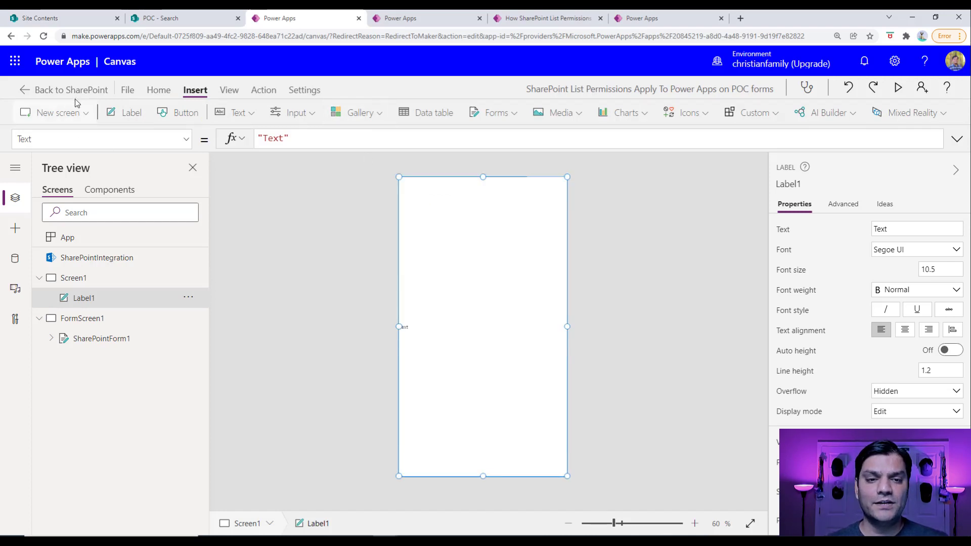
Step: Give the label a purple fill and white text
click(159, 90)
click(521, 113)
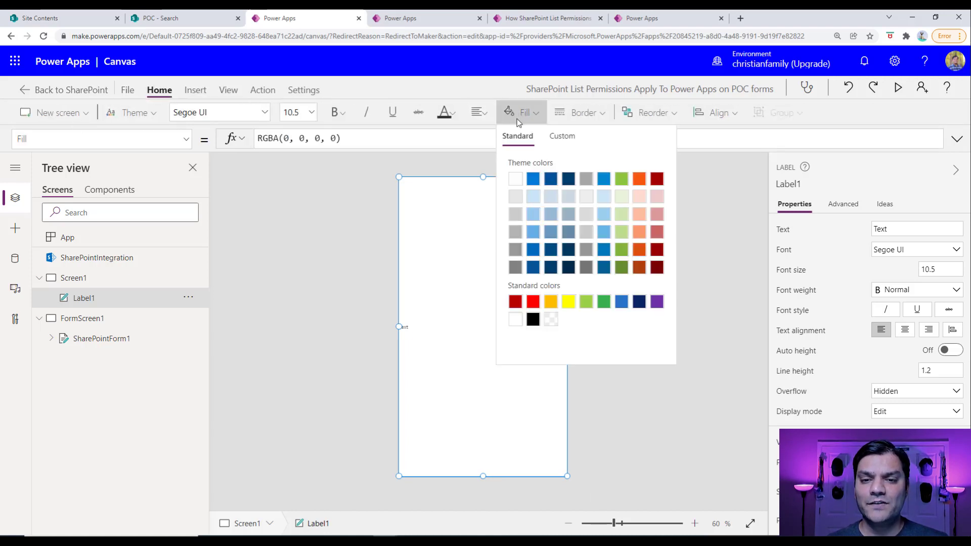
click(658, 302)
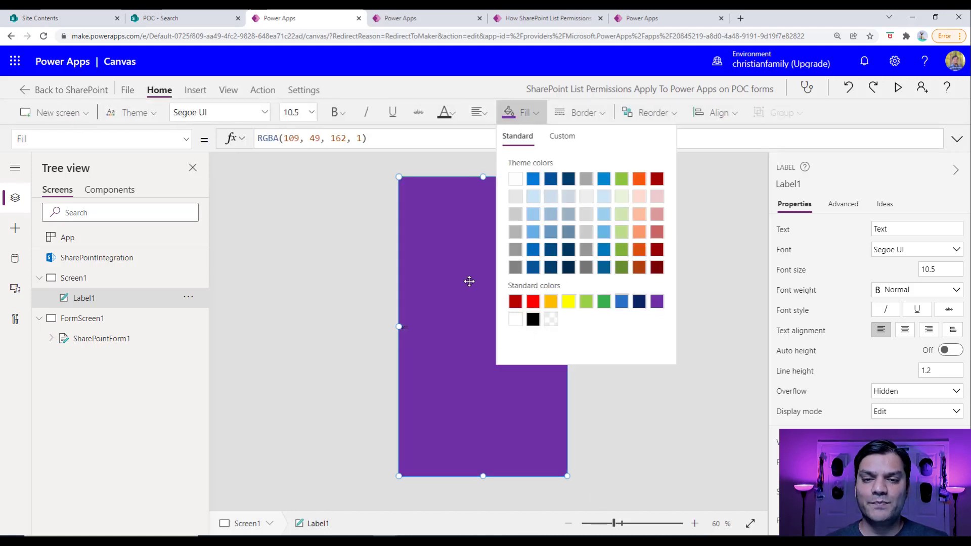
click(446, 112)
click(450, 177)
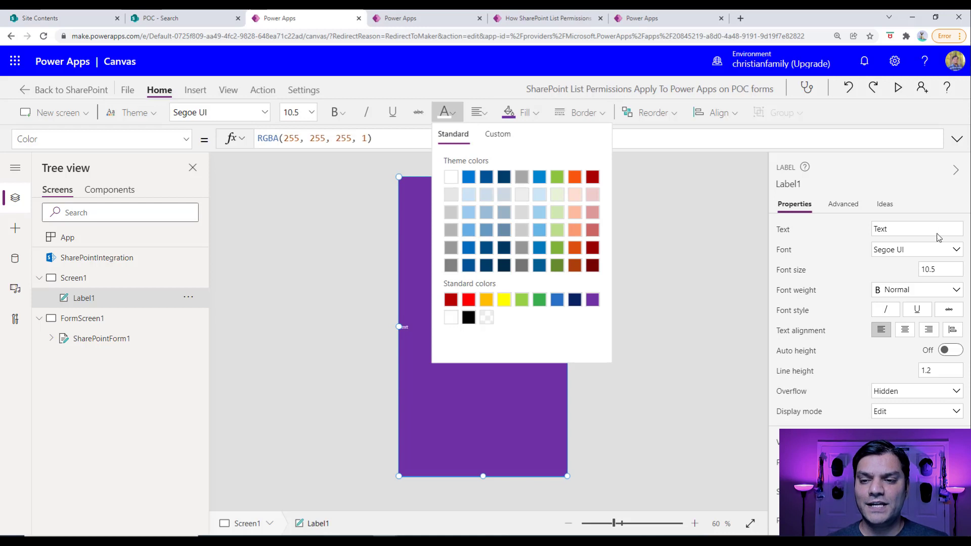
Step: Set the label's text to "This list can be modified from the power apps app only"
drag(939, 229, 882, 229)
key(BackSpace)
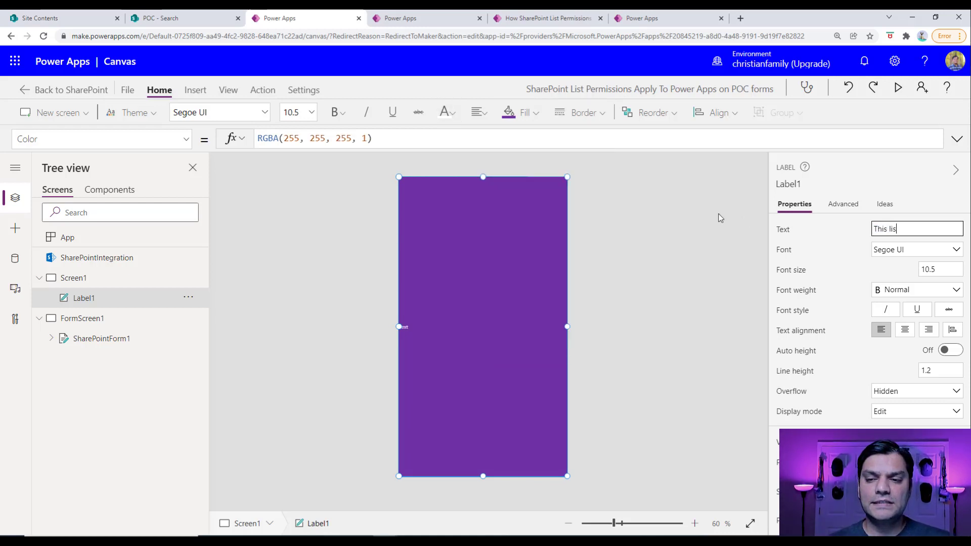
text(his list can be mod)
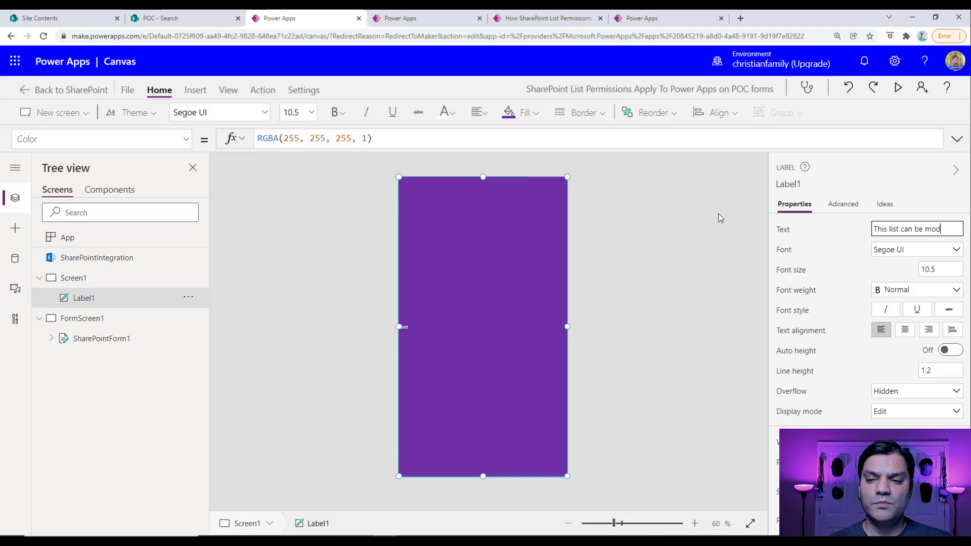
text(ified from the)
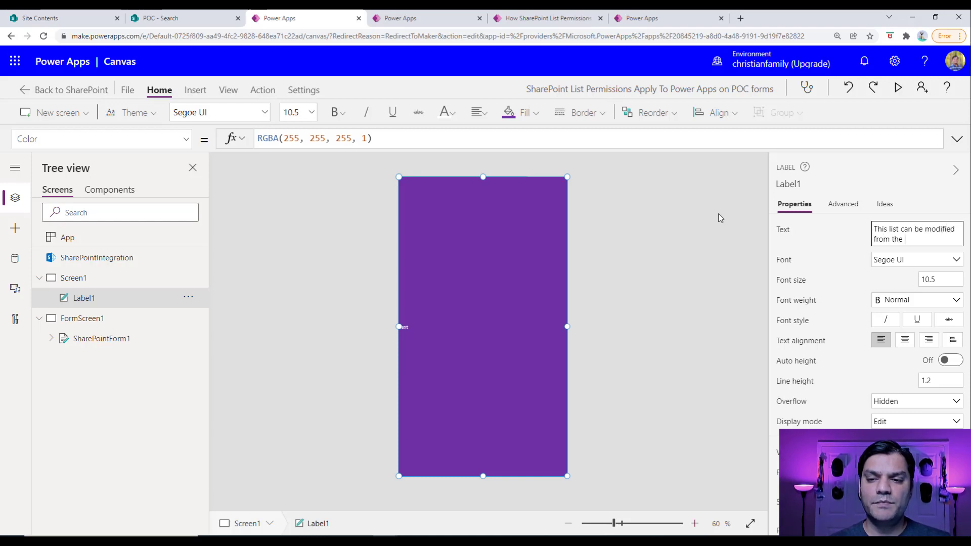
text( power apps app only)
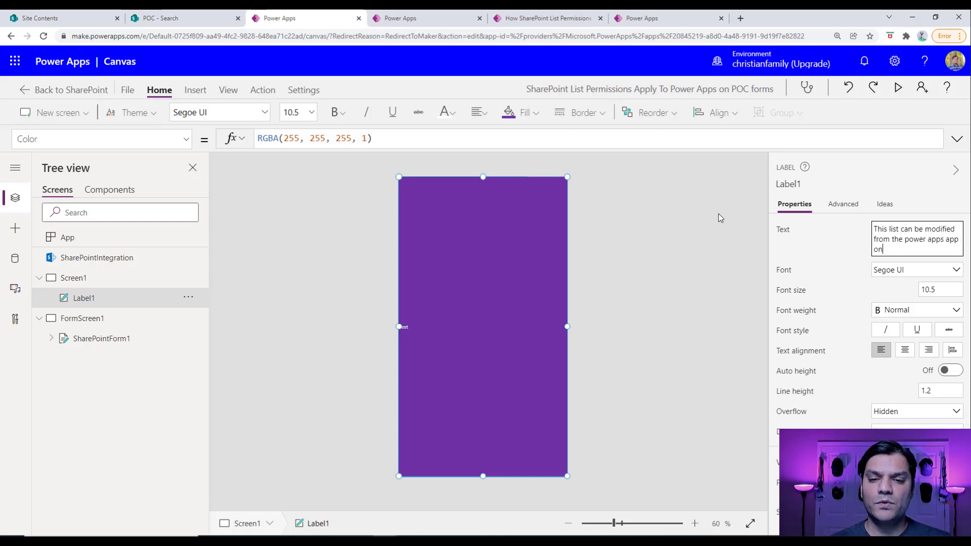
Step: Set the label's font size to 40 and center its text
click(319, 115)
click(314, 114)
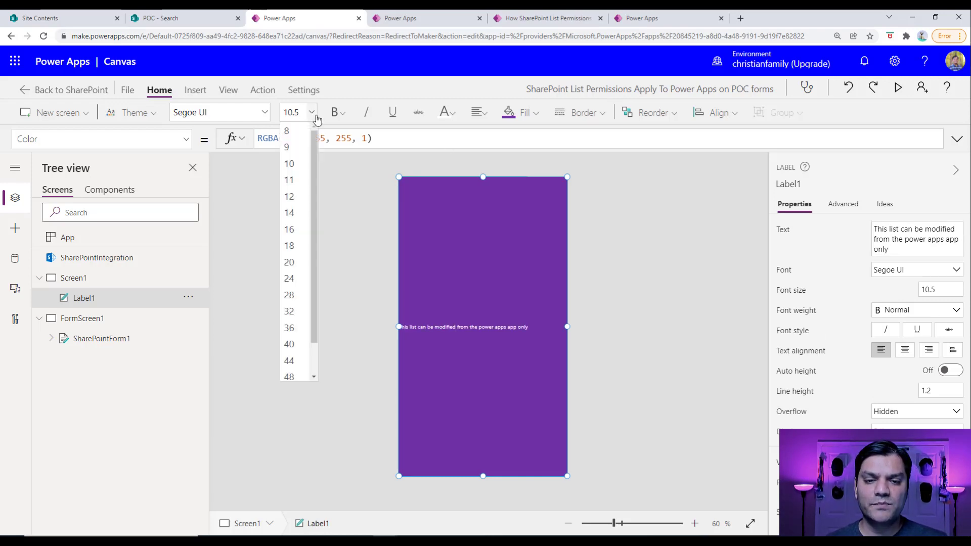
click(293, 343)
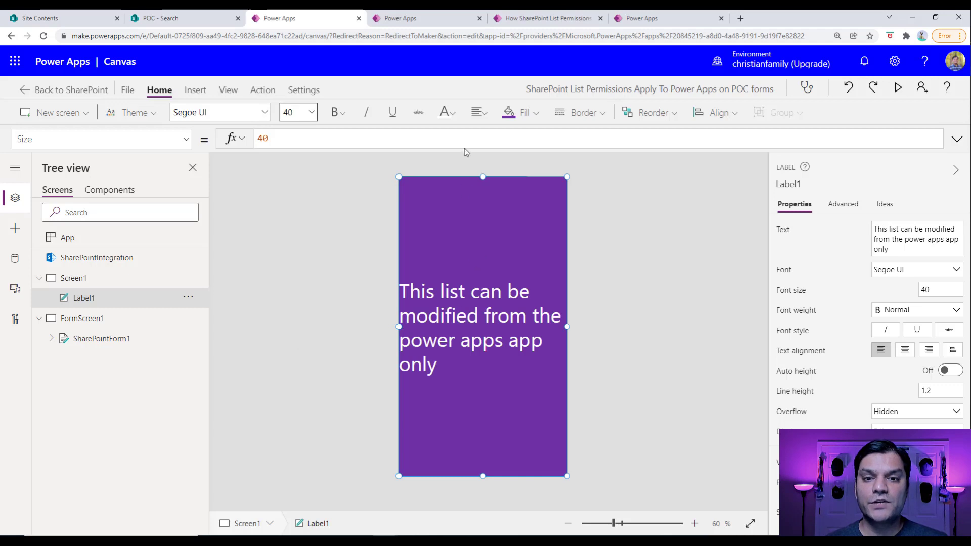
click(479, 112)
click(497, 167)
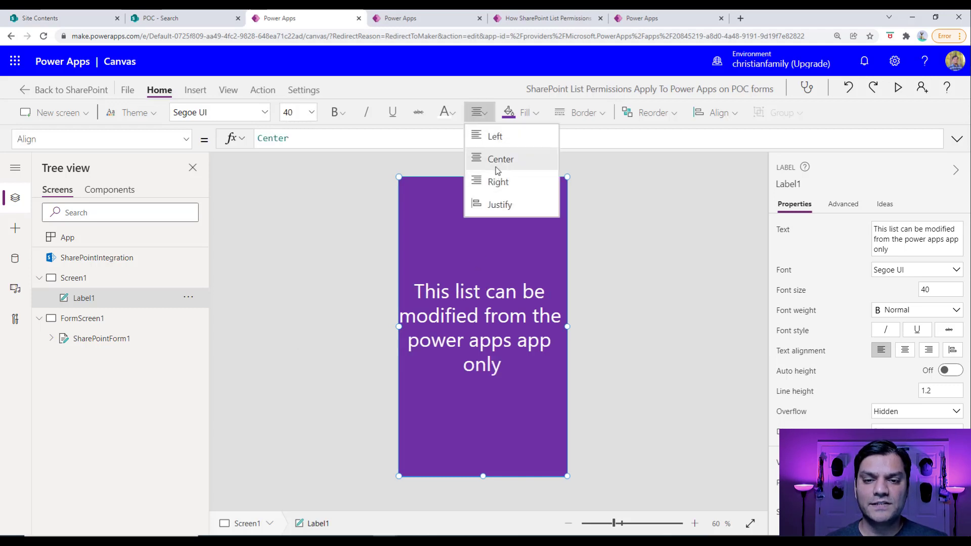
click(284, 245)
Step: Delete the OnSave formula of SharePointIntegration
click(97, 260)
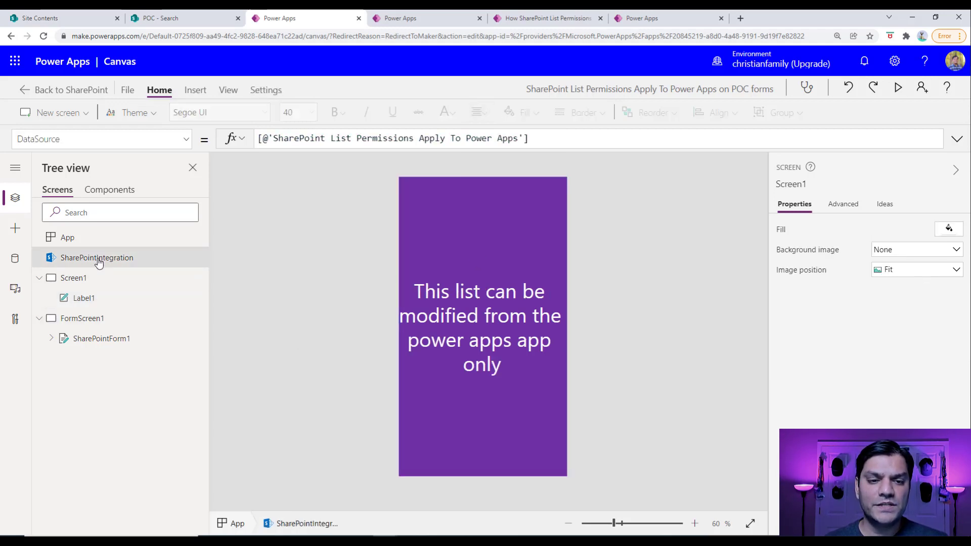
click(192, 146)
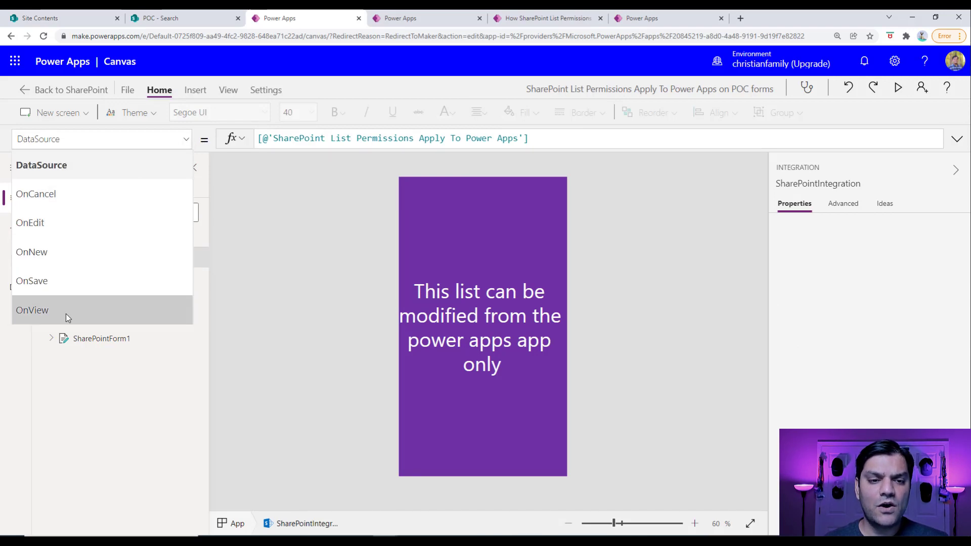
click(68, 291)
drag(419, 139, 197, 145)
key(Delete)
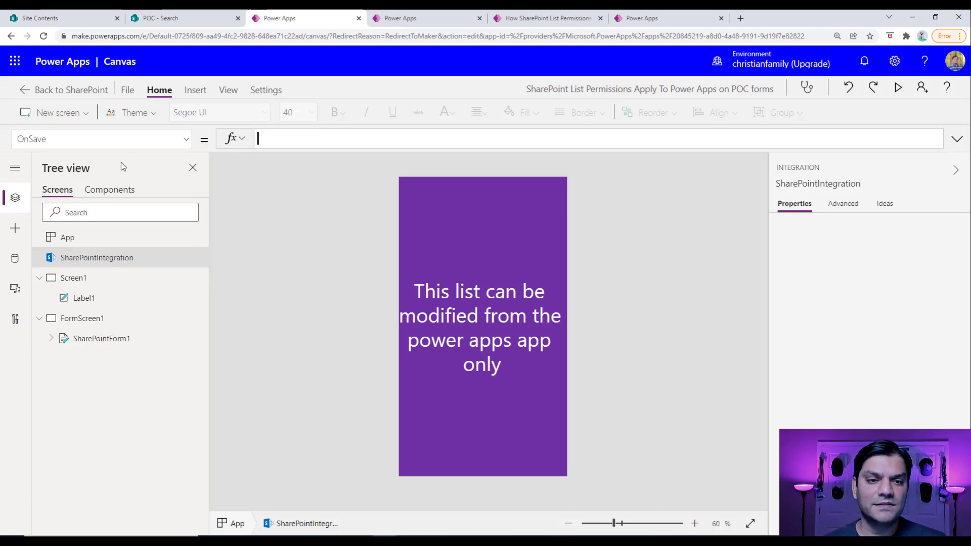
Step: Delete the OnNew formula of SharePointIntegration
click(185, 139)
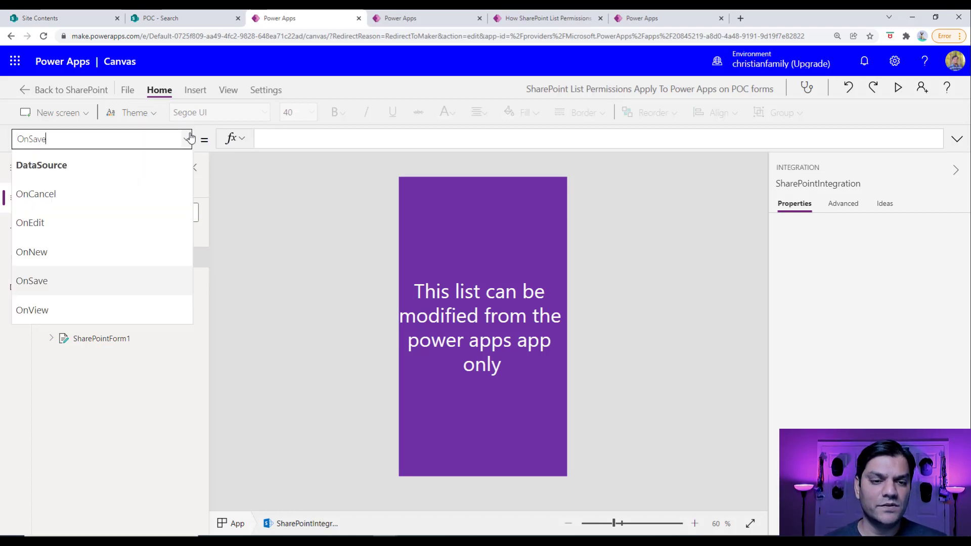
click(78, 251)
drag(412, 139, 151, 124)
key(Delete)
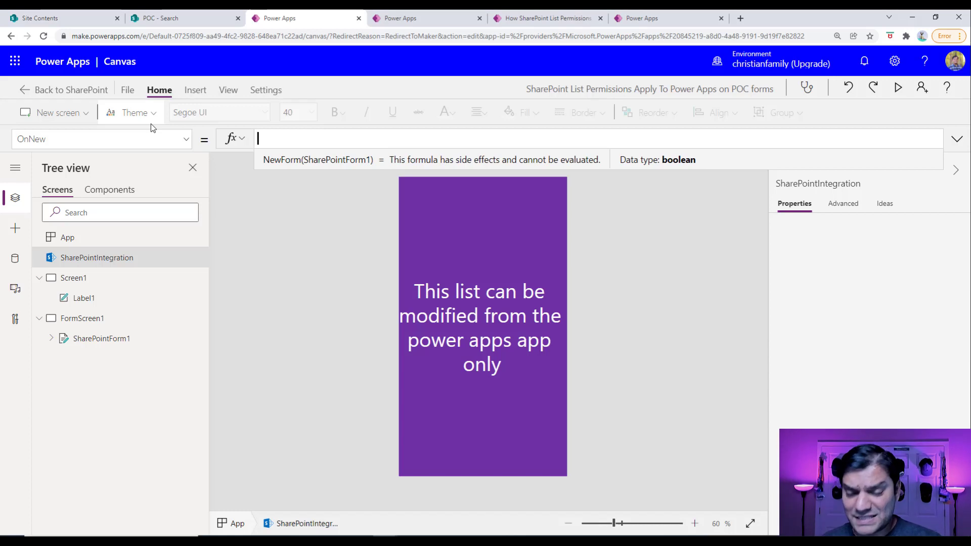
Step: Delete the OnView formula of SharePointIntegration, then save and publish the form while returning to SharePoint
click(186, 140)
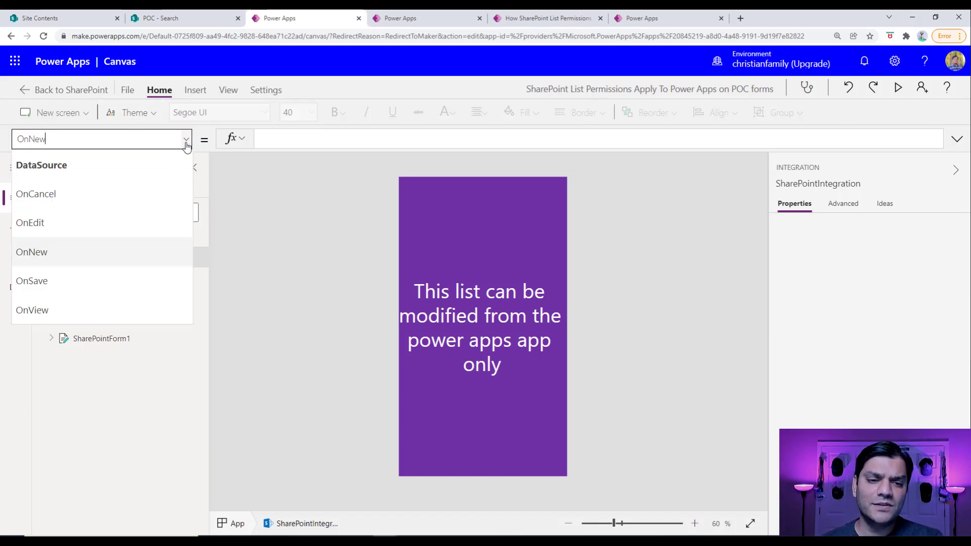
click(100, 309)
drag(391, 139, 167, 127)
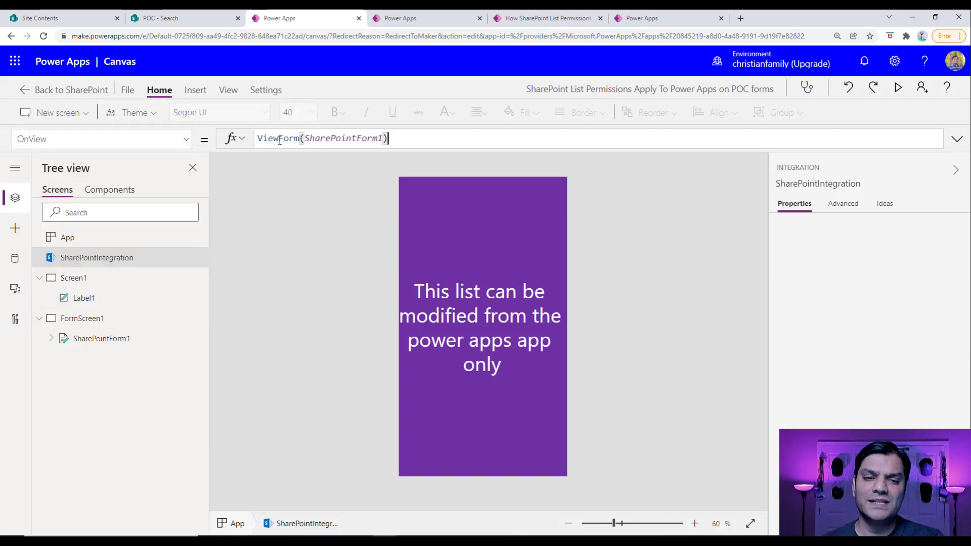
key(Delete)
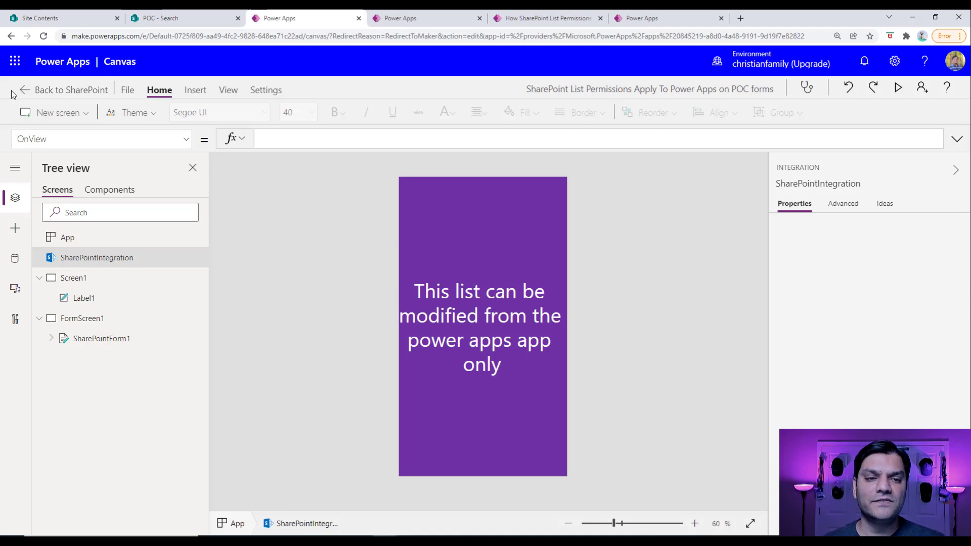
click(78, 93)
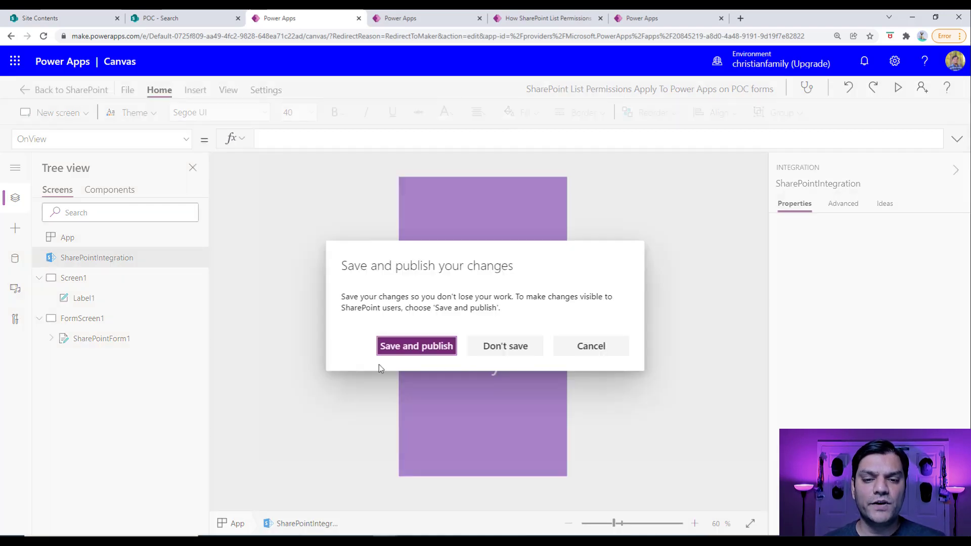
click(395, 350)
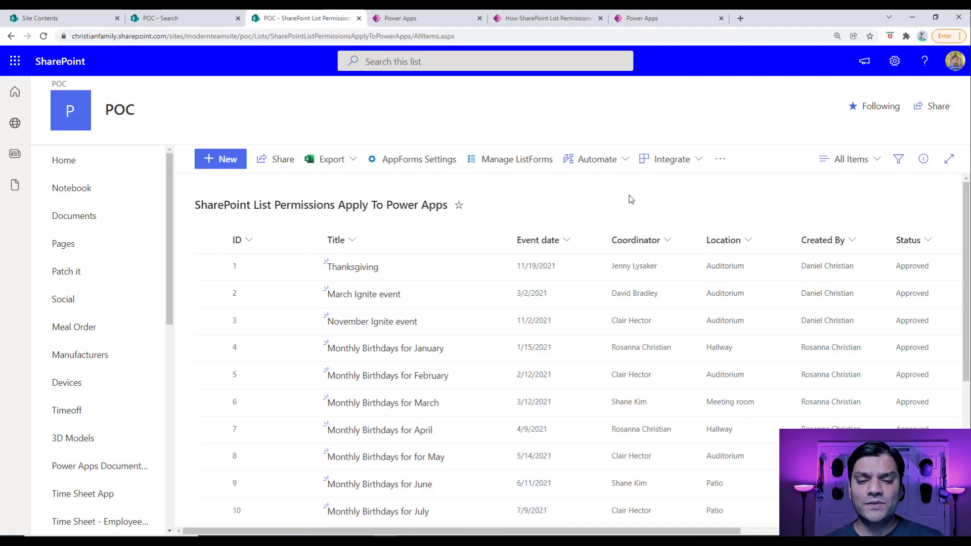
Step: Switch to the other user's InPrivate browser window, reload the list, and check its customized new-item form without saving an item
mouse_move(384, 541)
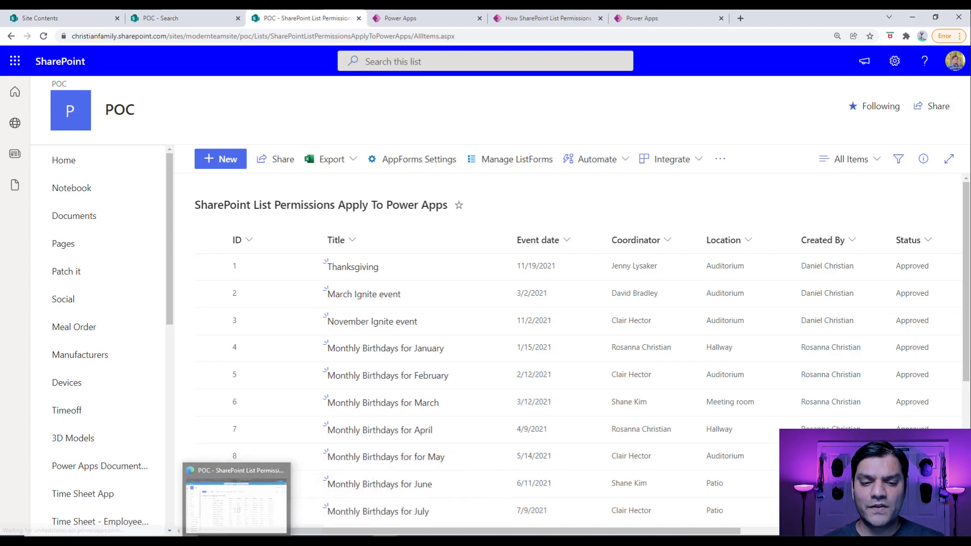
click(277, 502)
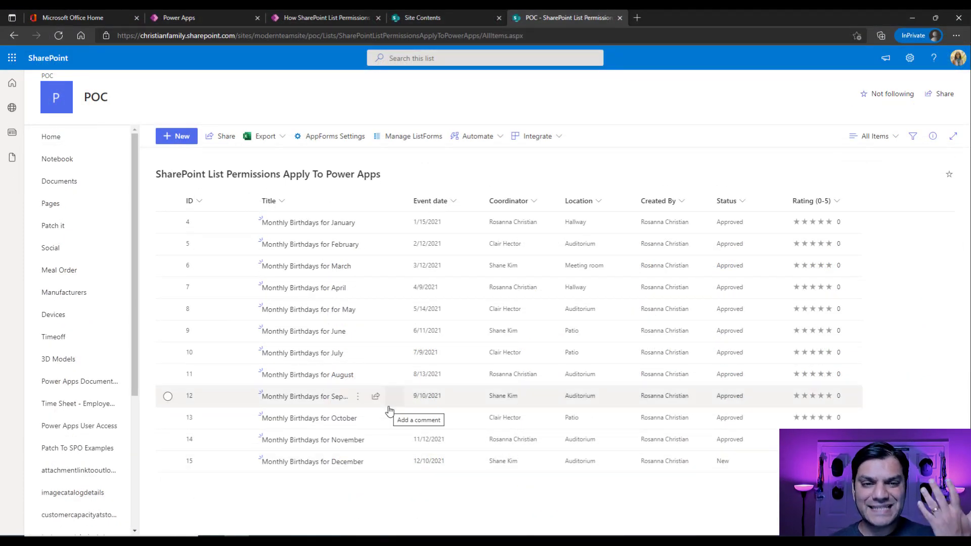
click(62, 34)
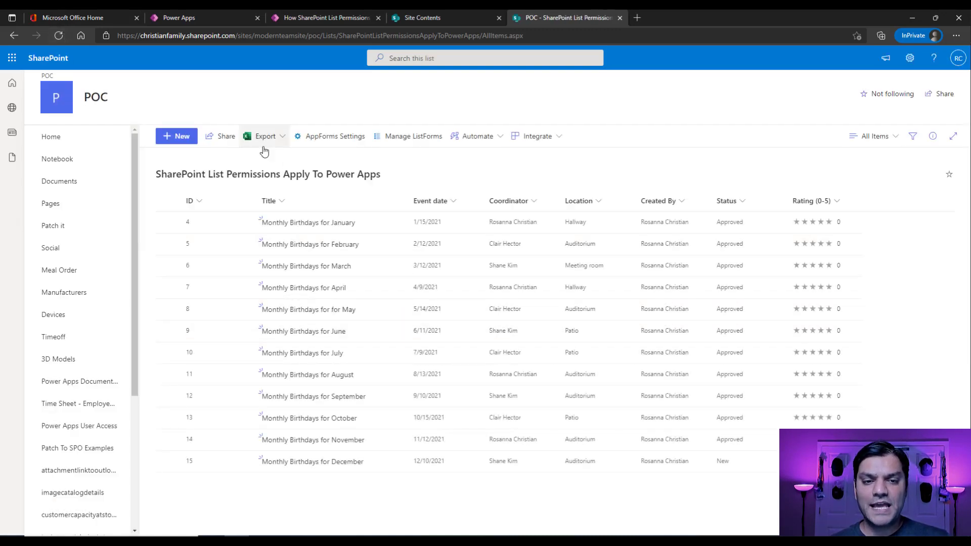
click(177, 139)
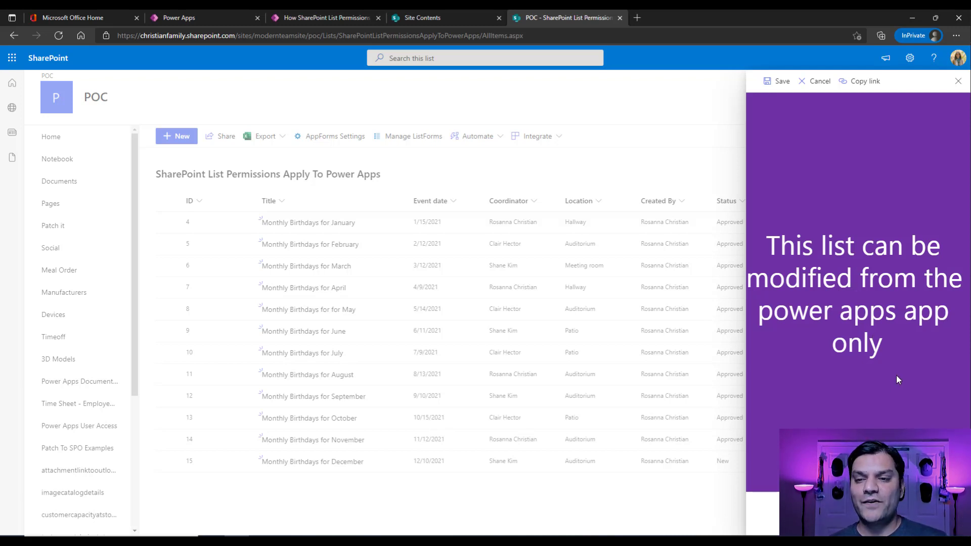
click(824, 82)
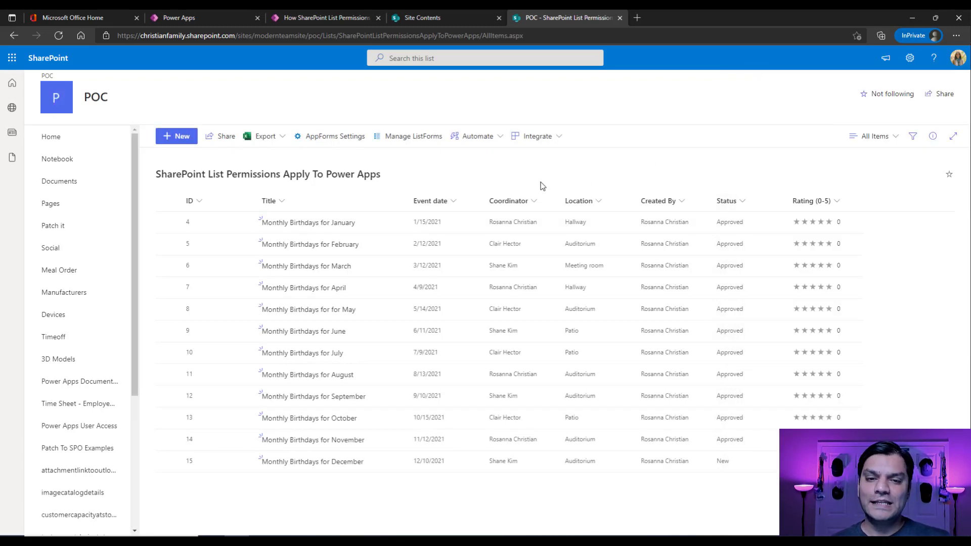
click(172, 136)
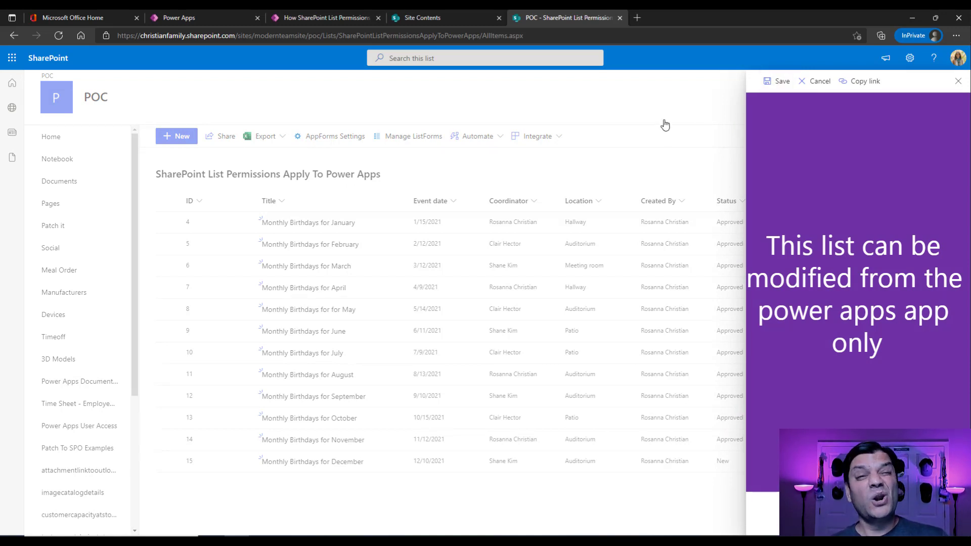
click(820, 82)
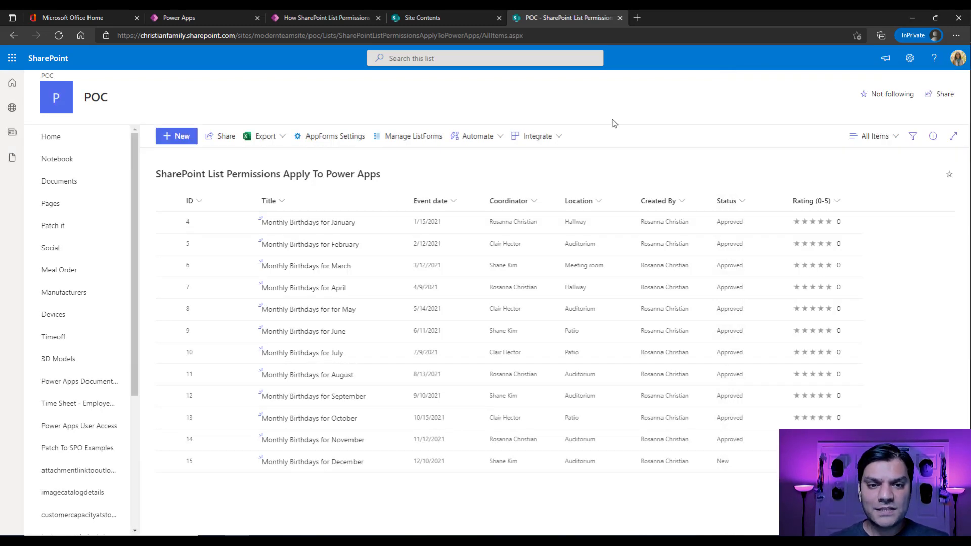